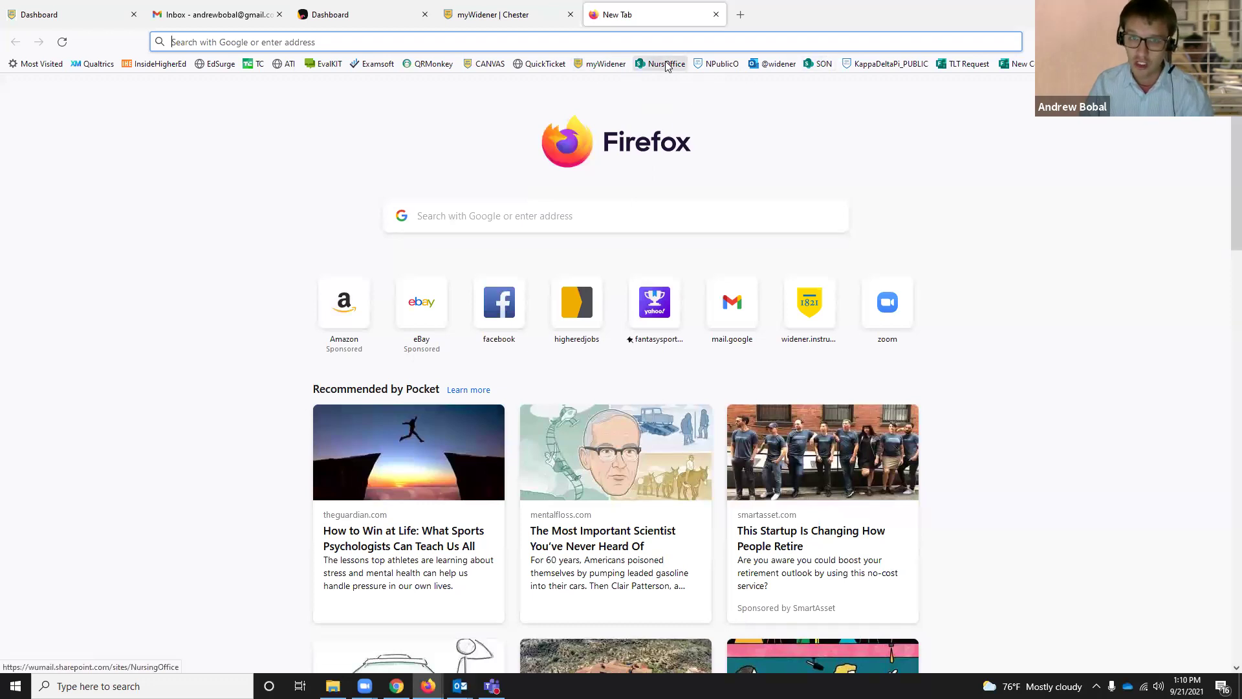
Open the Widener webmail inbox in the browser and display the newest message, from the United States Distance Learning Association
{"action": "left_click", "coordinate": [602, 64]}
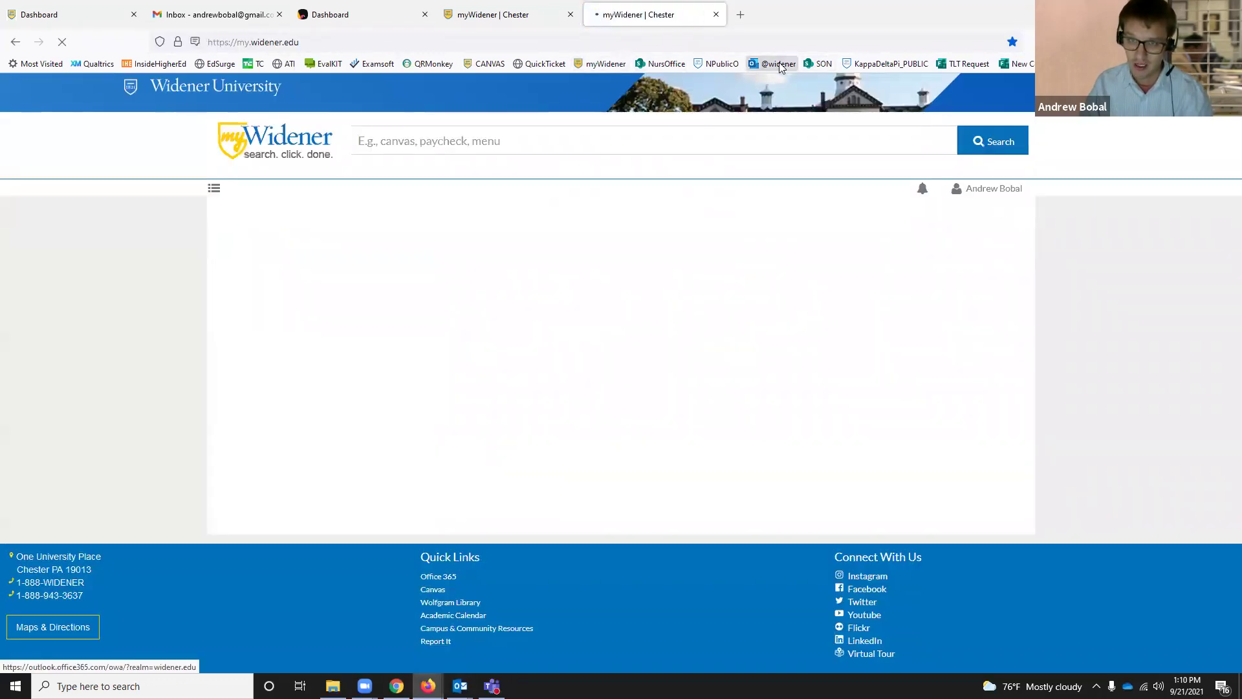
{"action": "left_click", "coordinate": [778, 64]}
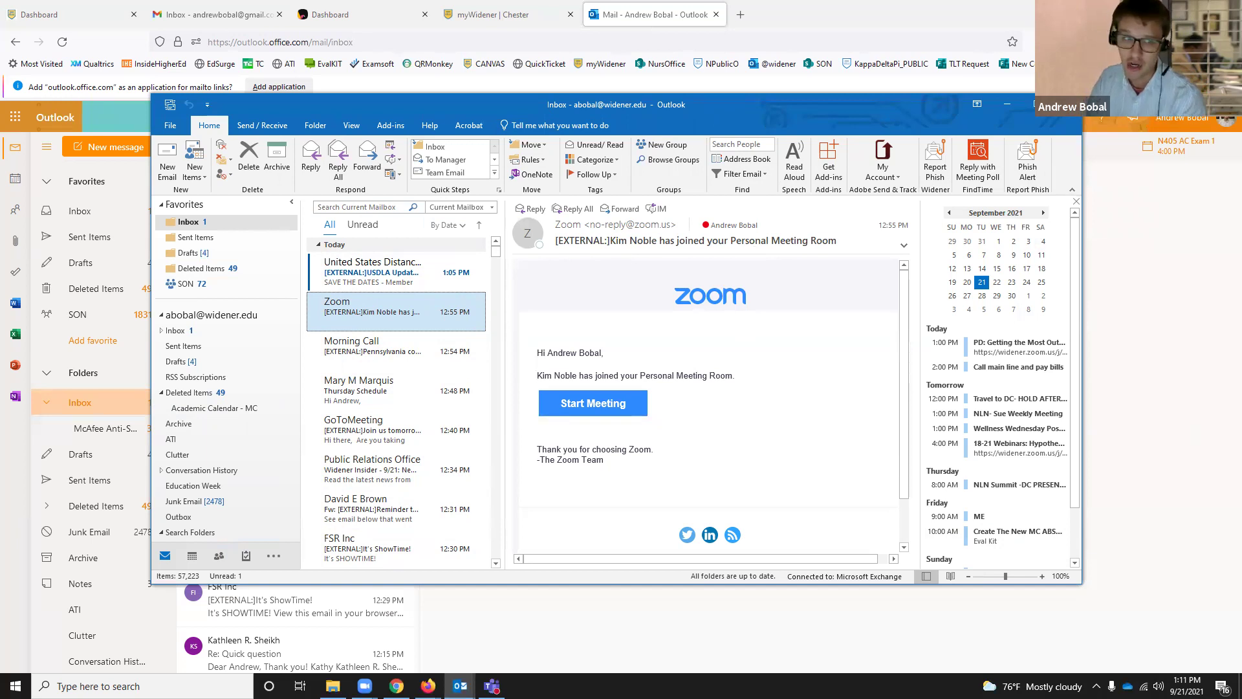
{"action": "key", "text": "alt+F4"}
{"action": "left_click", "coordinate": [348, 217]}
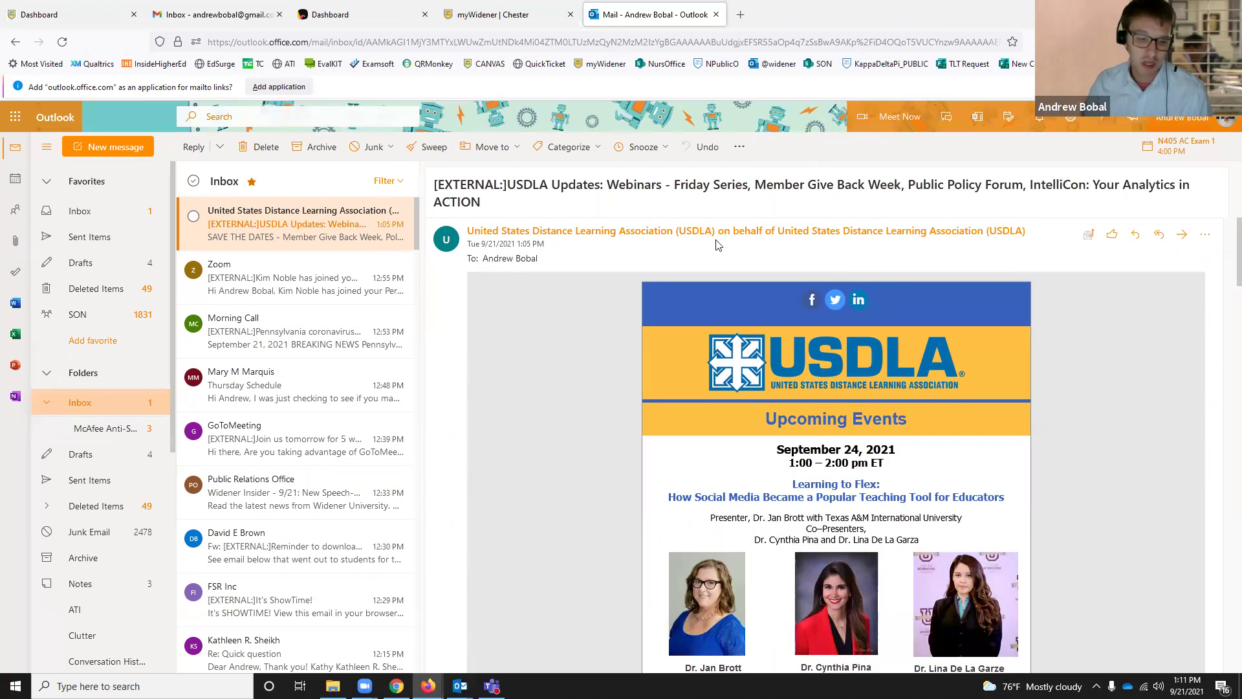
Open the Microsoft account page from the mailbox profile and go to its Office apps section
{"action": "left_click", "coordinate": [15, 686]}
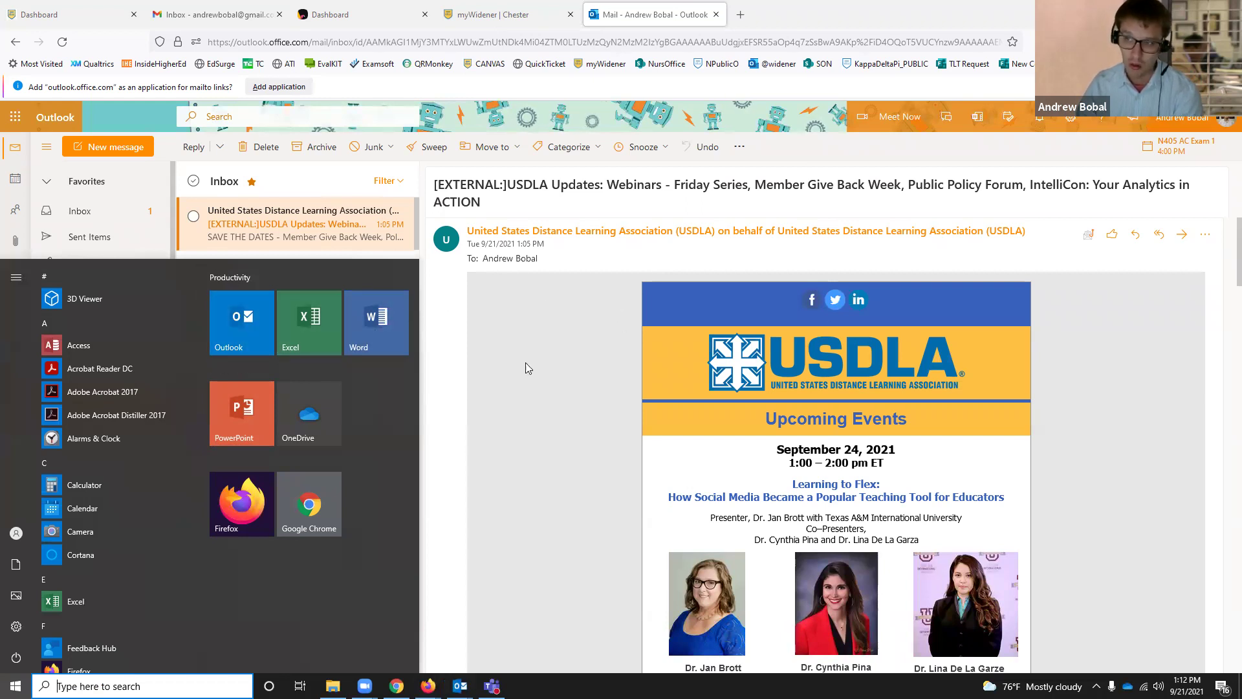
{"action": "left_click", "coordinate": [1225, 118]}
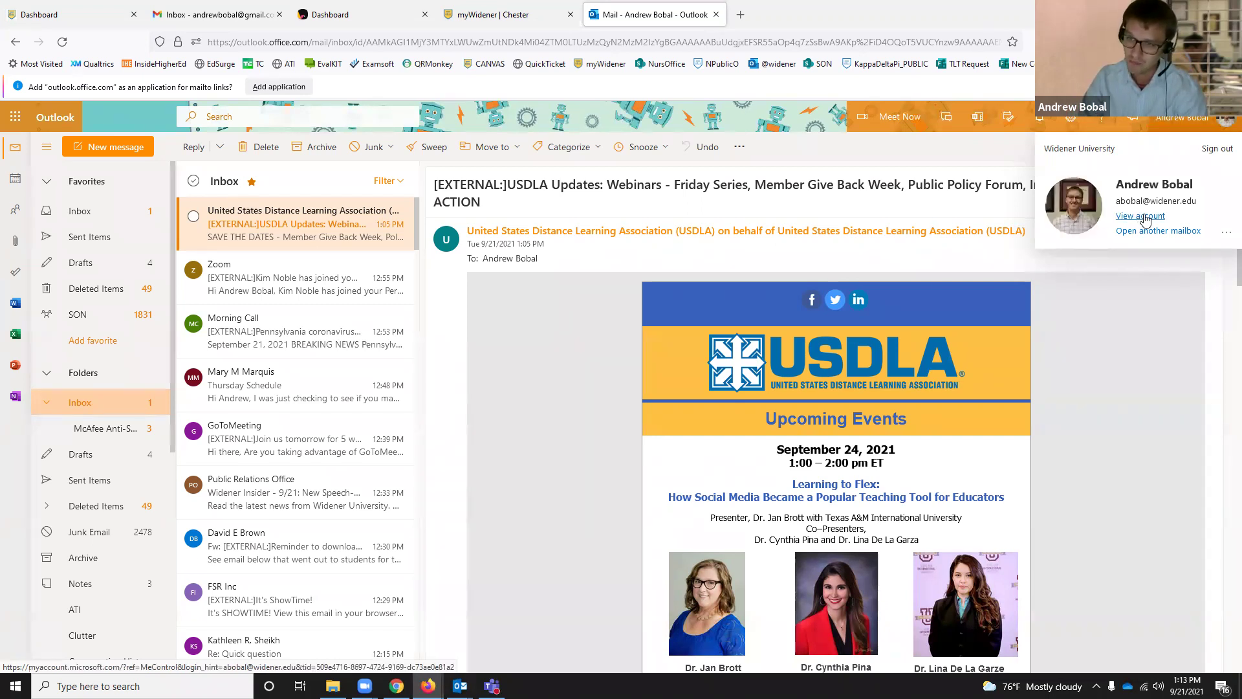
{"action": "left_click", "coordinate": [1073, 211]}
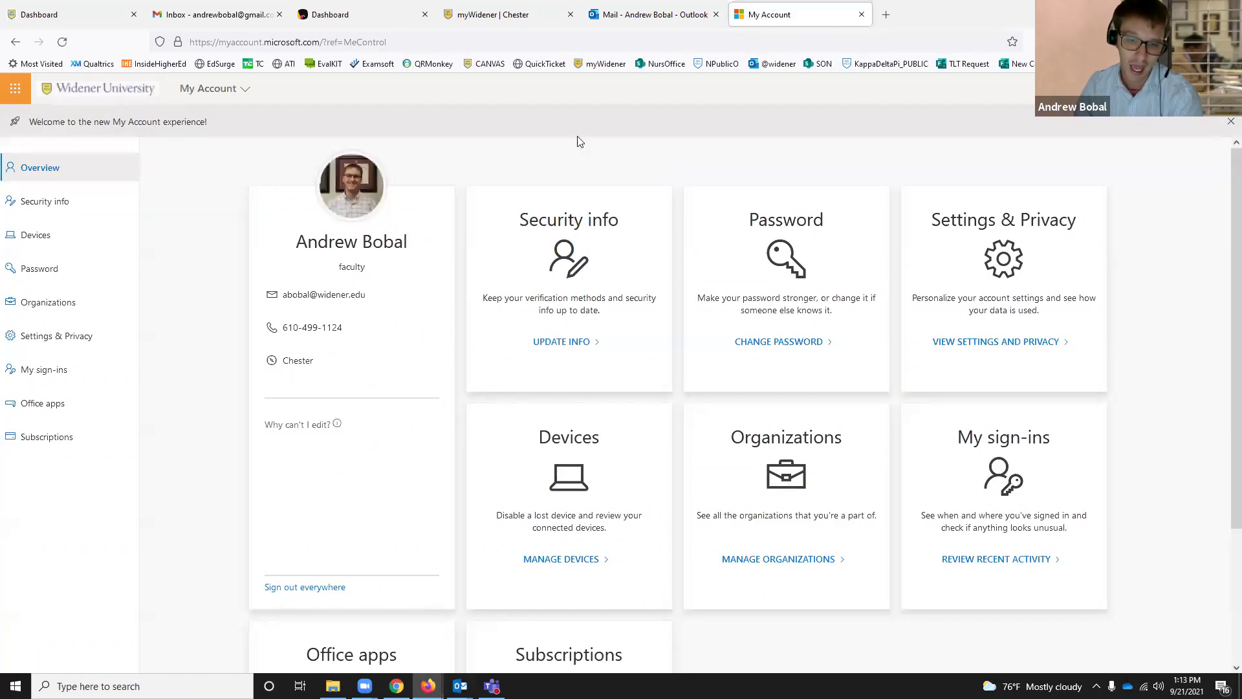
{"action": "scroll", "coordinate": [632, 181], "scroll_direction": "down", "scroll_amount": 3}
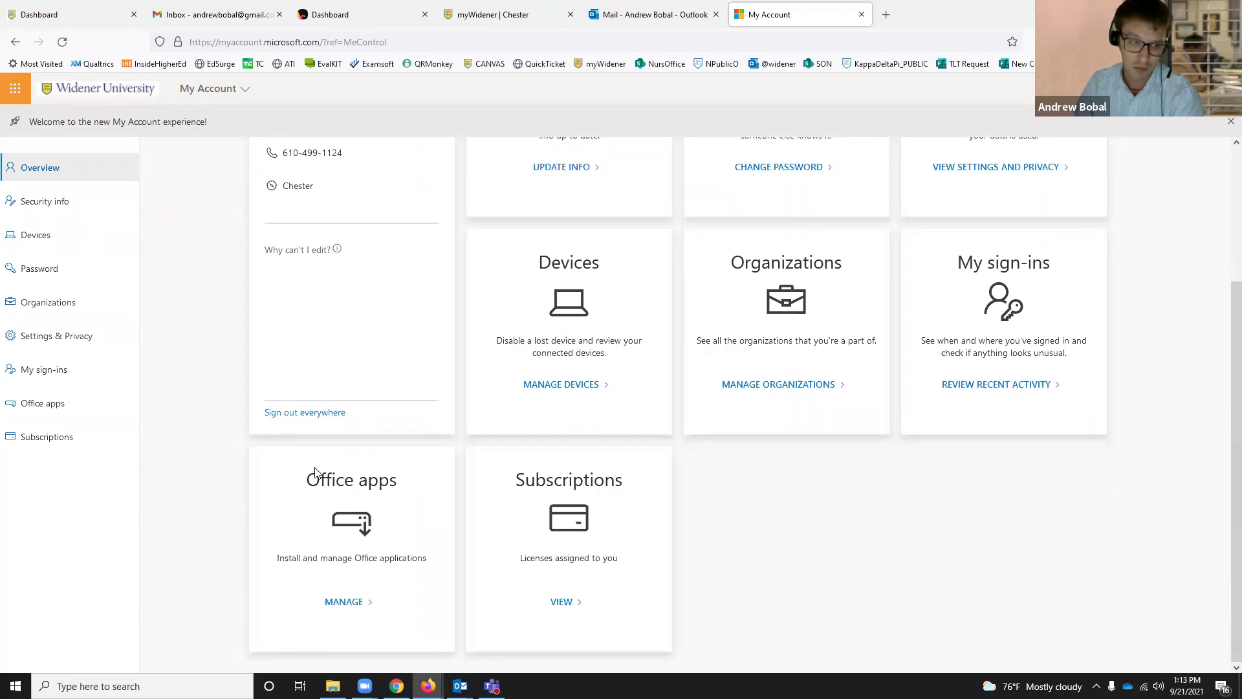
{"action": "left_click", "coordinate": [49, 406]}
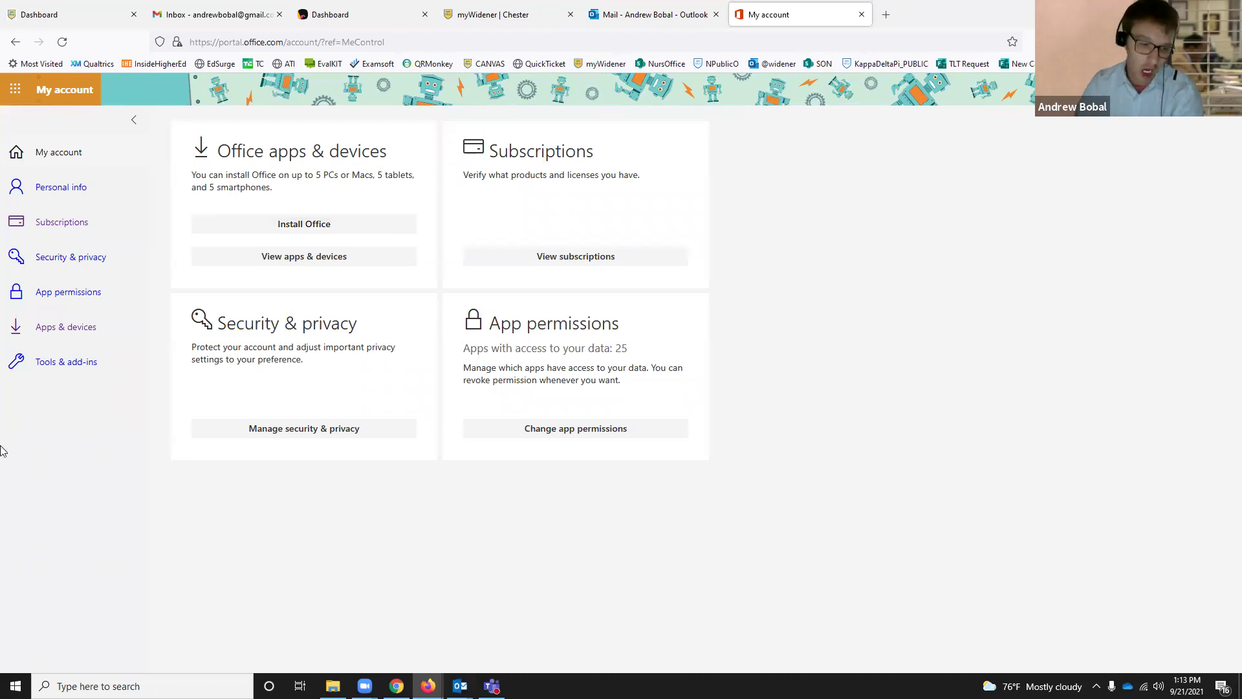
Launch the installed desktop version of Word to view its start screen, and close it
{"action": "key", "text": "super"}
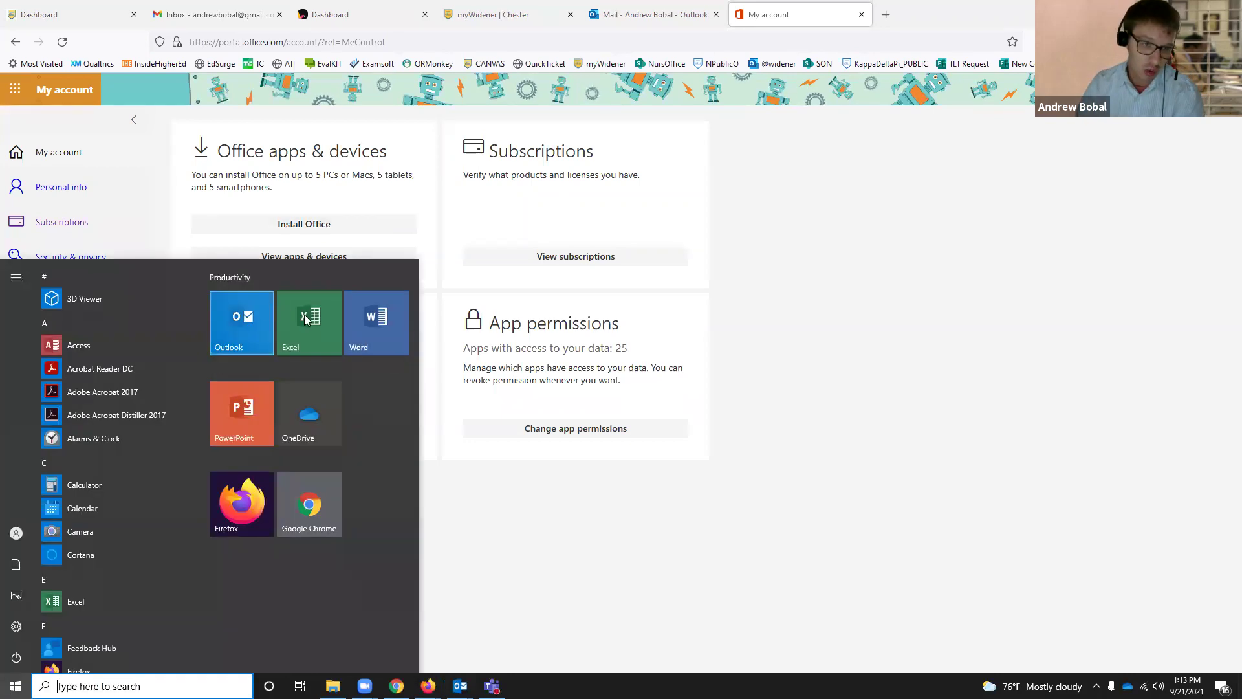
{"action": "left_click", "coordinate": [379, 325]}
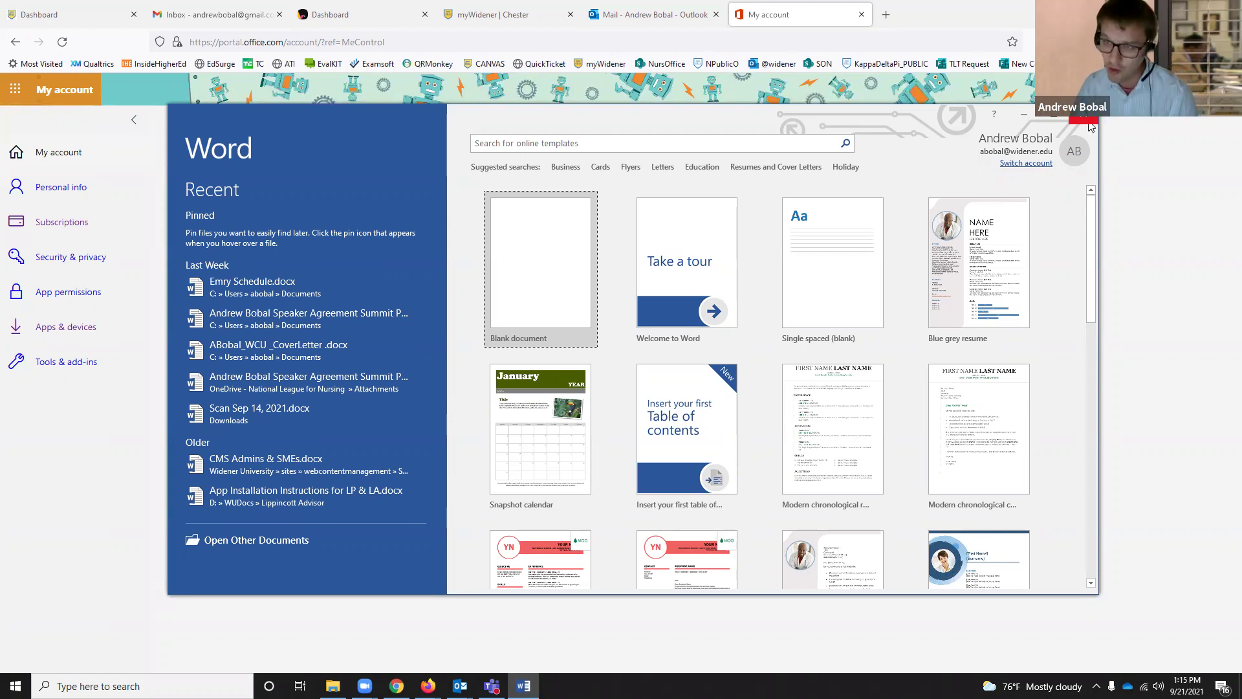
{"action": "left_click", "coordinate": [1089, 122]}
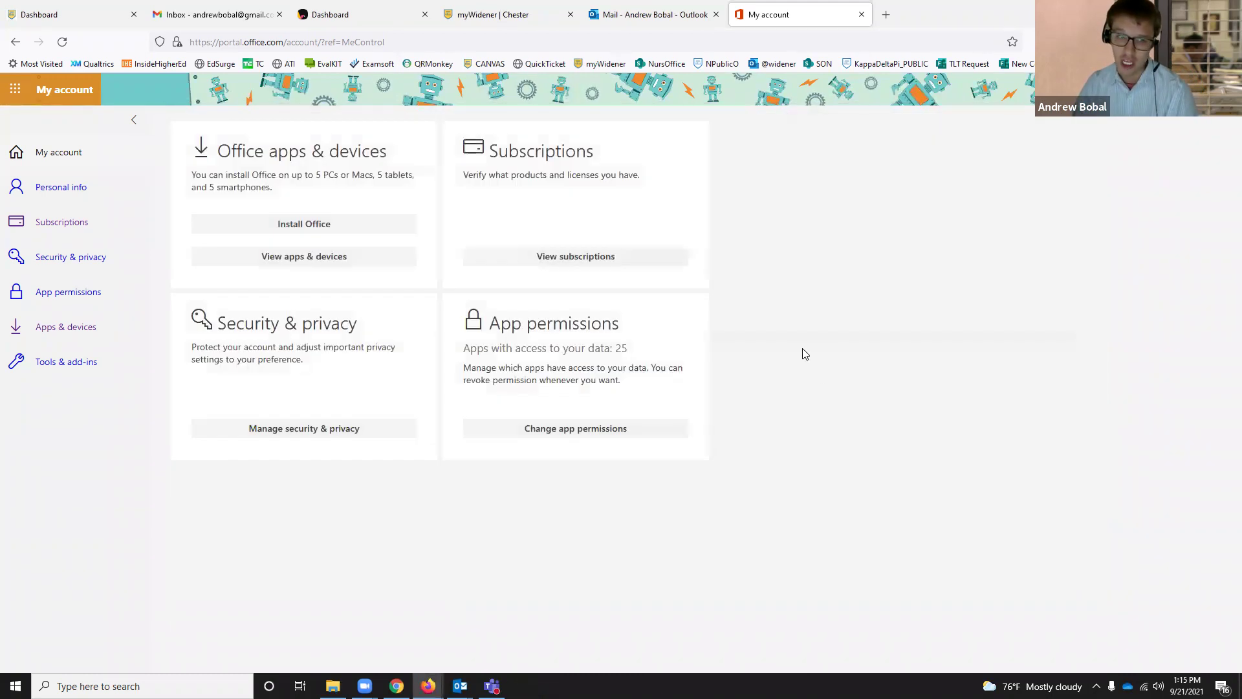
Return to the webmail inbox and look over the Office 365 app launcher
{"action": "left_click", "coordinate": [15, 89]}
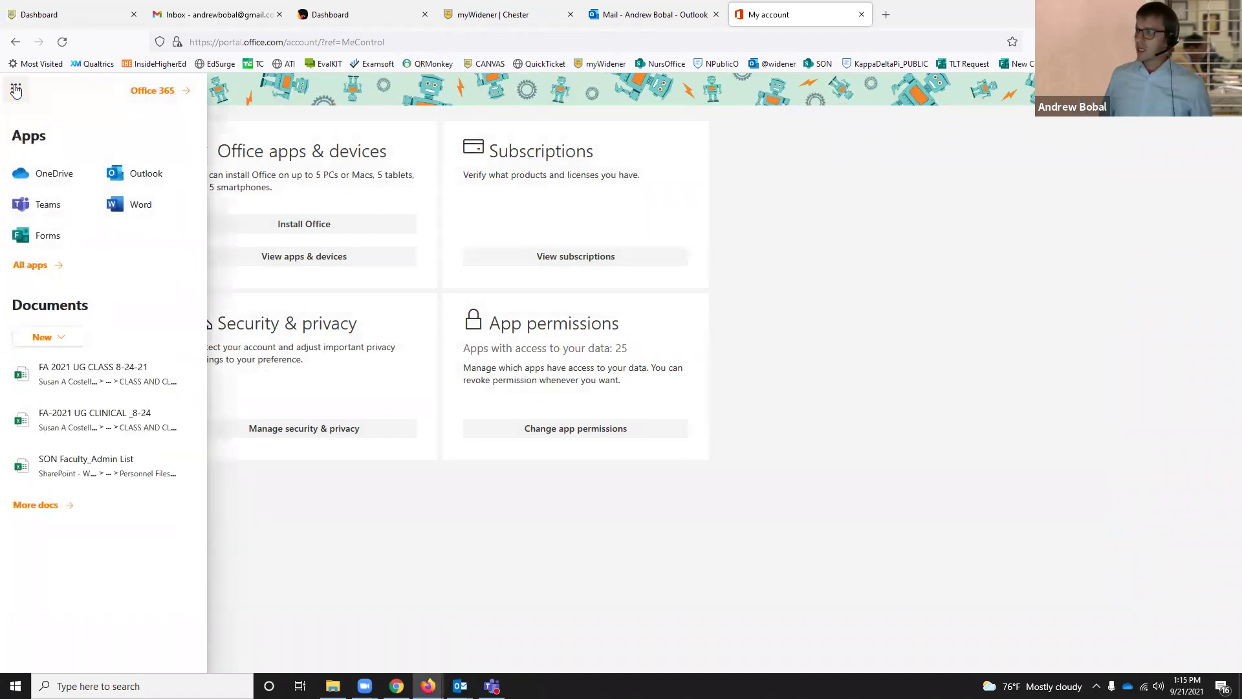
{"action": "left_click", "coordinate": [782, 73]}
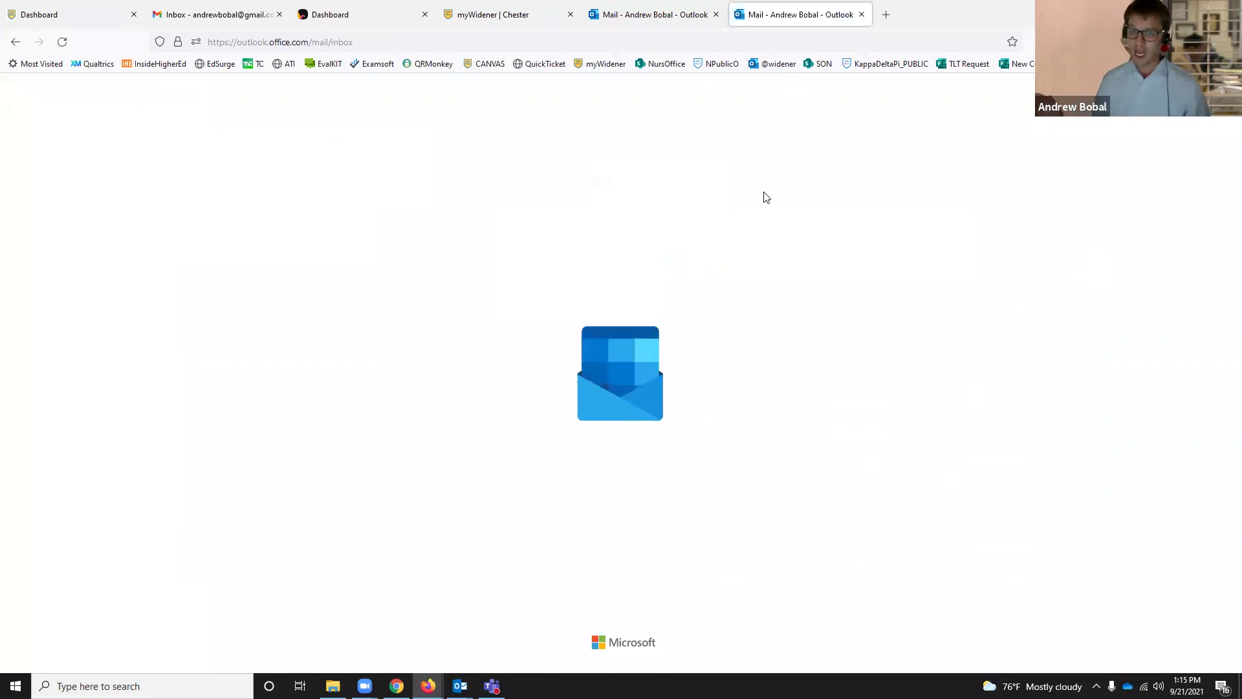
{"action": "left_click", "coordinate": [766, 68]}
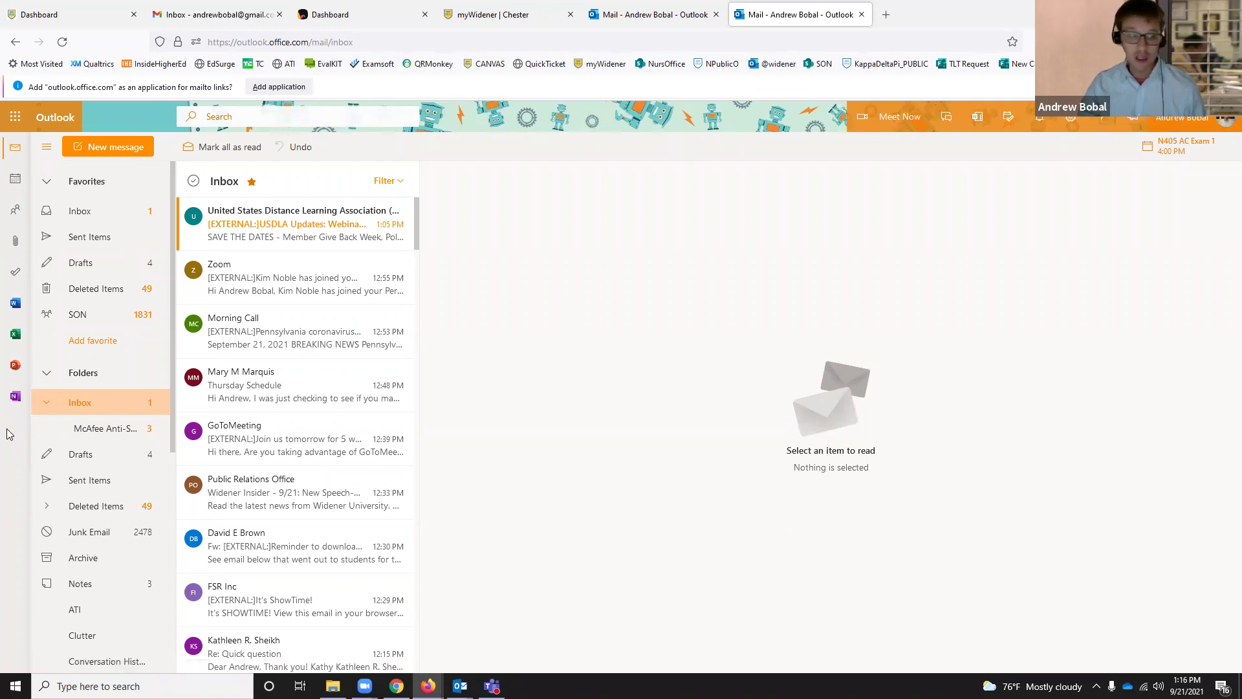
{"action": "left_click", "coordinate": [16, 116]}
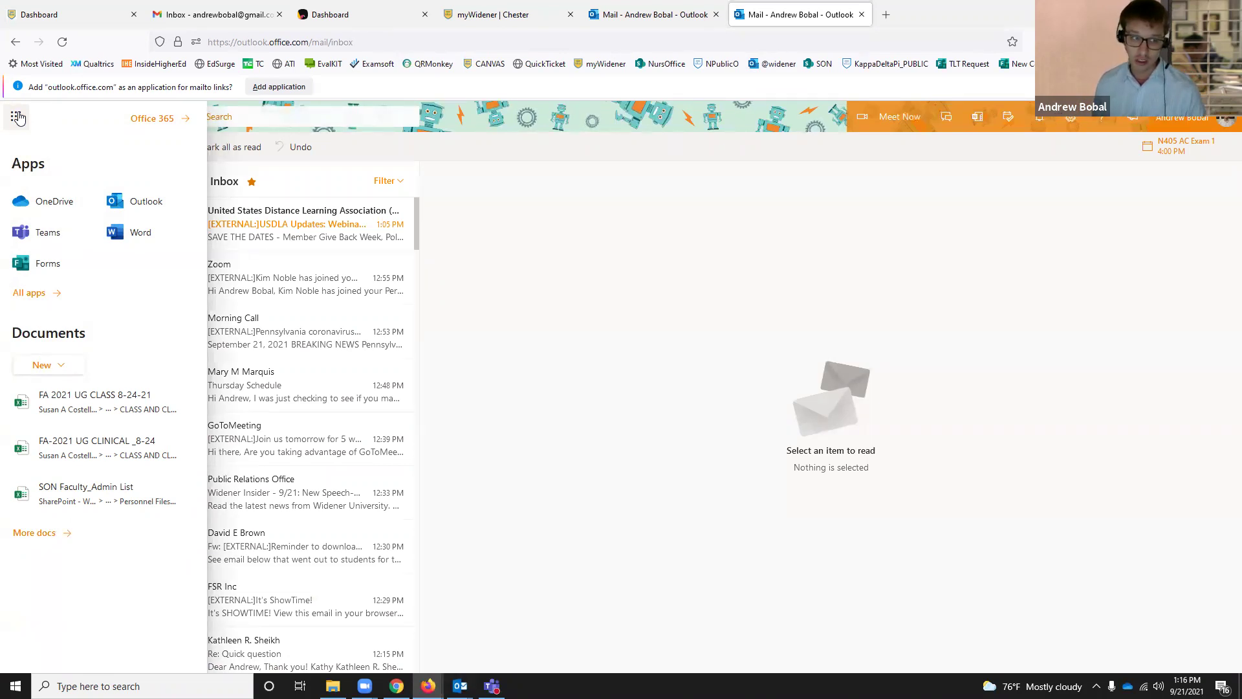
{"action": "left_click", "coordinate": [500, 167]}
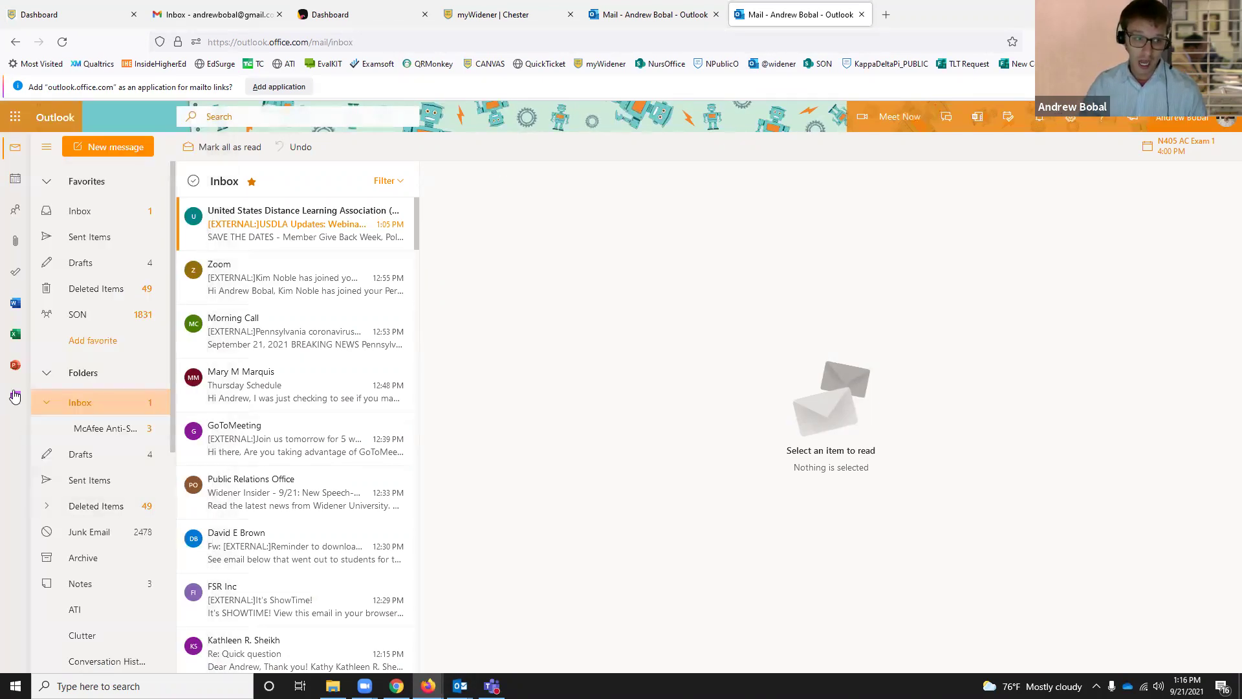
Open the online version of Word from the mailbox and switch to the PowerPoint online start page
{"action": "left_click", "coordinate": [16, 316]}
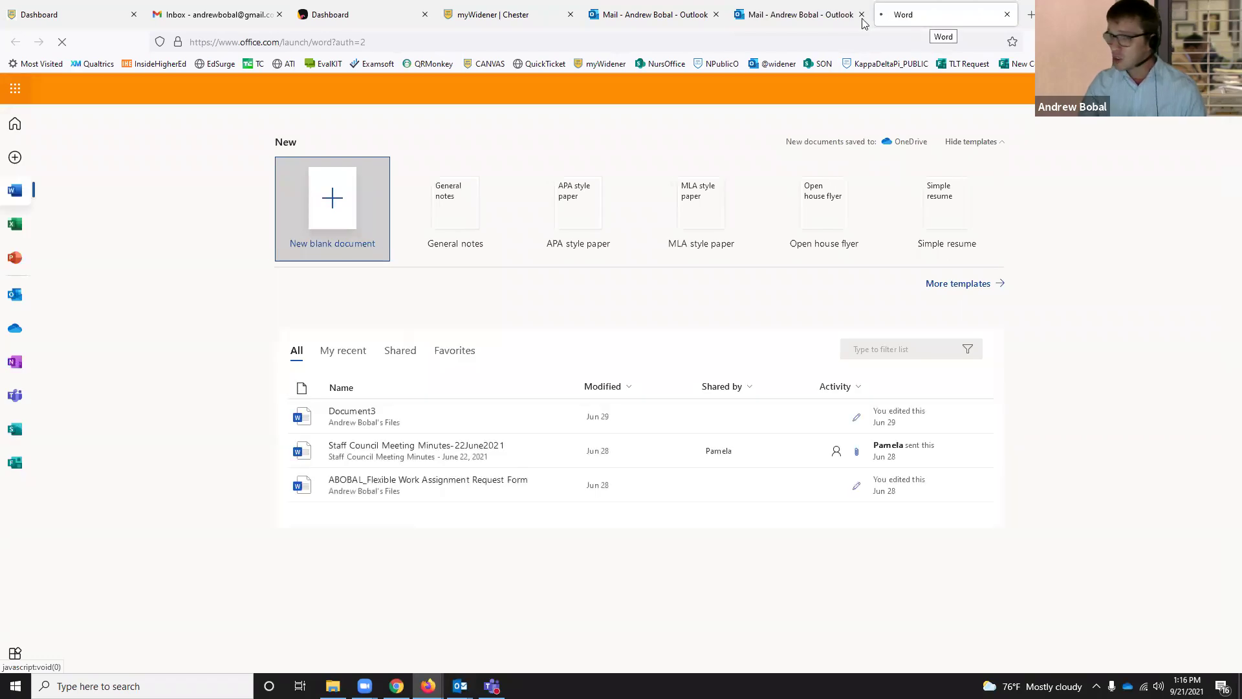
{"action": "left_click", "coordinate": [818, 15]}
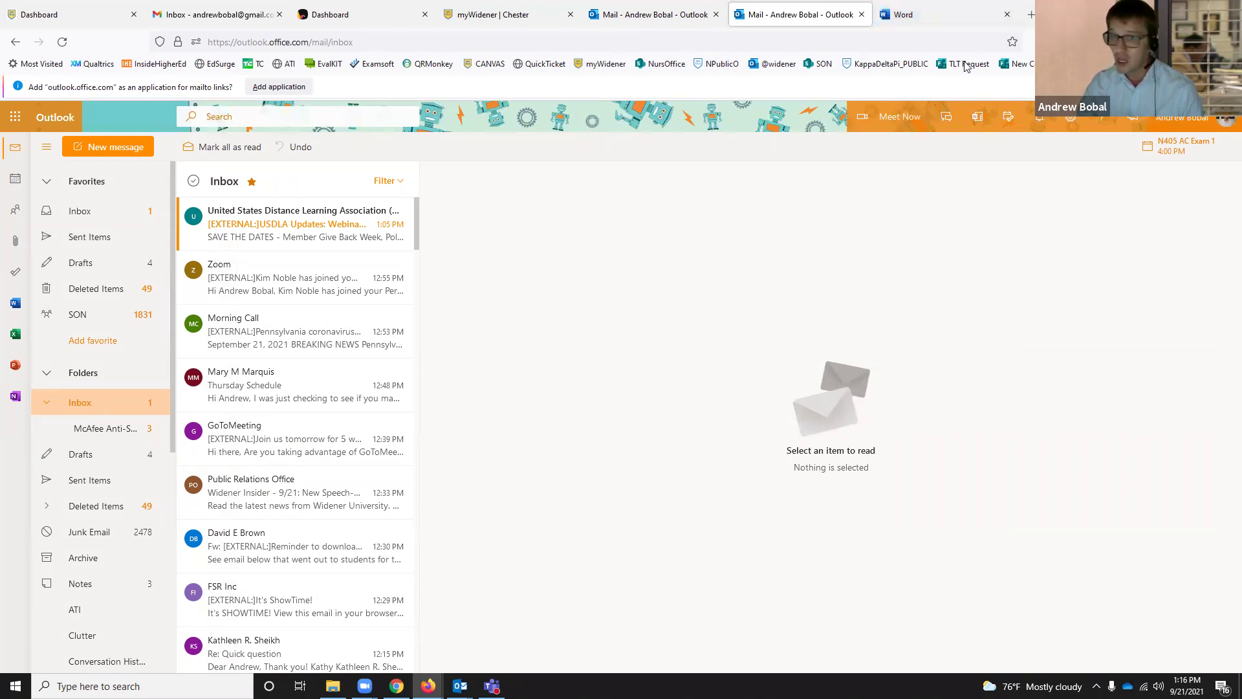
{"action": "left_click", "coordinate": [919, 14]}
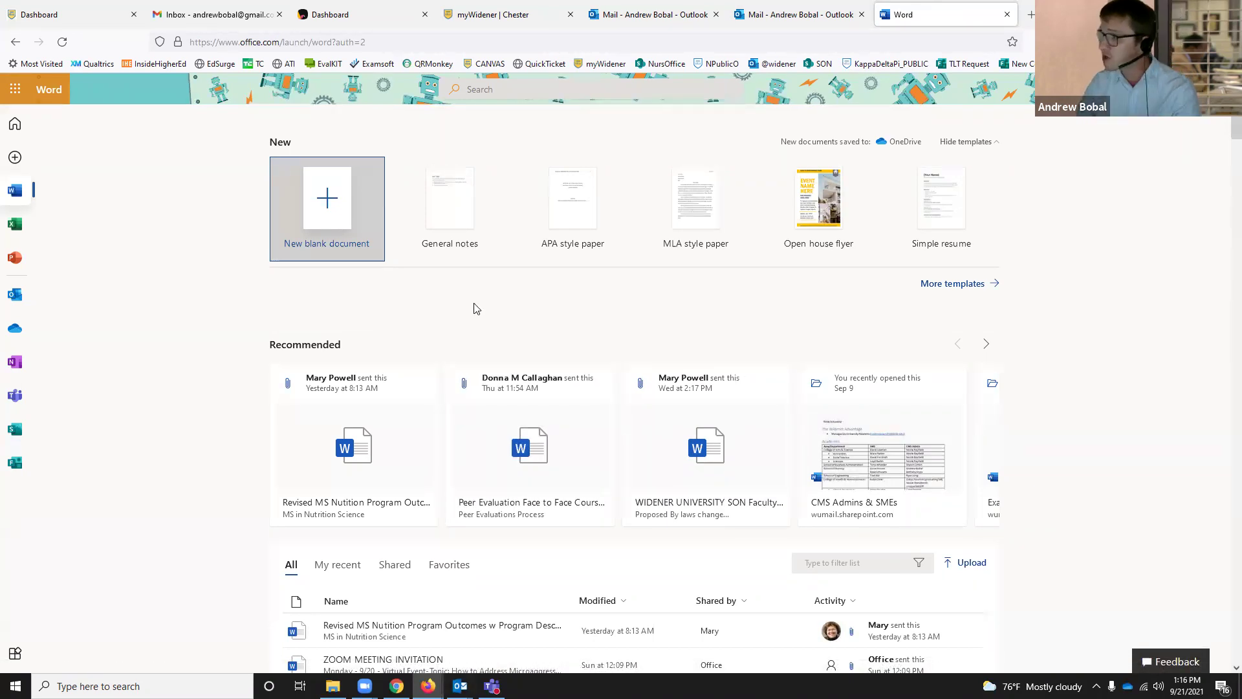
{"action": "left_click", "coordinate": [799, 15]}
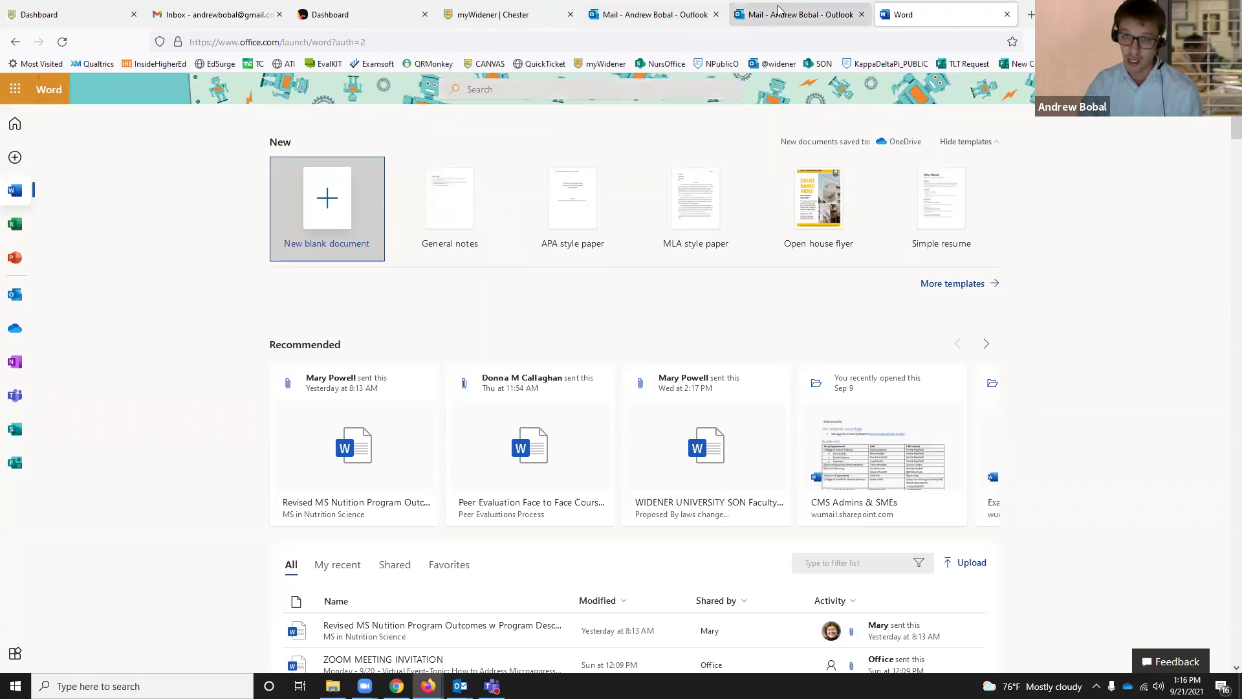
{"action": "left_click", "coordinate": [947, 14]}
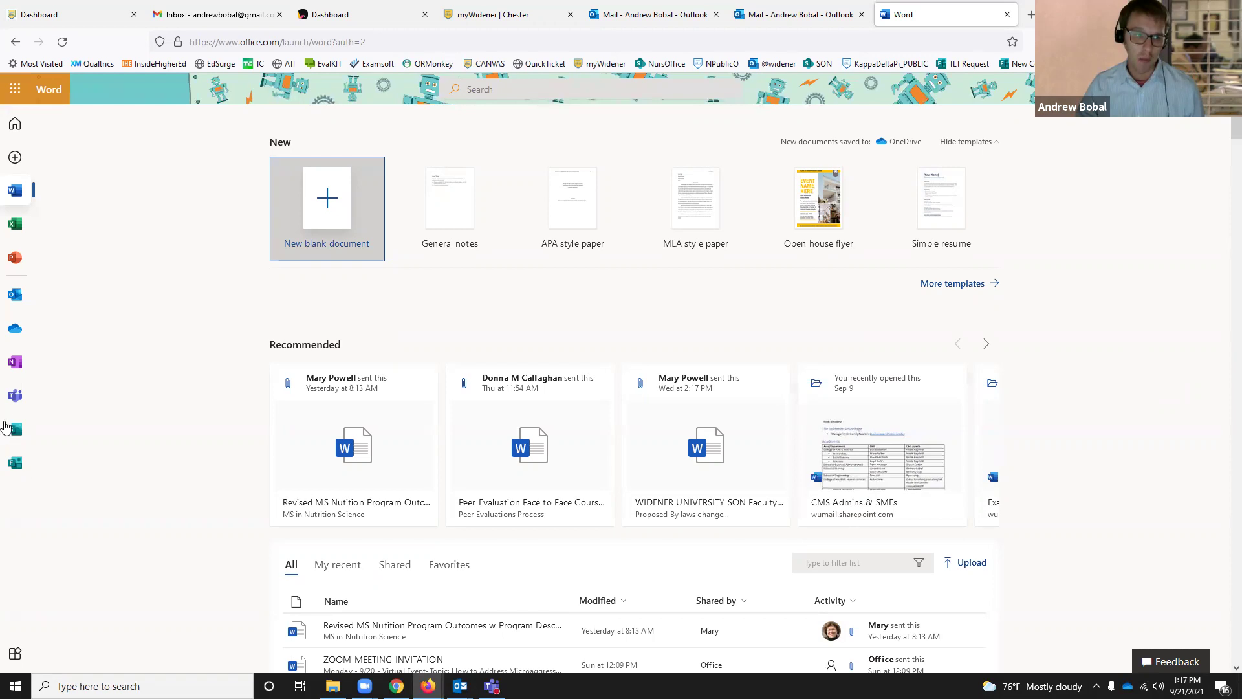
{"action": "left_click", "coordinate": [15, 260]}
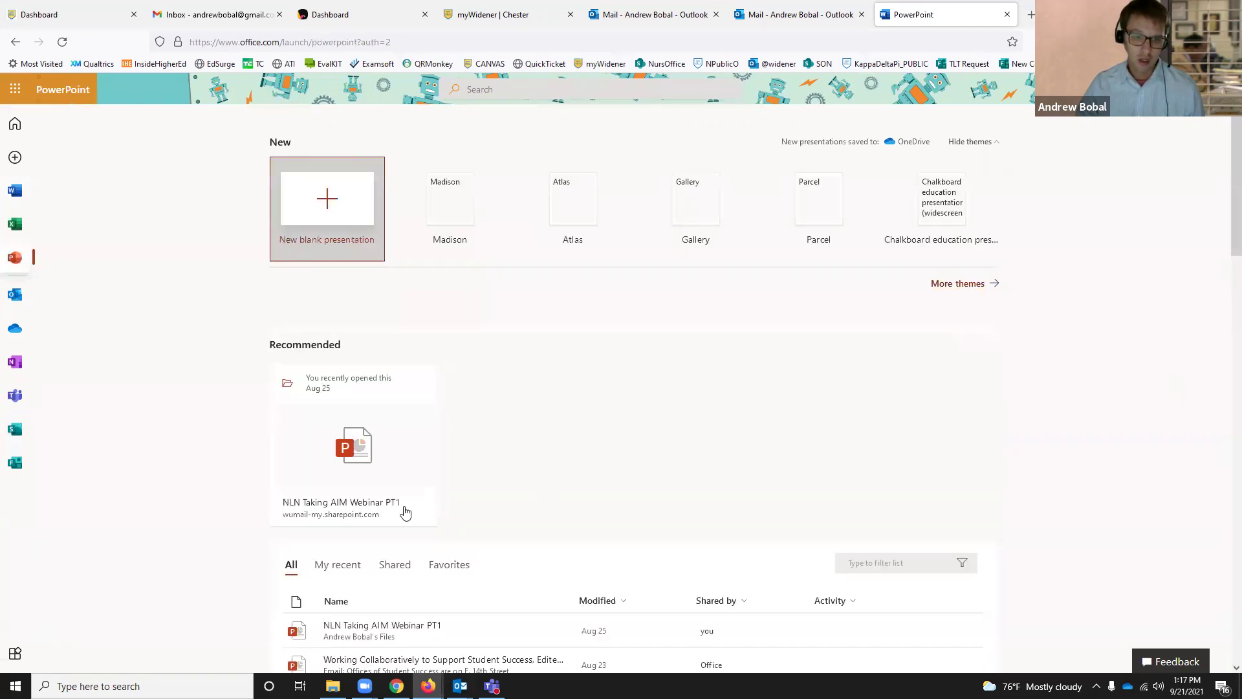
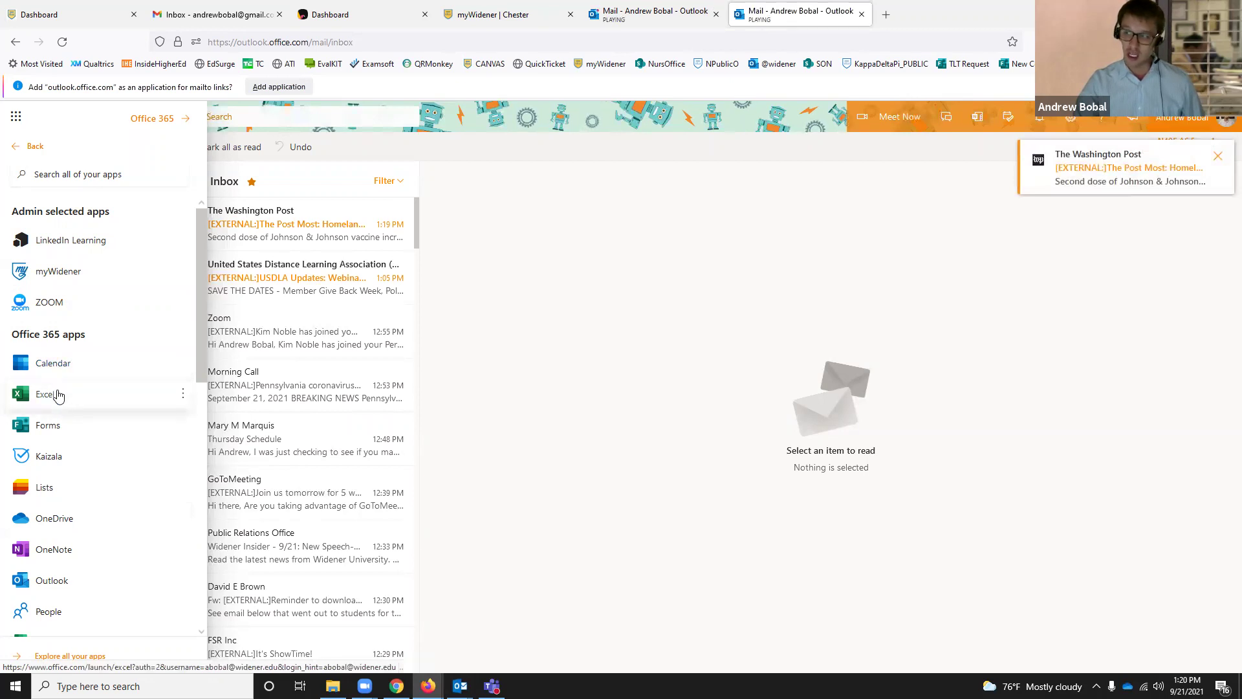
Look through the full list of available Office 365 apps and close it
{"action": "scroll", "coordinate": [54, 456], "scroll_direction": "down", "scroll_amount": 9}
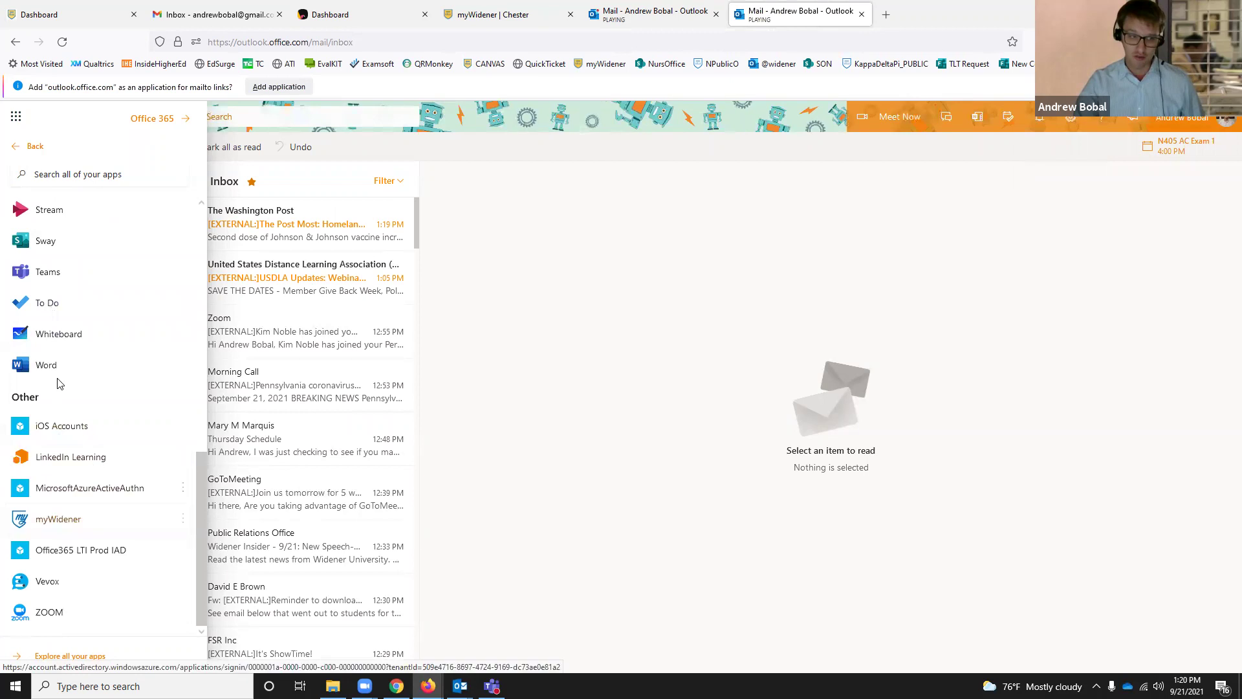
{"action": "scroll", "coordinate": [82, 336], "scroll_direction": "up", "scroll_amount": 9}
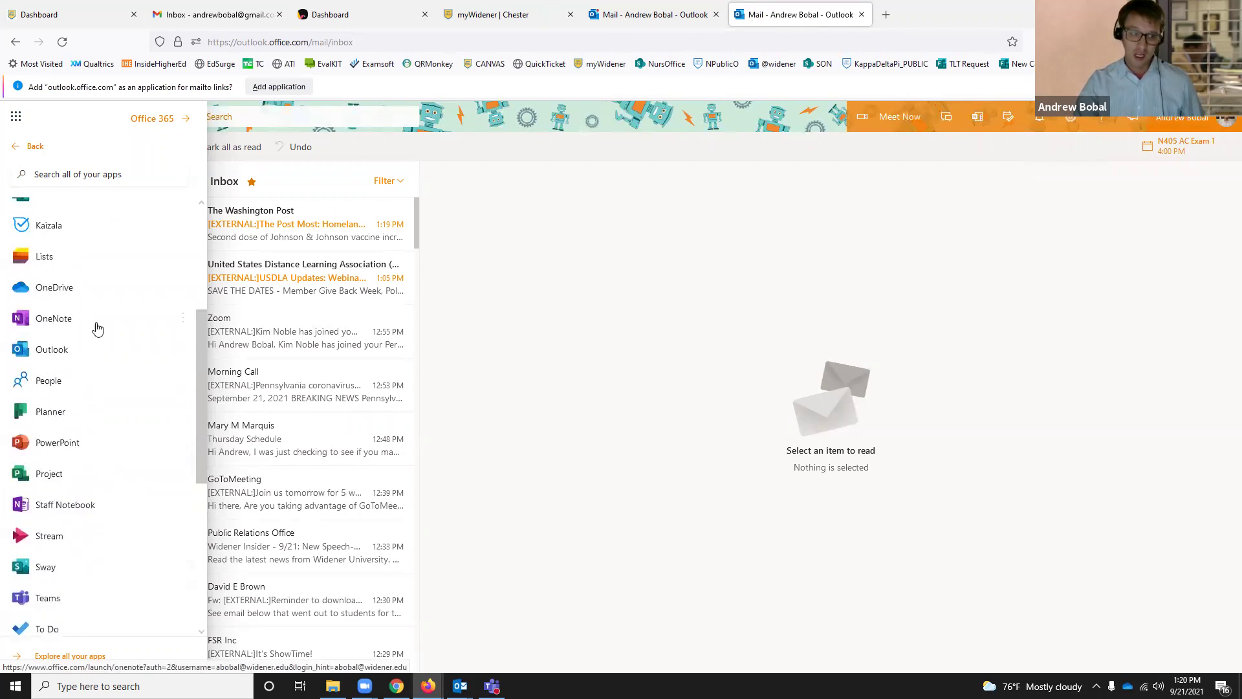
{"action": "scroll", "coordinate": [146, 303], "scroll_direction": "up", "scroll_amount": 3}
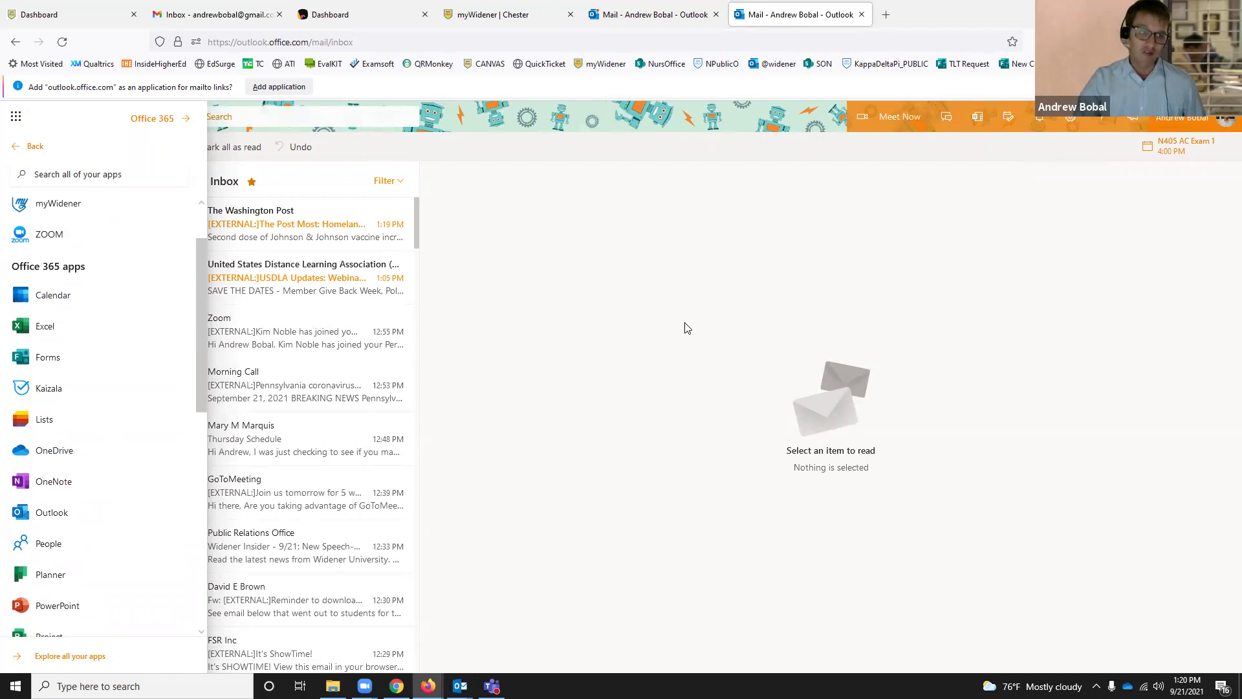
{"action": "left_click", "coordinate": [742, 309]}
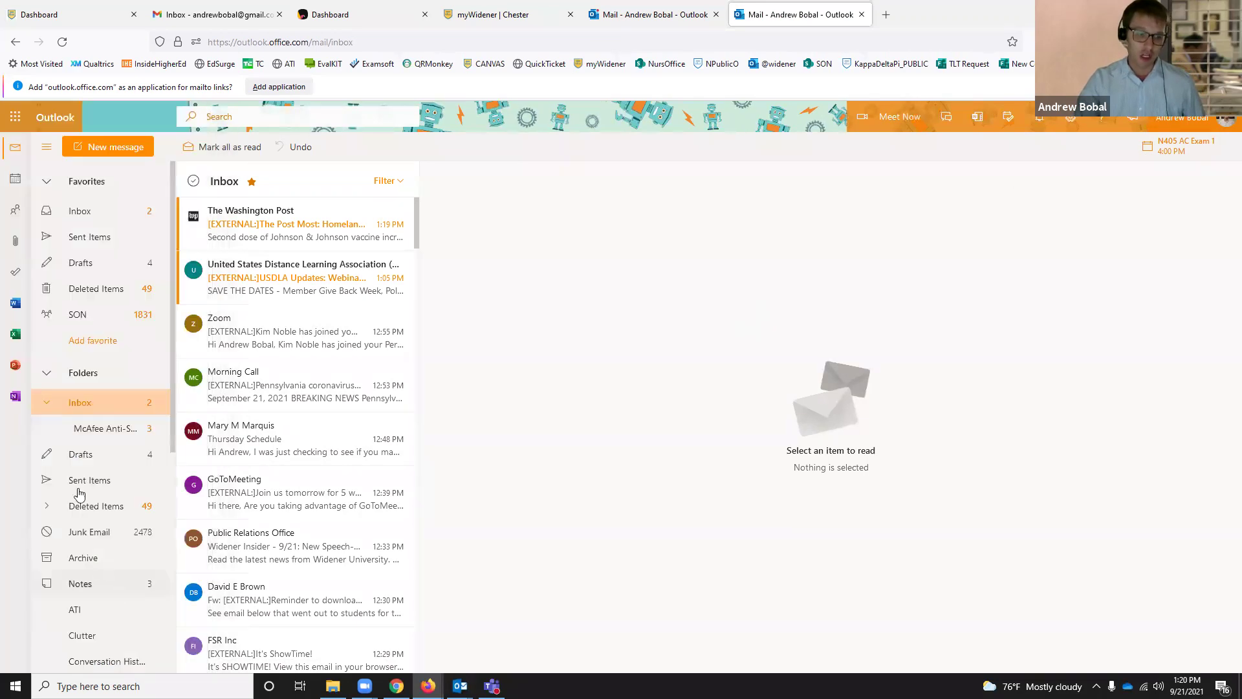
Start a new event in the Outlook calendar and invite the first suggested contact plus a second colleague found by name
{"action": "left_click", "coordinate": [15, 178]}
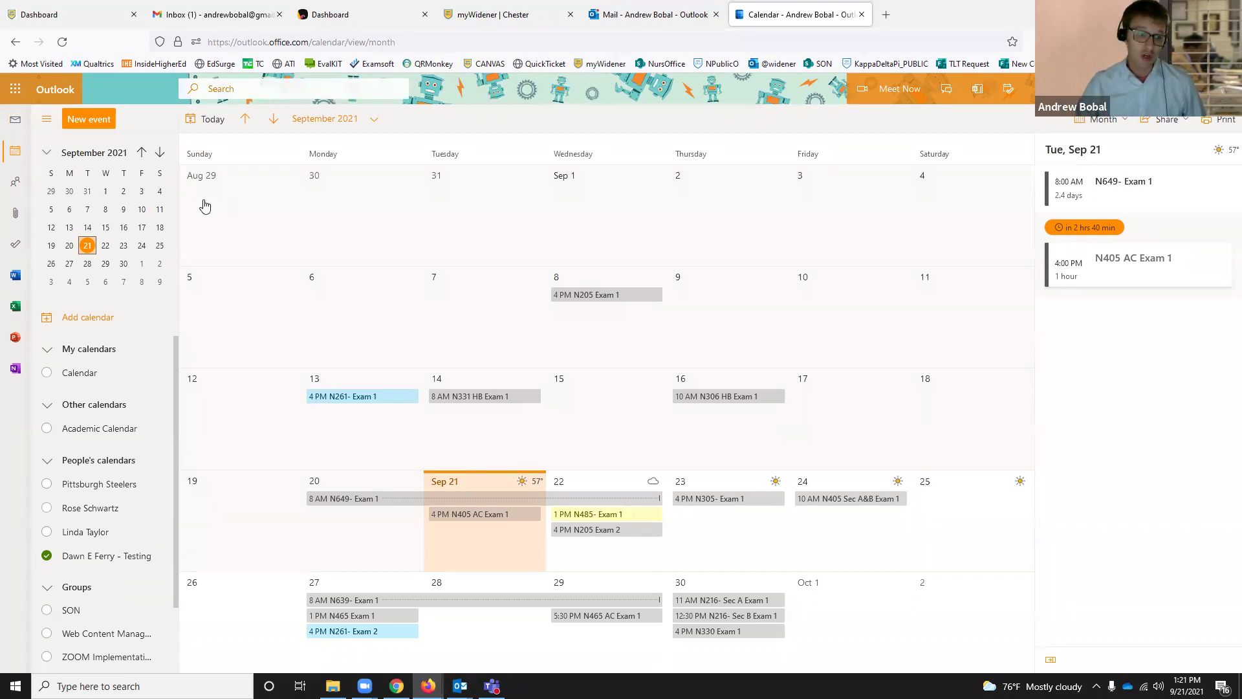
{"action": "left_click", "coordinate": [92, 120]}
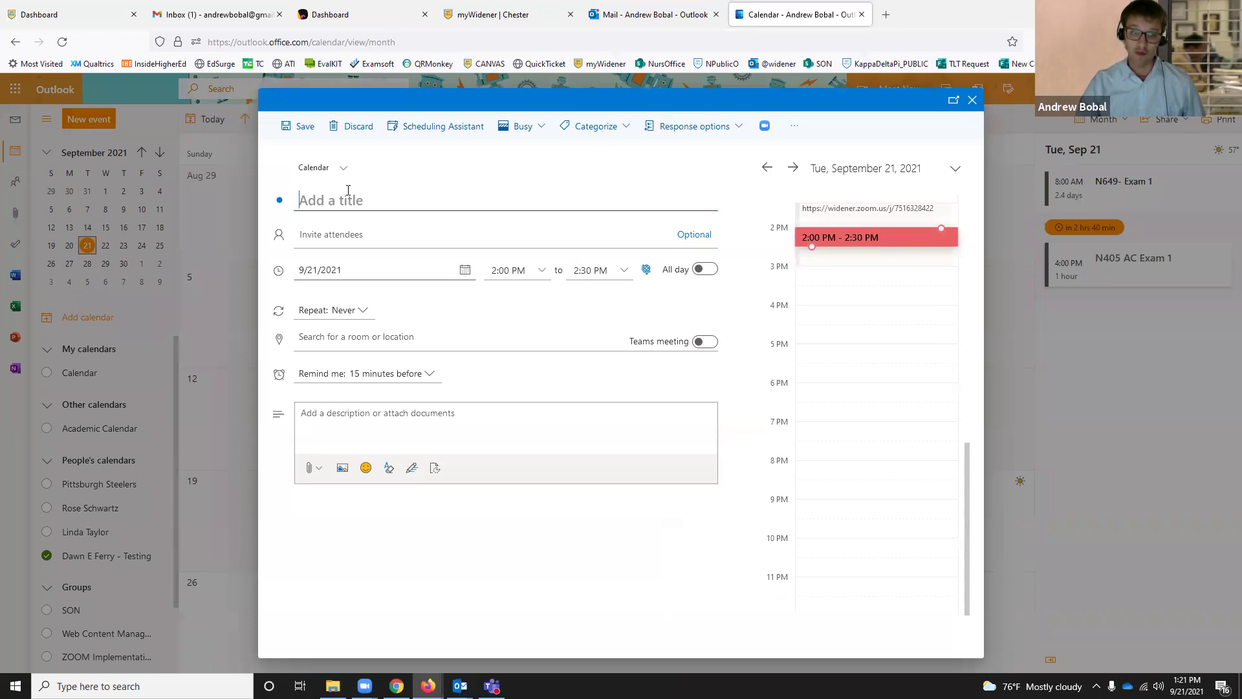
{"action": "left_click", "coordinate": [333, 233]}
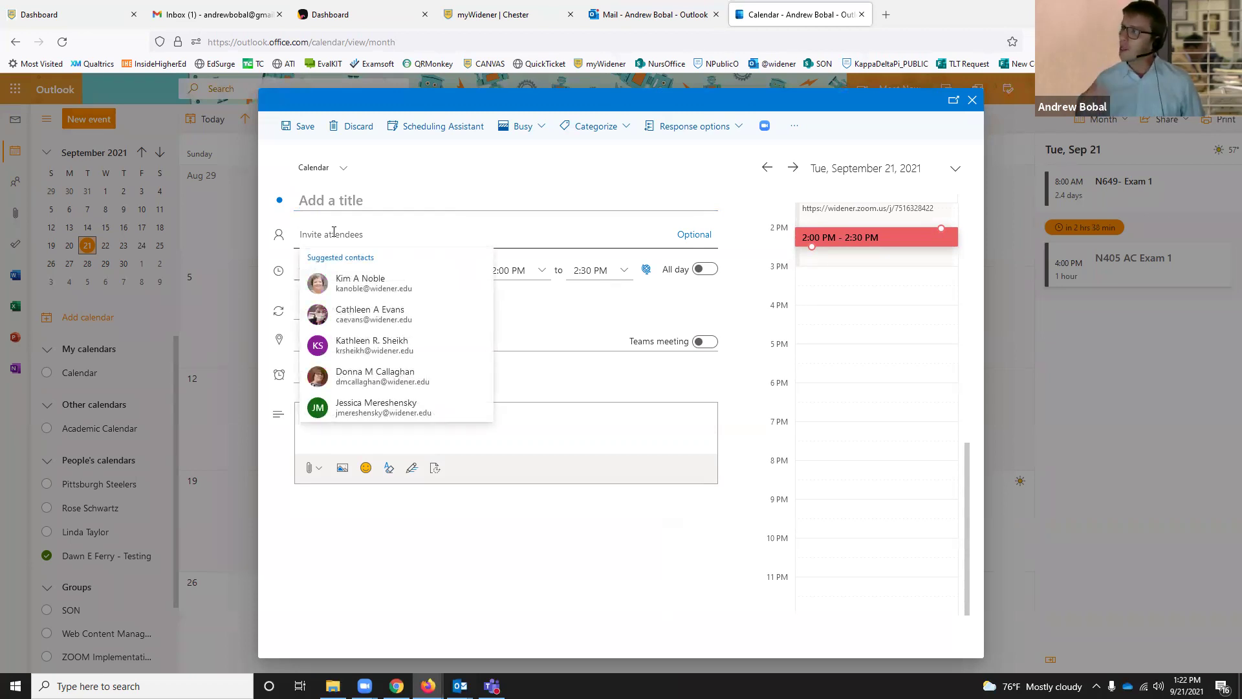
{"action": "left_click", "coordinate": [390, 289]}
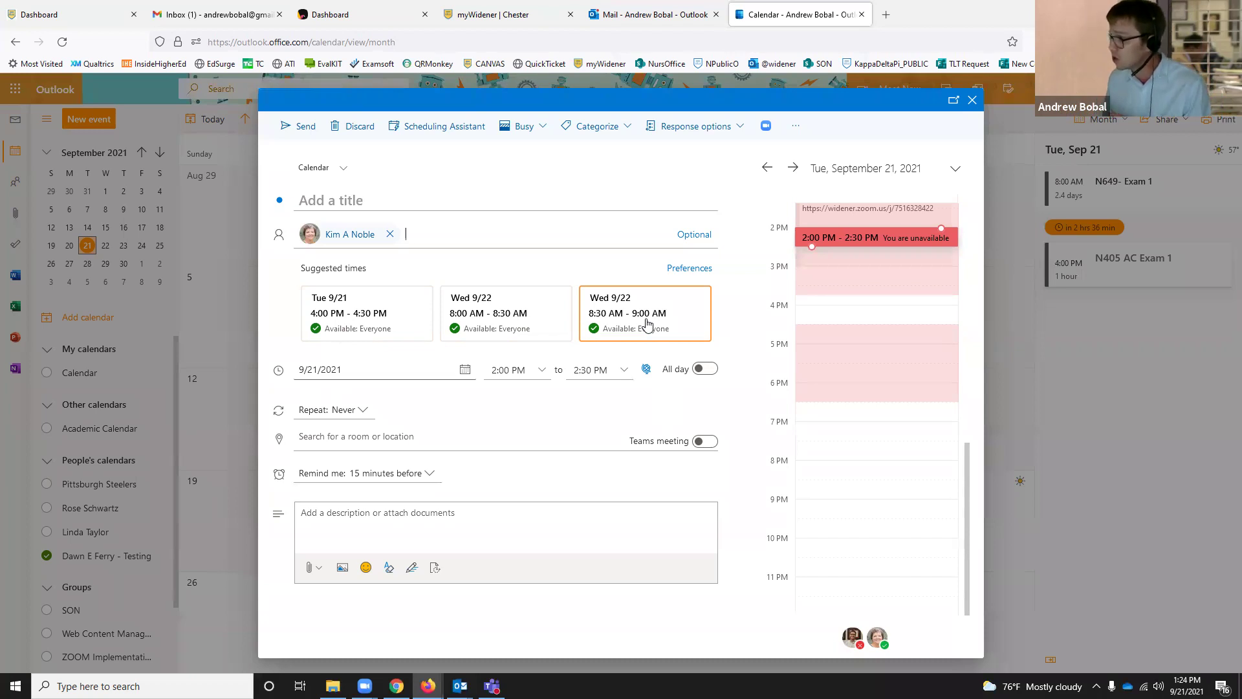
{"action": "left_click", "coordinate": [464, 234]}
{"action": "type", "text": "norm"}
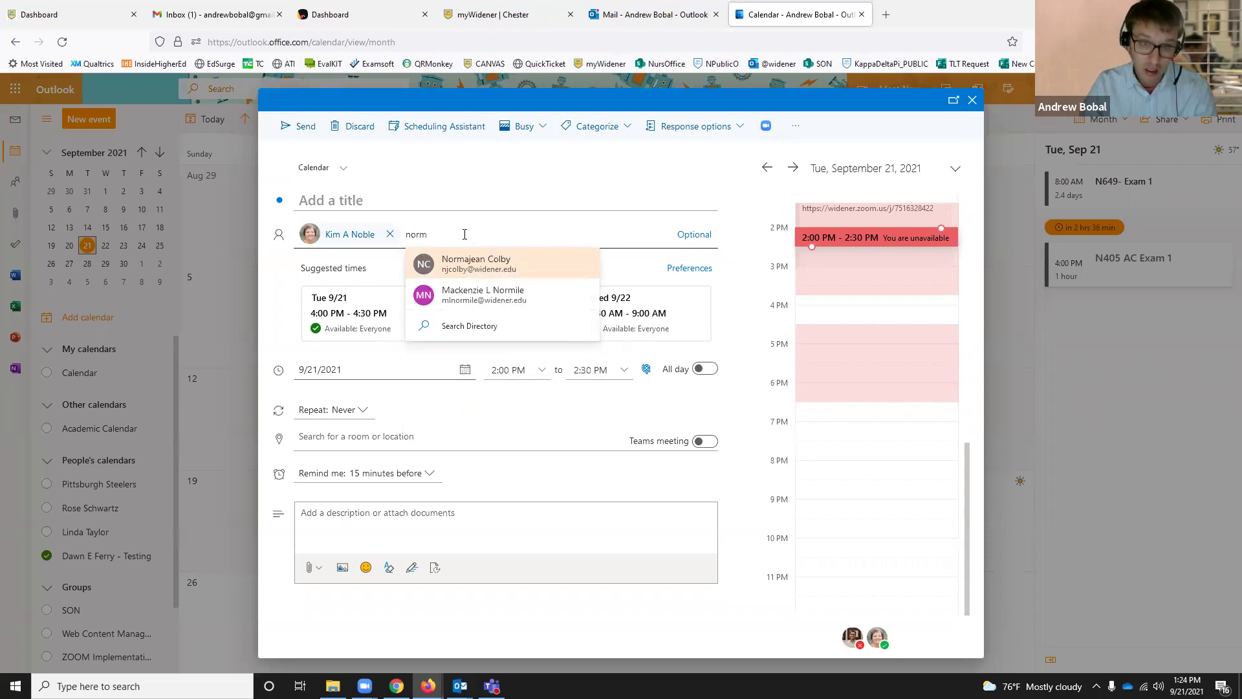
{"action": "left_click", "coordinate": [499, 255]}
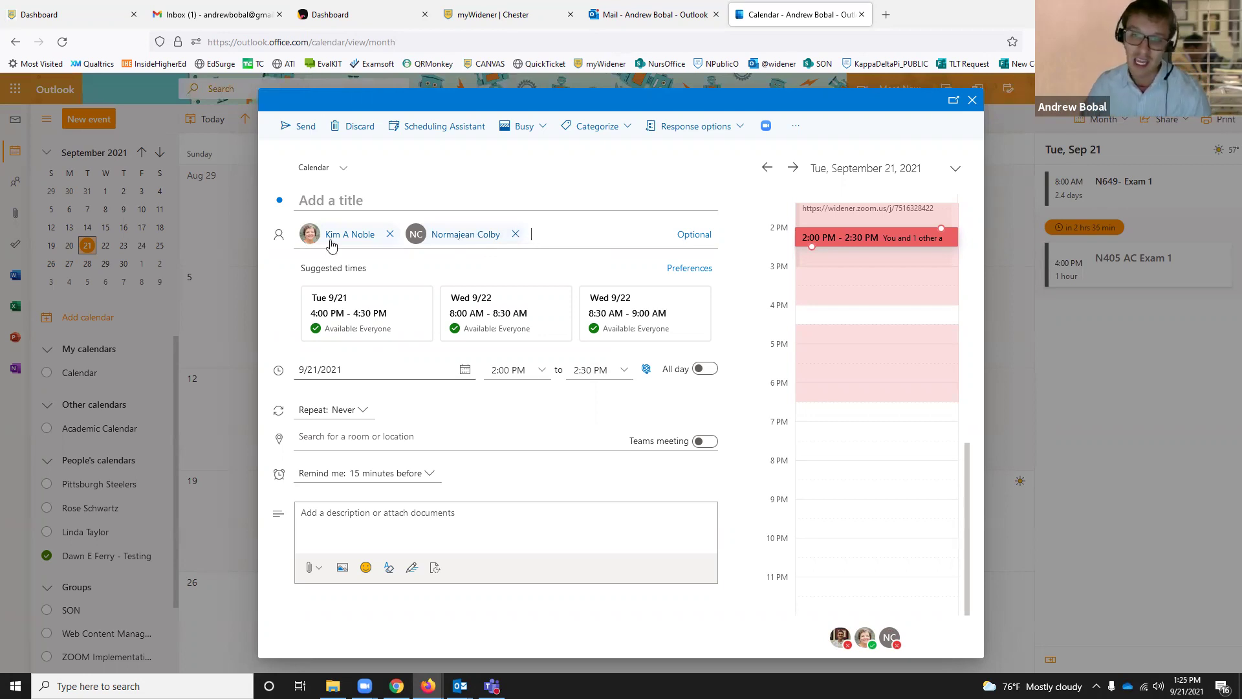
Review the duration and timing preferences for the suggested meeting times, close them and open the event's Scheduling Assistant
{"action": "left_click", "coordinate": [681, 268]}
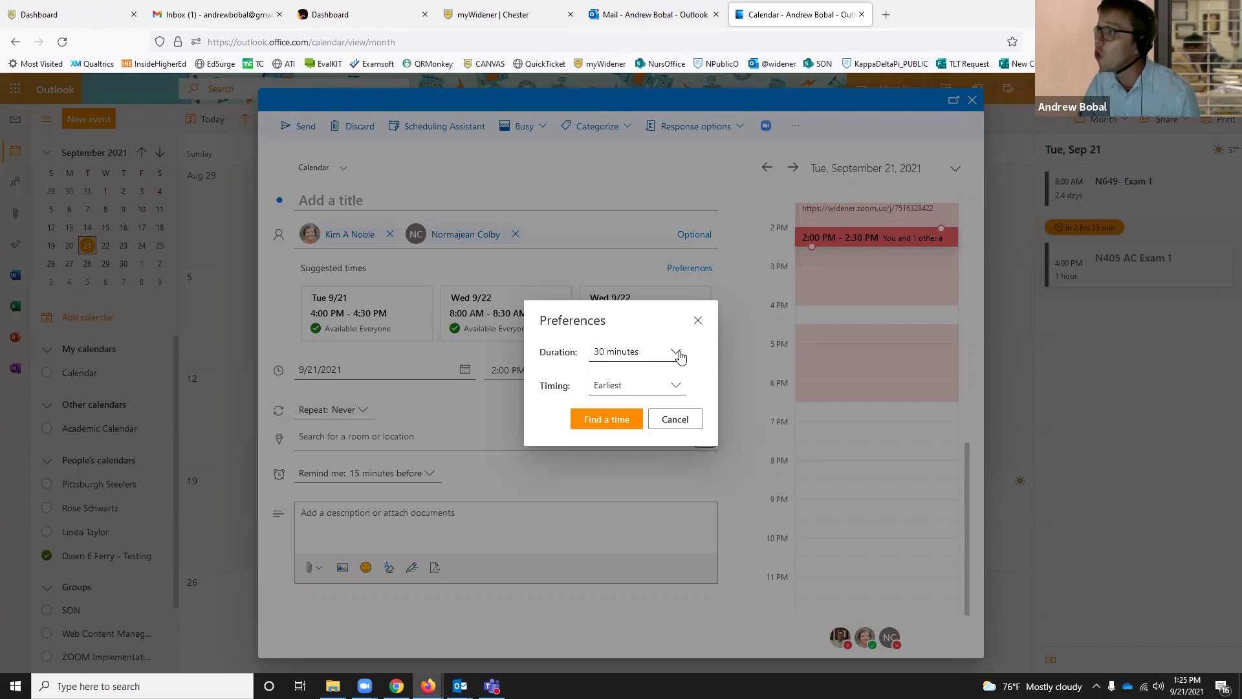
{"action": "left_click", "coordinate": [673, 387]}
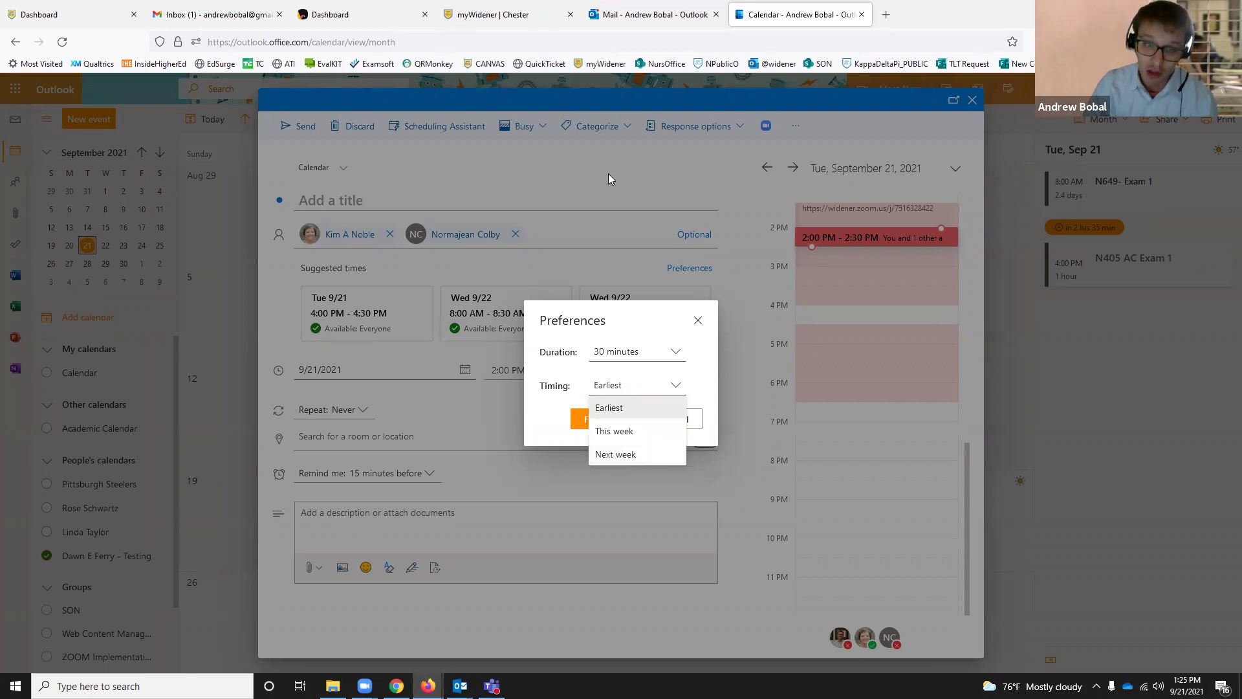
{"action": "left_click", "coordinate": [384, 322]}
{"action": "left_click", "coordinate": [383, 322]}
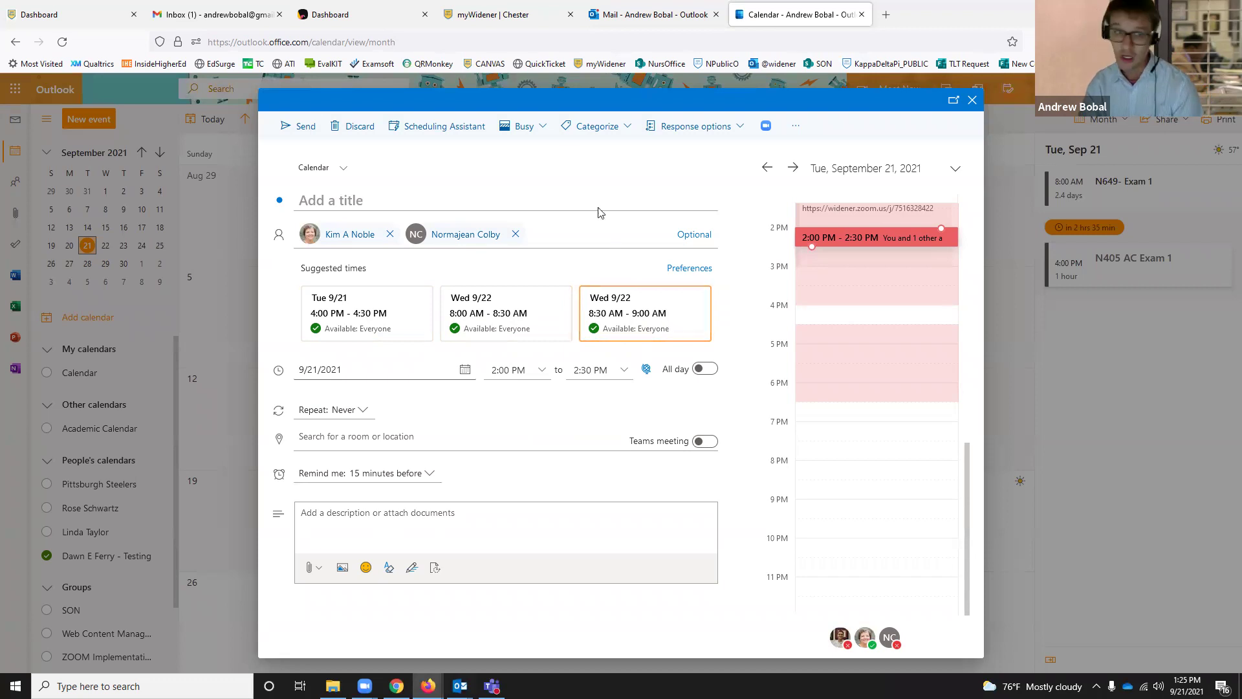
{"action": "left_click", "coordinate": [447, 127]}
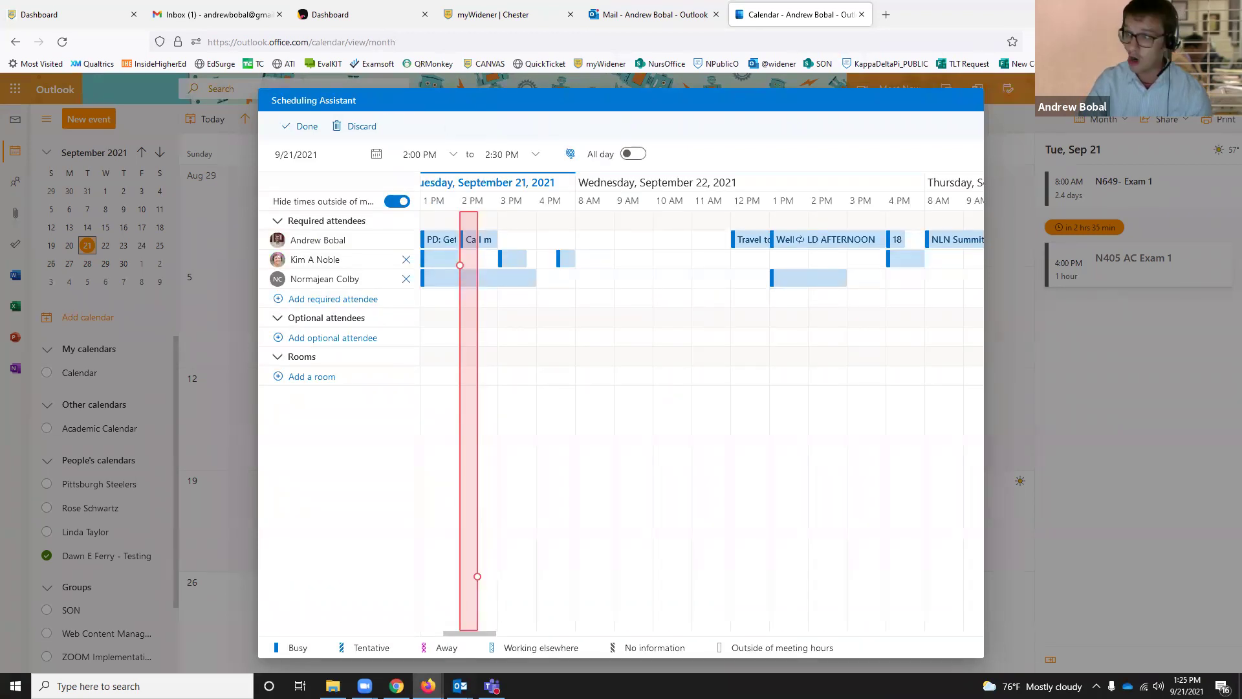
Switch to the desktop Outlook app, go to its calendar and start a new appointment
{"action": "key", "text": "alt+Tab"}
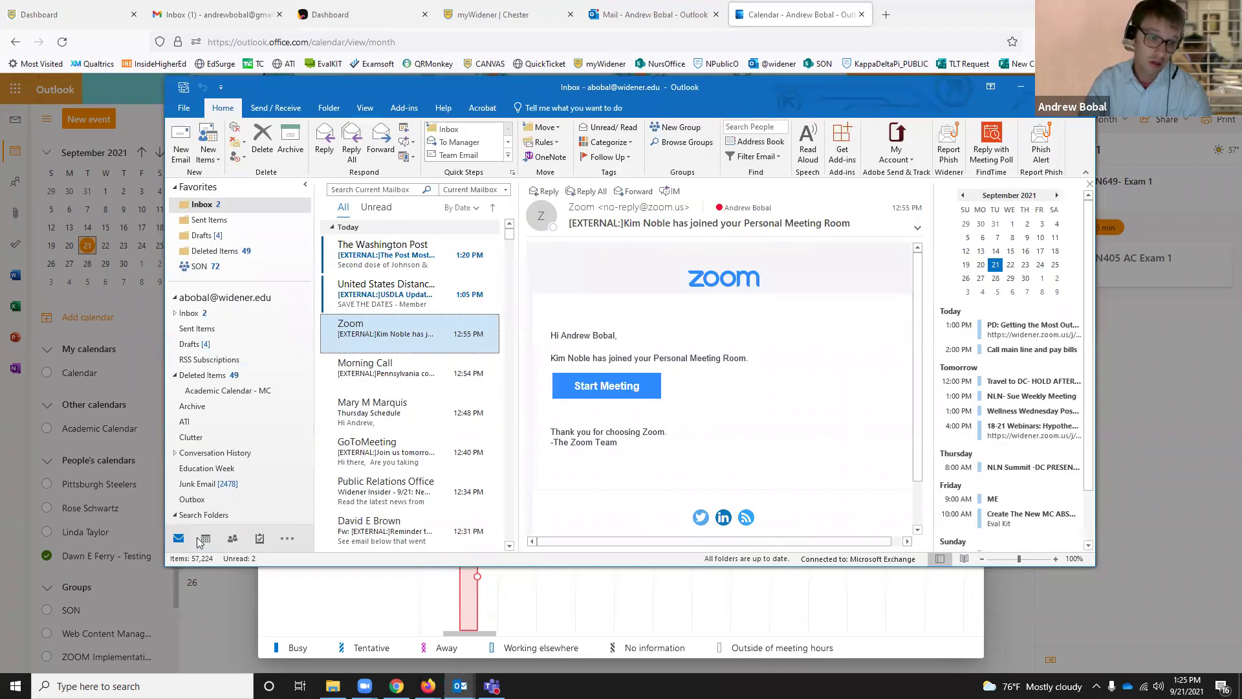
{"action": "left_click", "coordinate": [206, 539]}
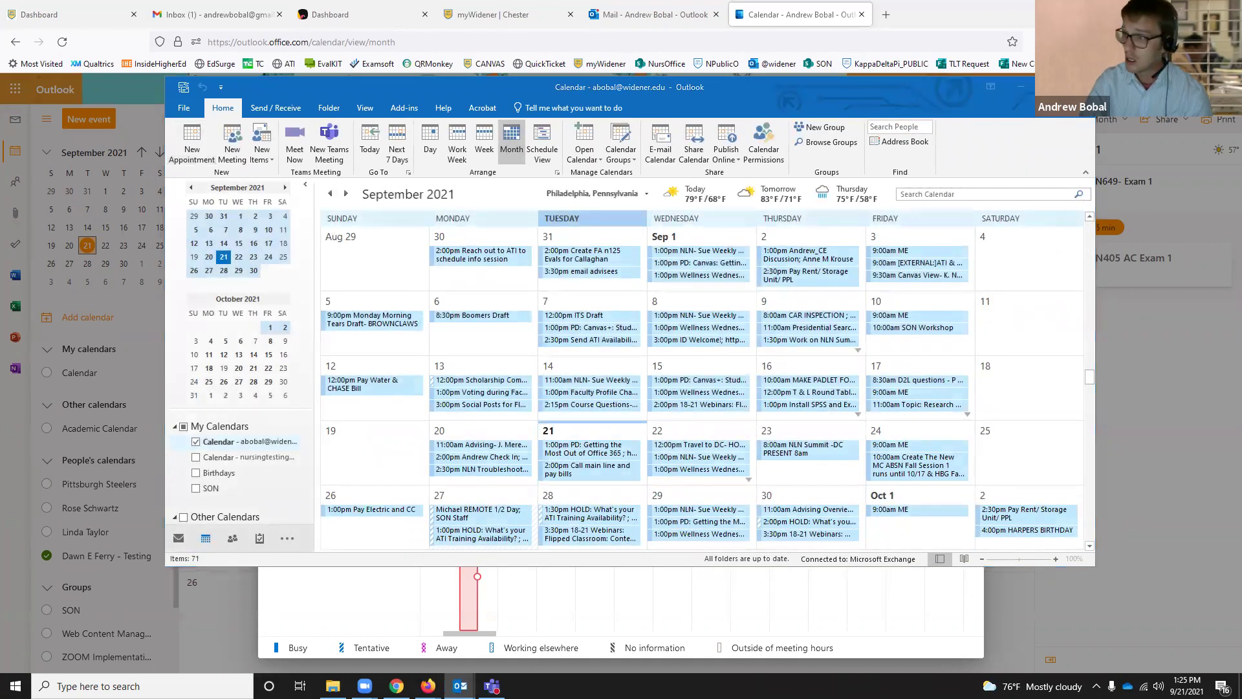
{"action": "key", "text": "ctrl+n"}
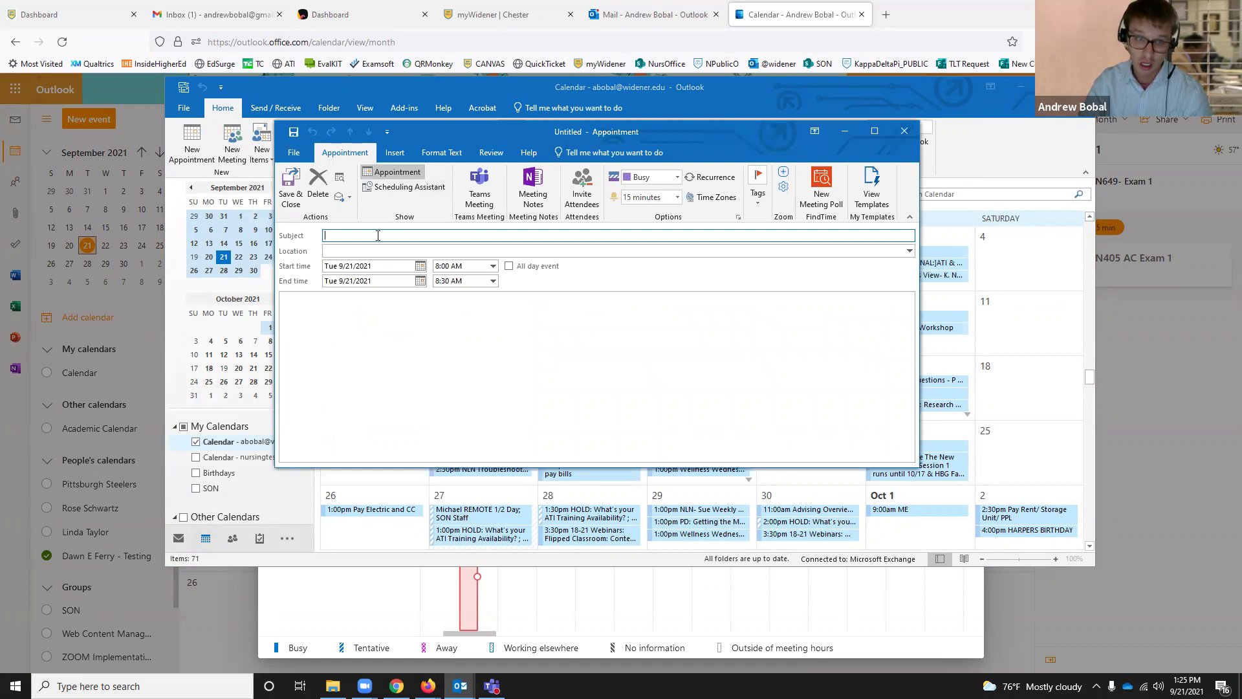
{"action": "type", "text": "kim"}
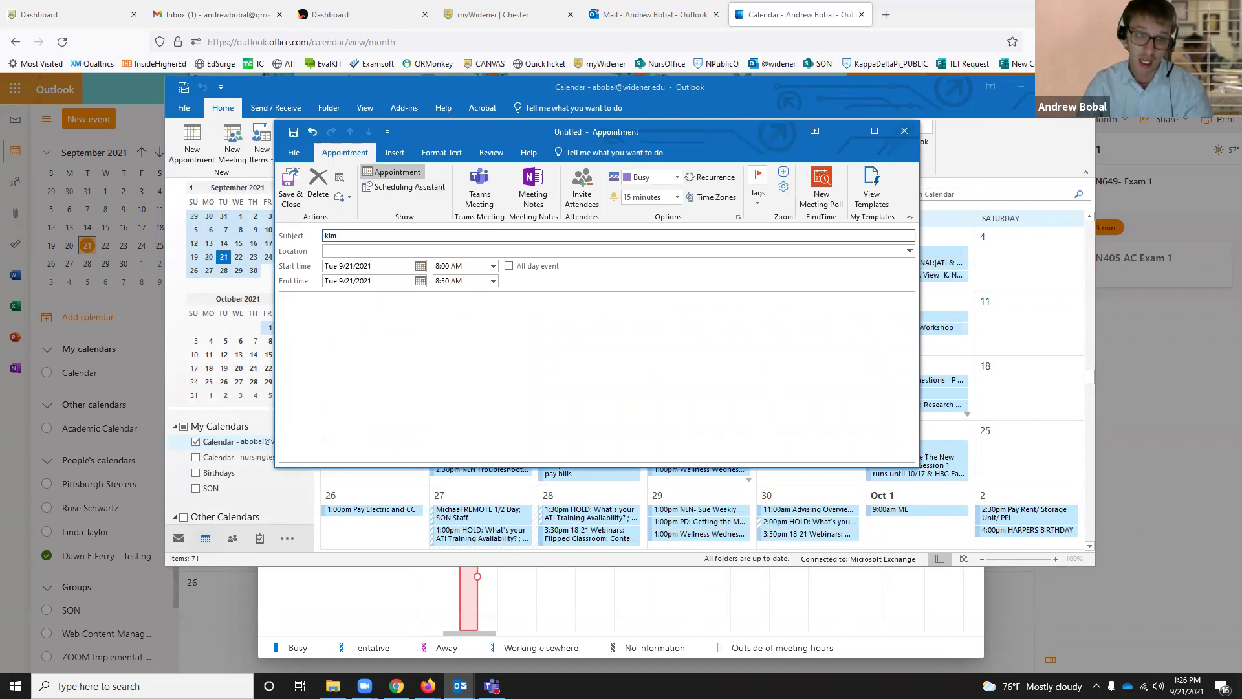
{"action": "key", "text": "BackSpace"}
{"action": "key", "text": "BackSpace"}
{"action": "key", "text": "BackSpace"}
{"action": "left_click", "coordinate": [394, 309]}
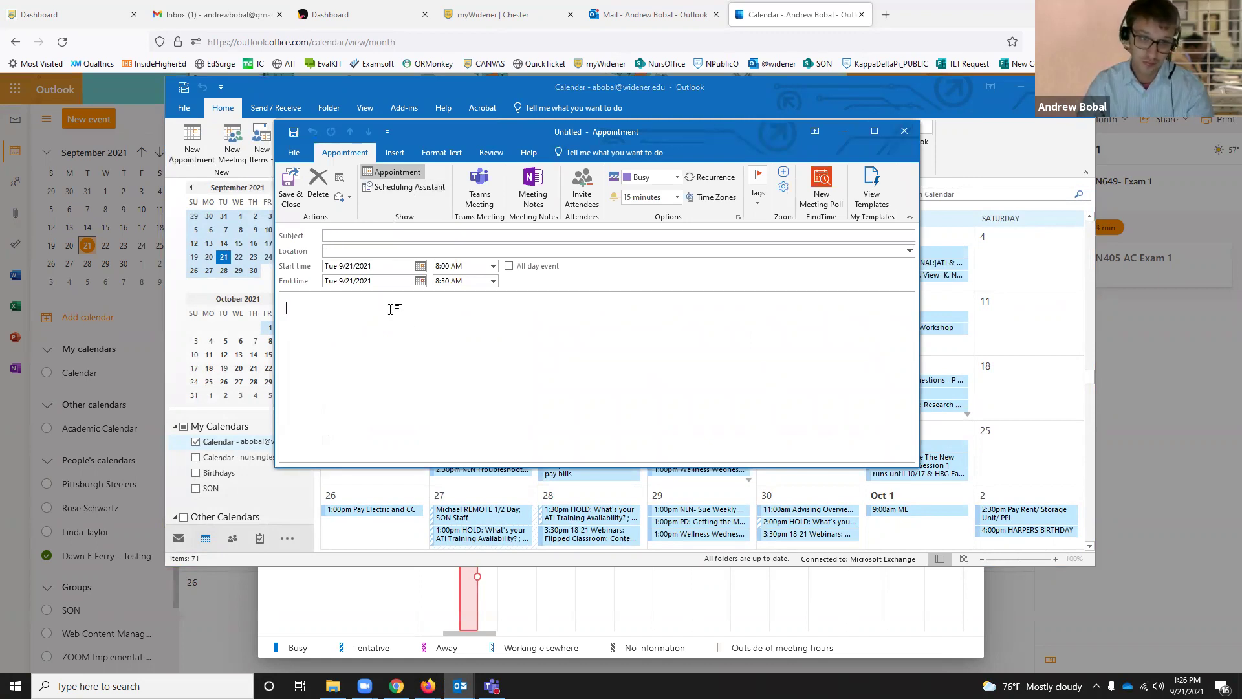
{"action": "left_click", "coordinate": [354, 236]}
{"action": "type", "text": "kim"}
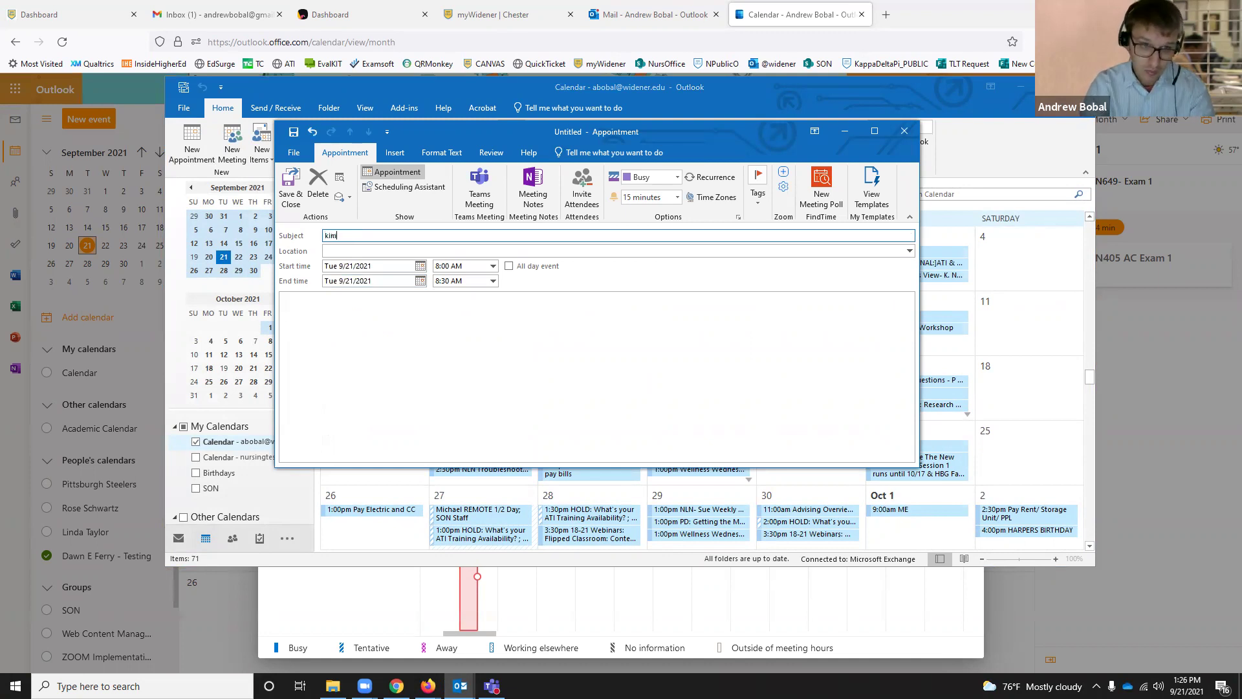
{"action": "key", "text": "BackSpace"}
{"action": "key", "text": "BackSpace"}
{"action": "key", "text": "BackSpace"}
Turn the appointment into a meeting by inviting the first suggested contact, and close the Room Finder
{"action": "left_click", "coordinate": [582, 194]}
{"action": "type", "text": "kim"}
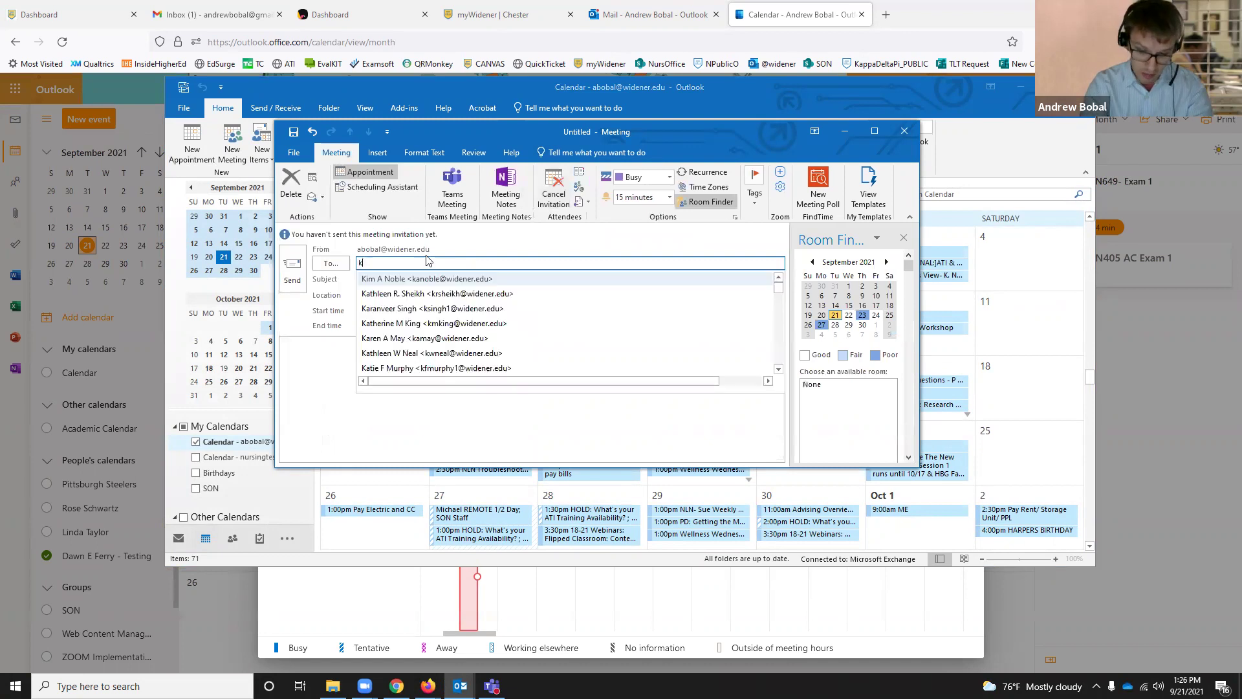
{"action": "left_click", "coordinate": [430, 279]}
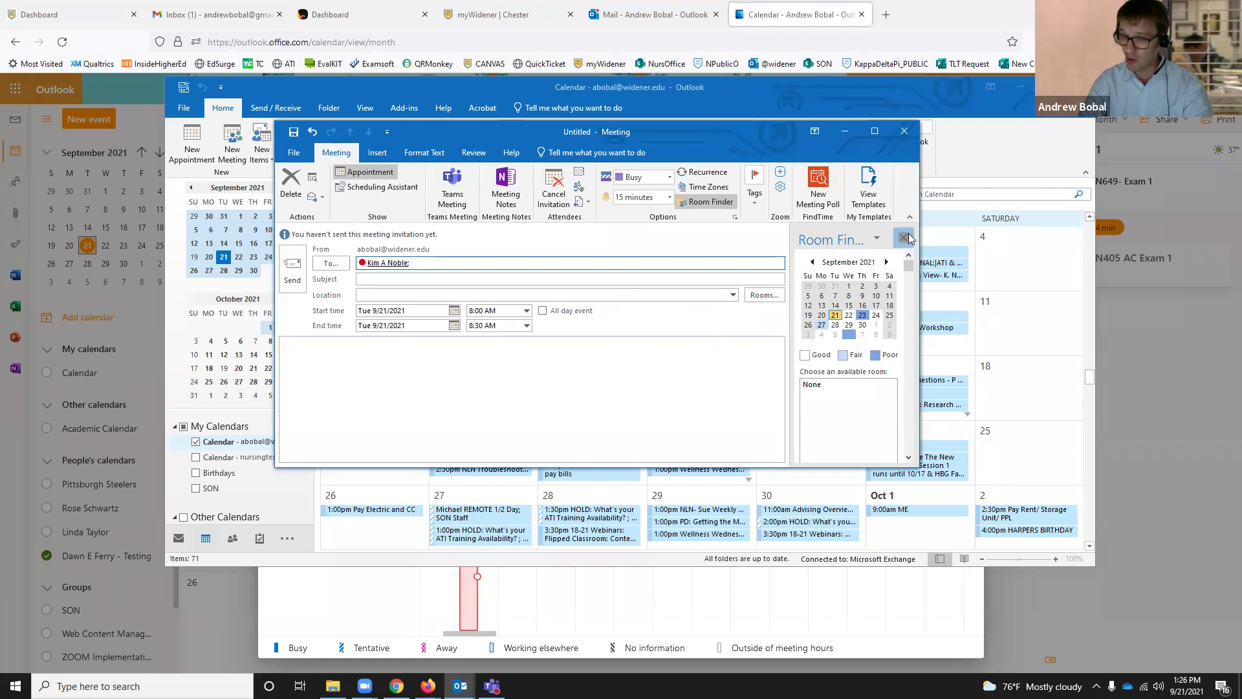
{"action": "left_click", "coordinate": [904, 238]}
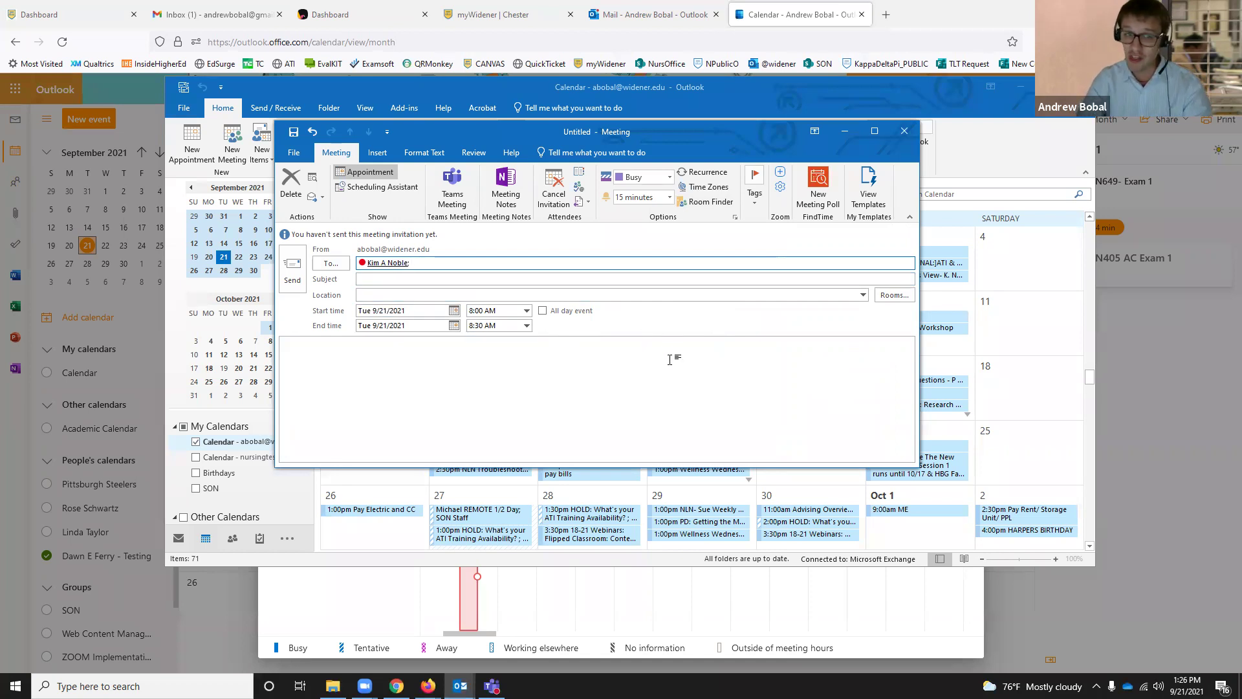
Compare attendee availability in the Scheduling Assistant and set the meeting to Tue 9/21/2021, 2:30 PM to 3:00 PM
{"action": "left_click", "coordinate": [384, 188]}
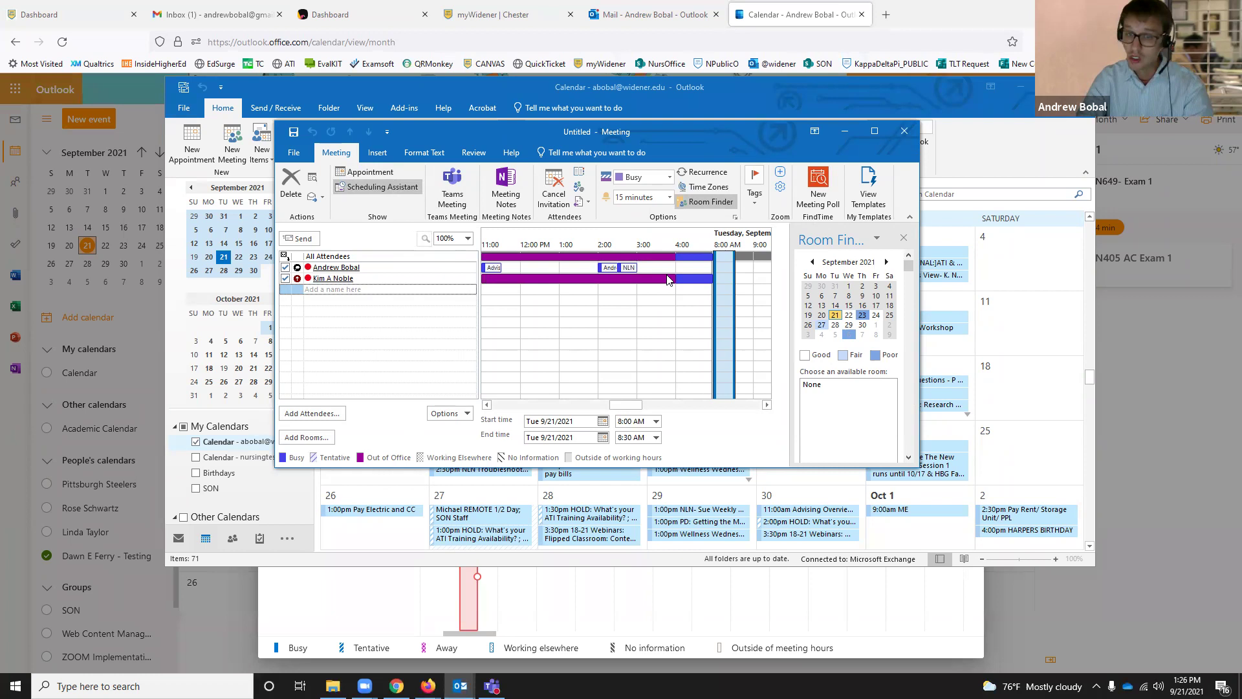
{"action": "left_click", "coordinate": [766, 405]}
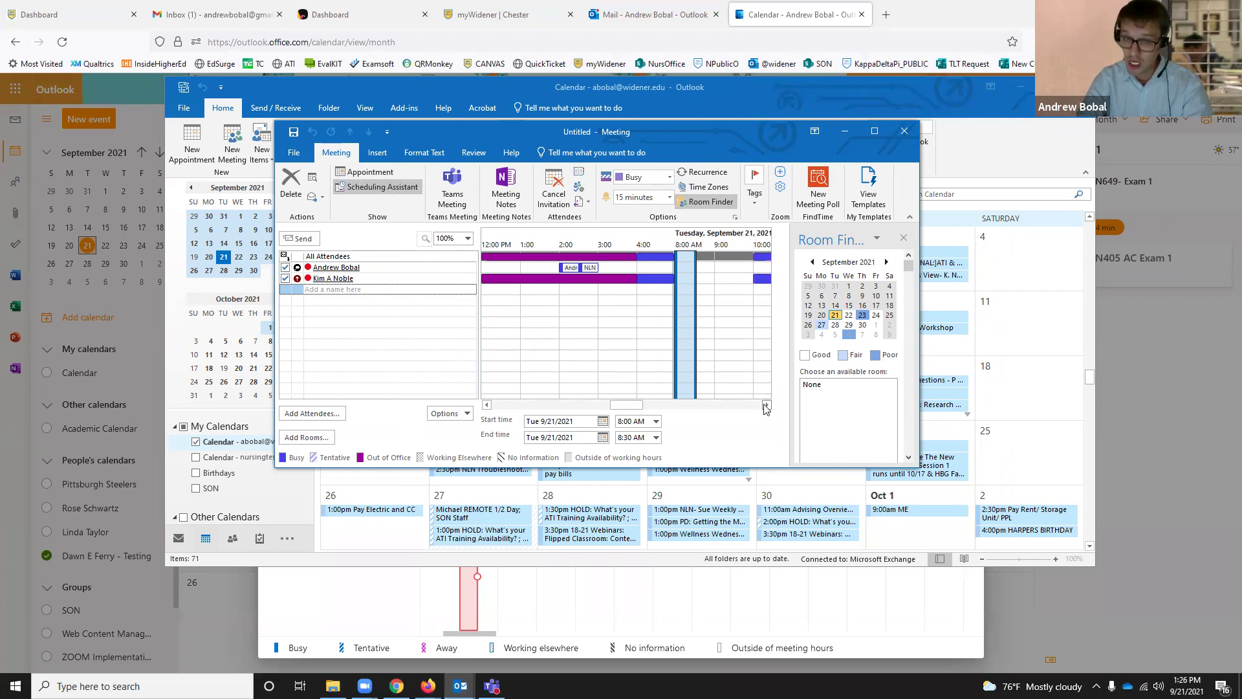
{"action": "left_click", "coordinate": [766, 404]}
{"action": "mouse_move", "coordinate": [660, 288]}
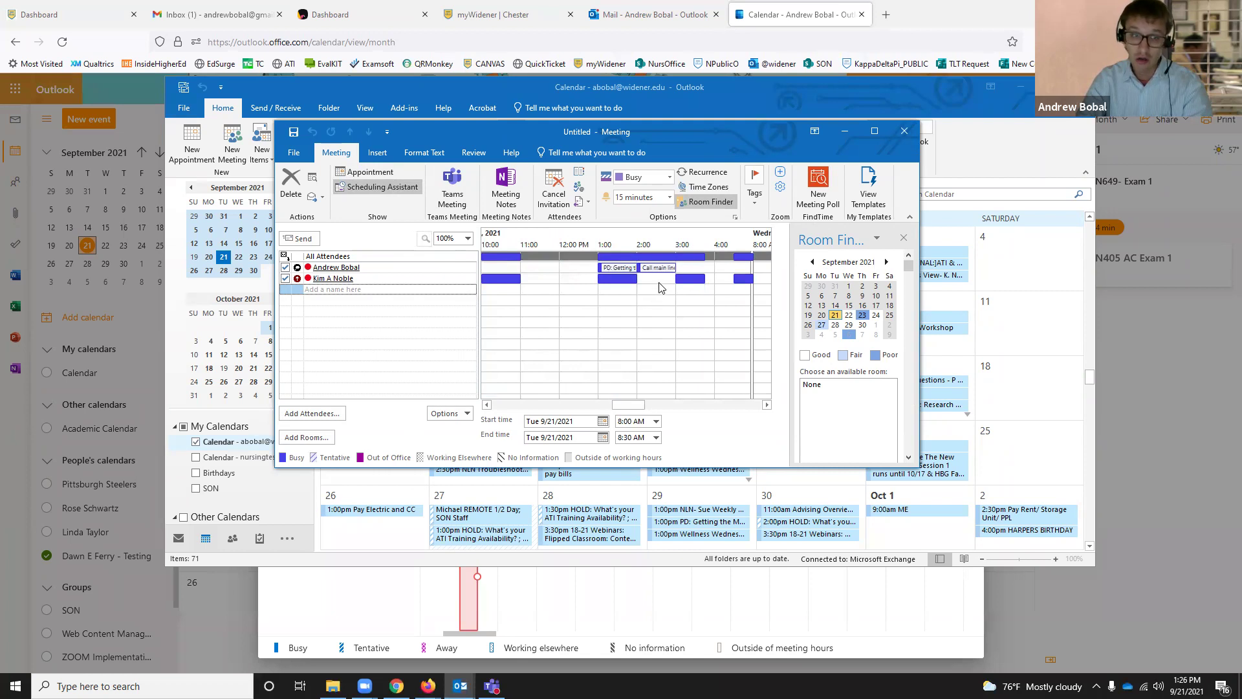
{"action": "left_click", "coordinate": [658, 281]}
{"action": "mouse_move", "coordinate": [646, 264]}
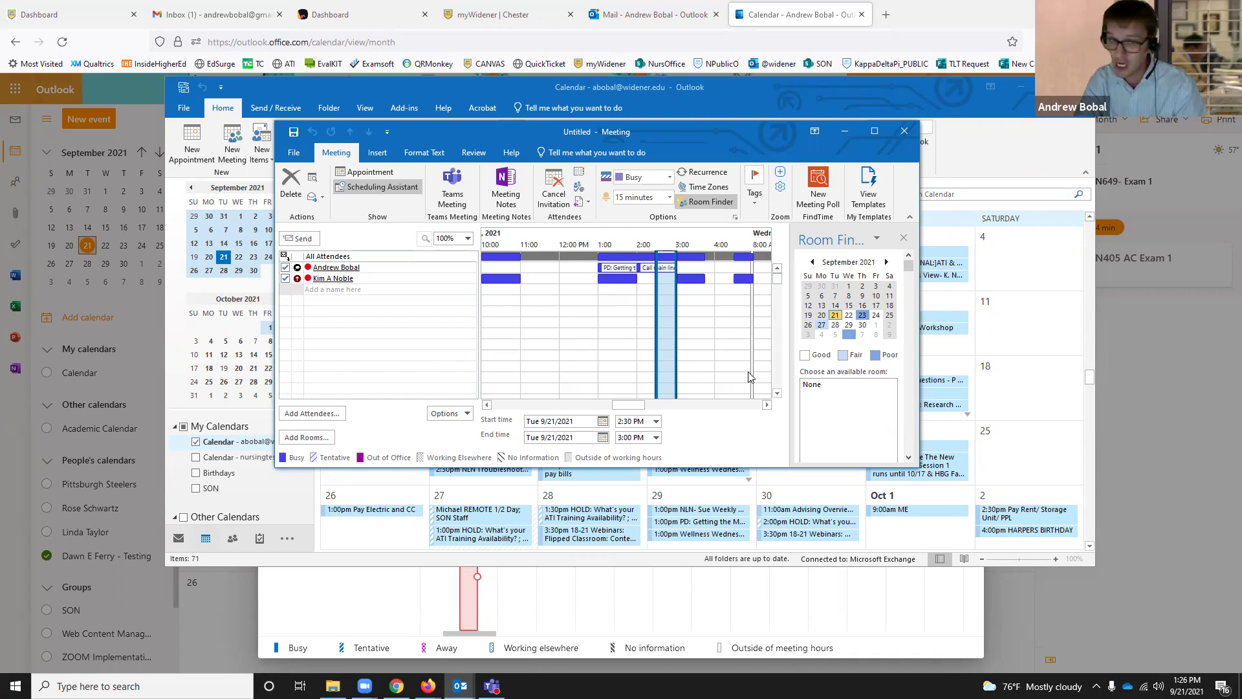
Close the meeting request without saving changes and move the desktop Outlook window aside to uncover the web calendar
{"action": "left_click", "coordinate": [904, 134]}
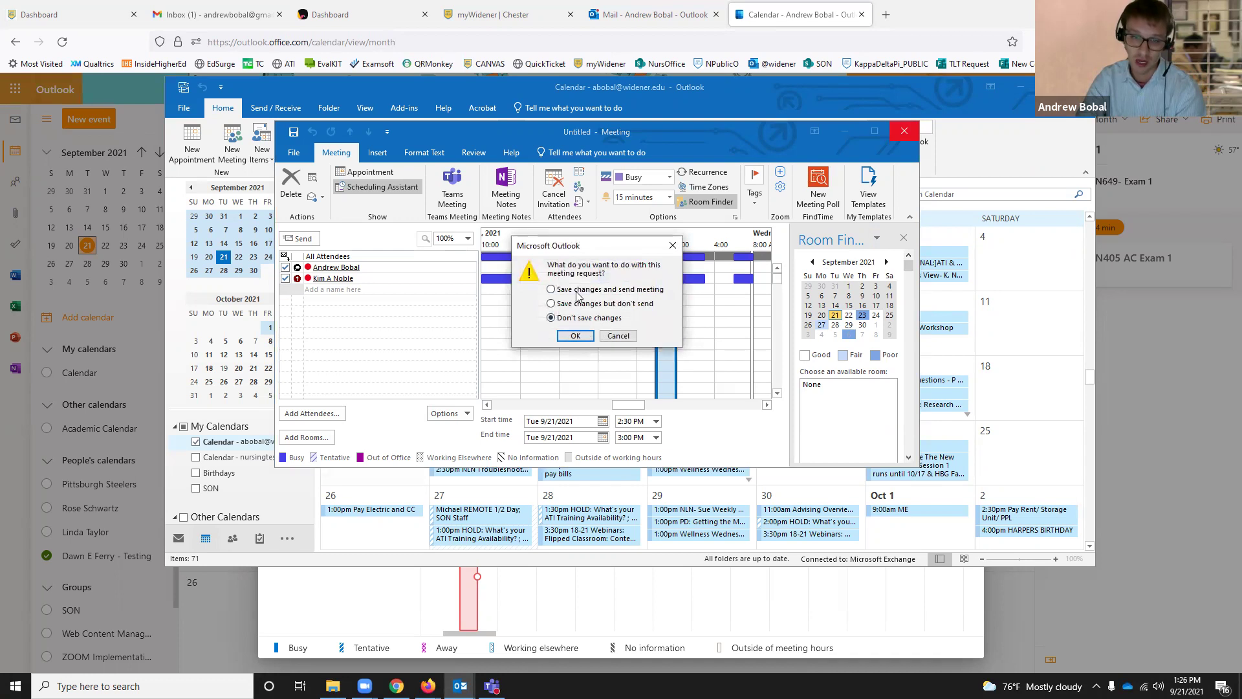
{"action": "left_click", "coordinate": [575, 336]}
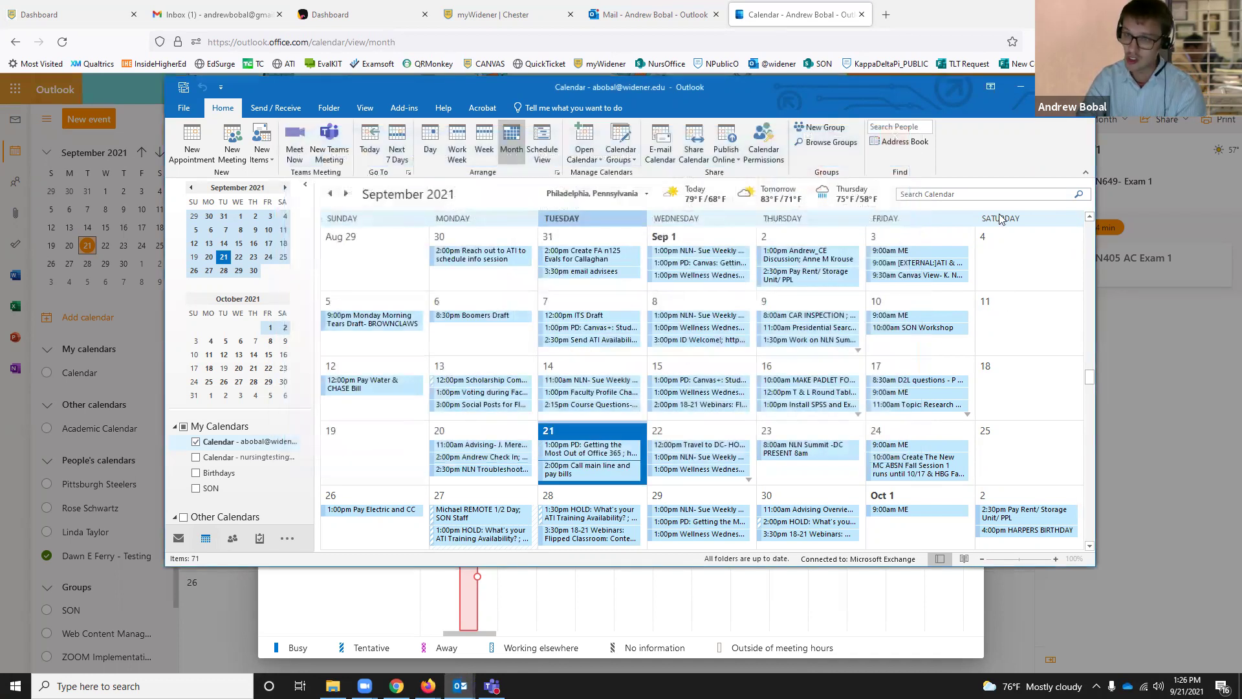
{"action": "left_click_drag", "start_coordinate": [882, 97], "coordinate": [1241, 97]}
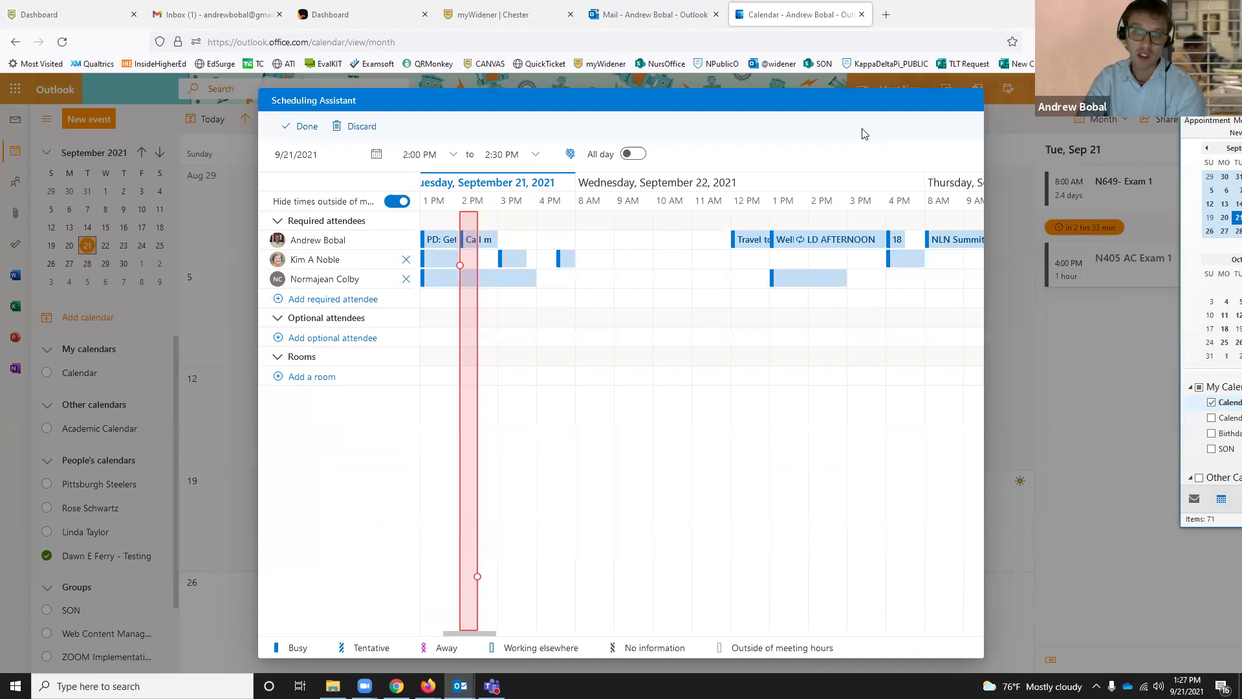
Leave the web Scheduling Assistant, apply the suggested Tue 9/21 4:00 PM - 4:30 PM slot and add the suggested Zoom link as location
{"action": "left_click", "coordinate": [523, 125]}
{"action": "left_click", "coordinate": [306, 129]}
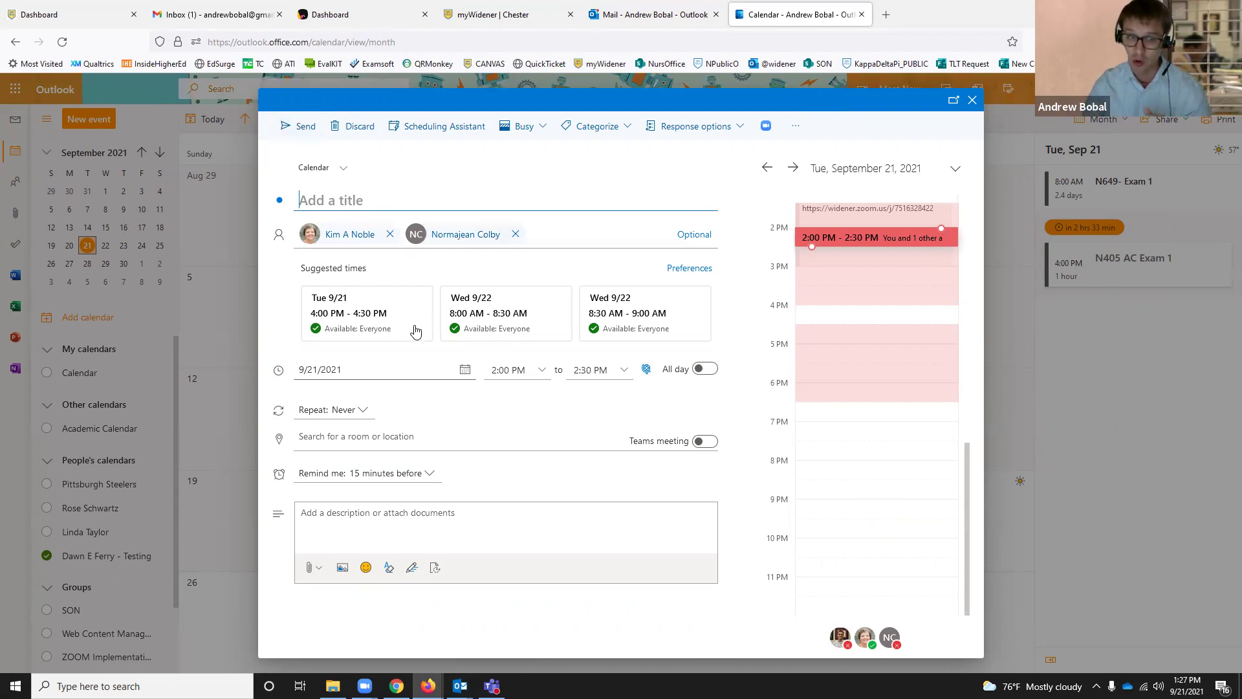
{"action": "left_click", "coordinate": [371, 324]}
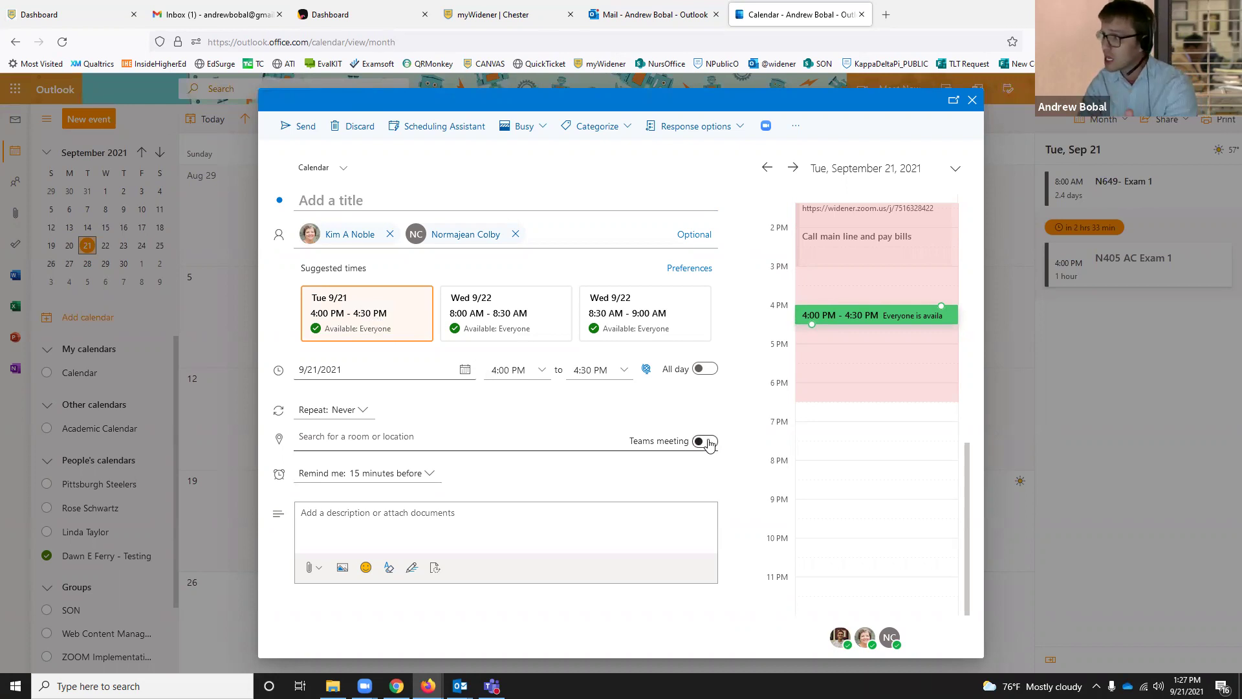
{"action": "left_click", "coordinate": [329, 440]}
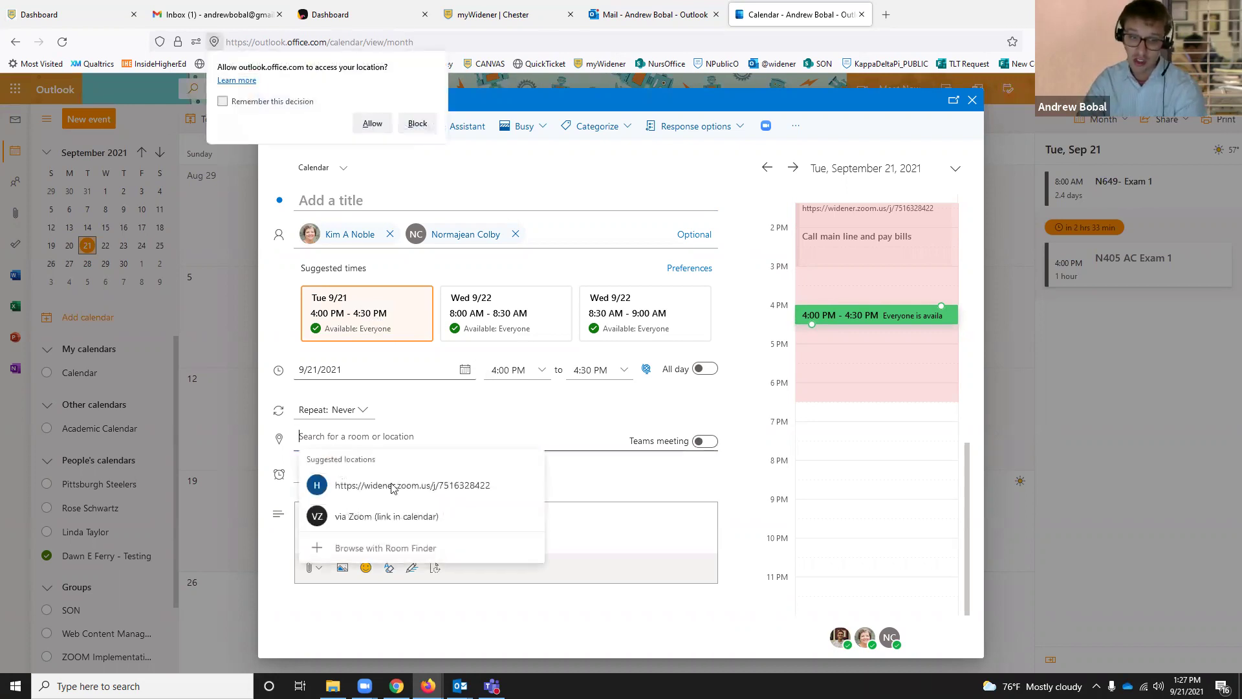
{"action": "left_click", "coordinate": [463, 487]}
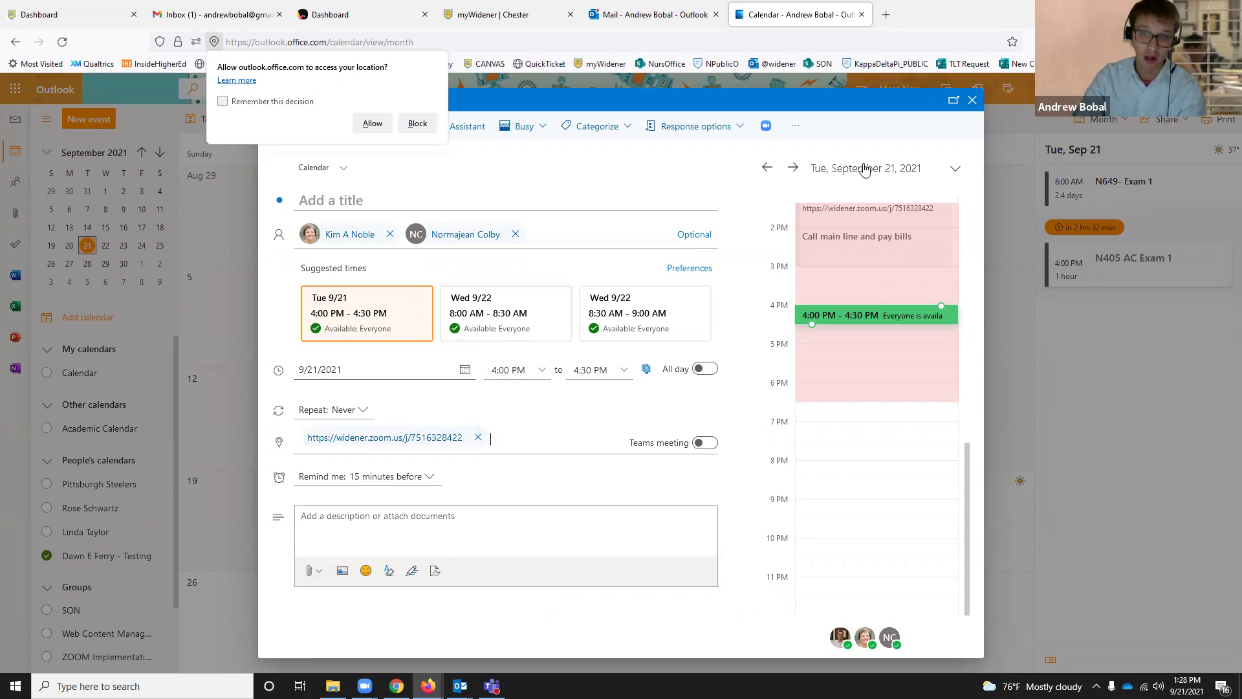
Discard the event draft and allow outlook.office.com to access the location
{"action": "left_click", "coordinate": [970, 101]}
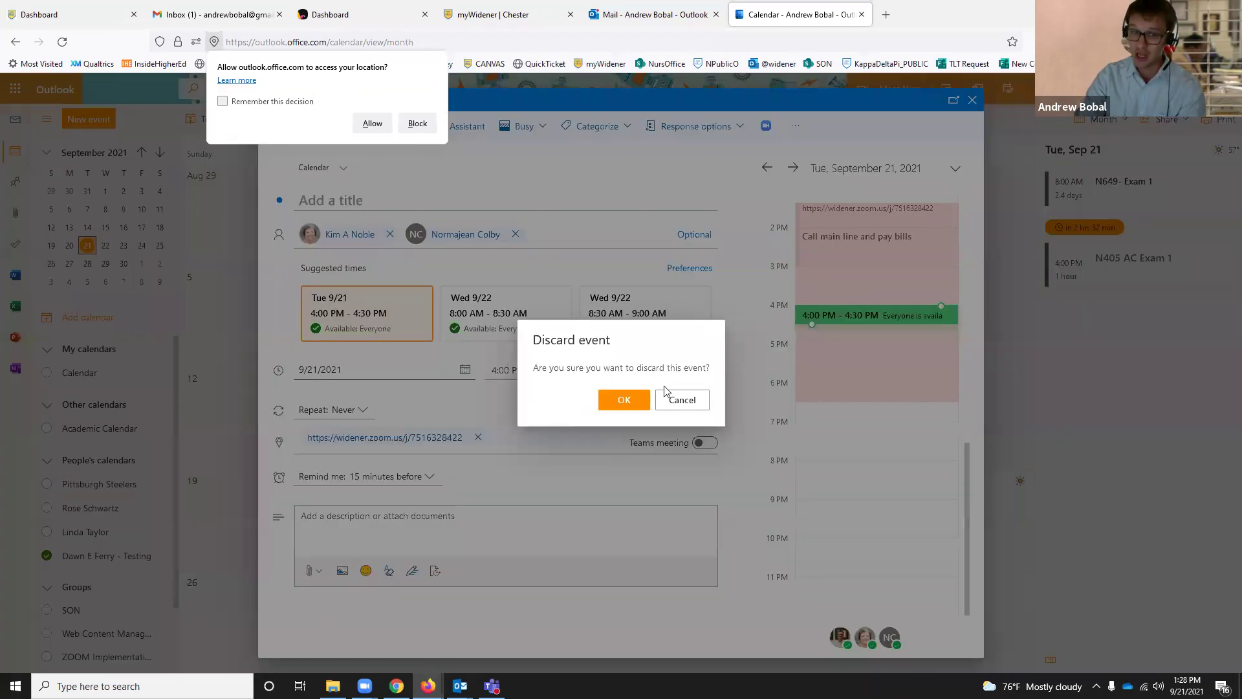
{"action": "left_click", "coordinate": [625, 400]}
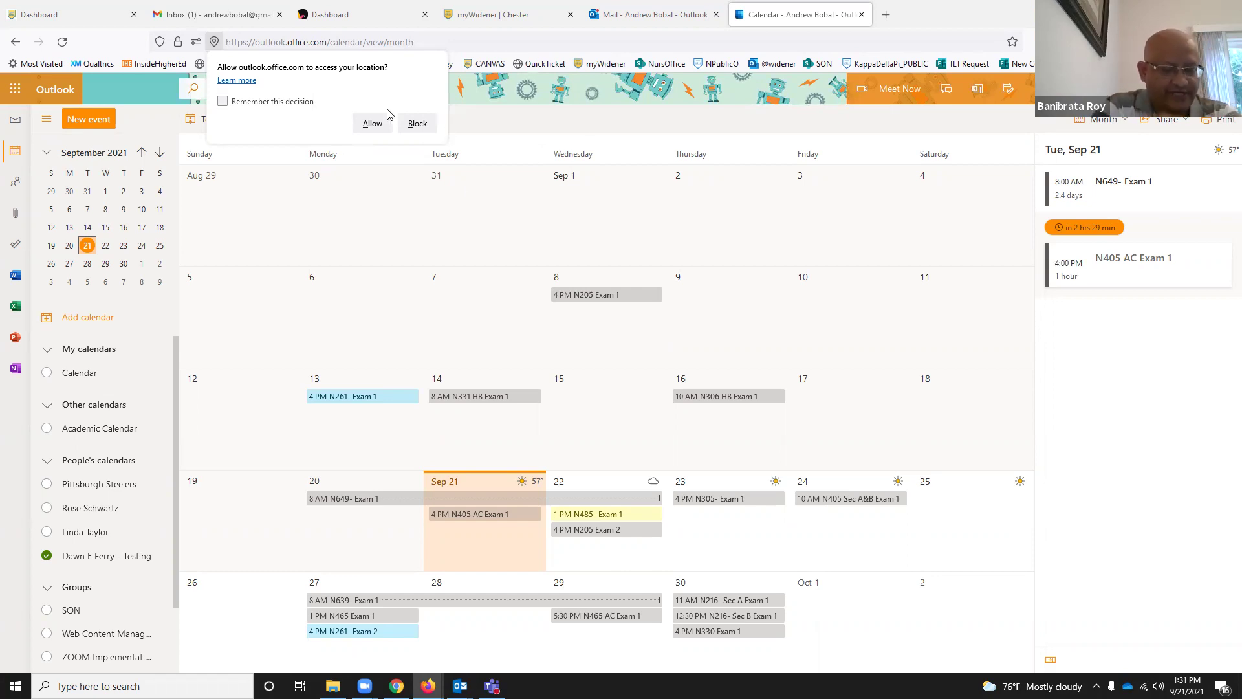
{"action": "left_click", "coordinate": [373, 124]}
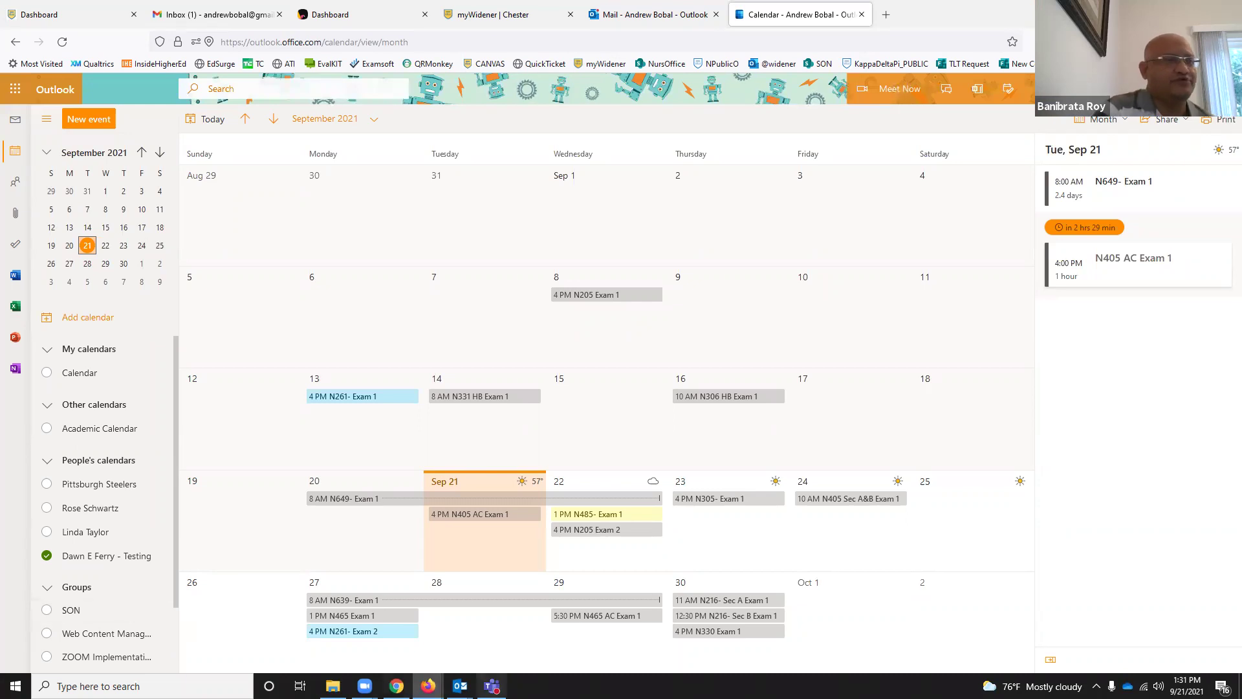
{"action": "mouse_move", "coordinate": [492, 685]}
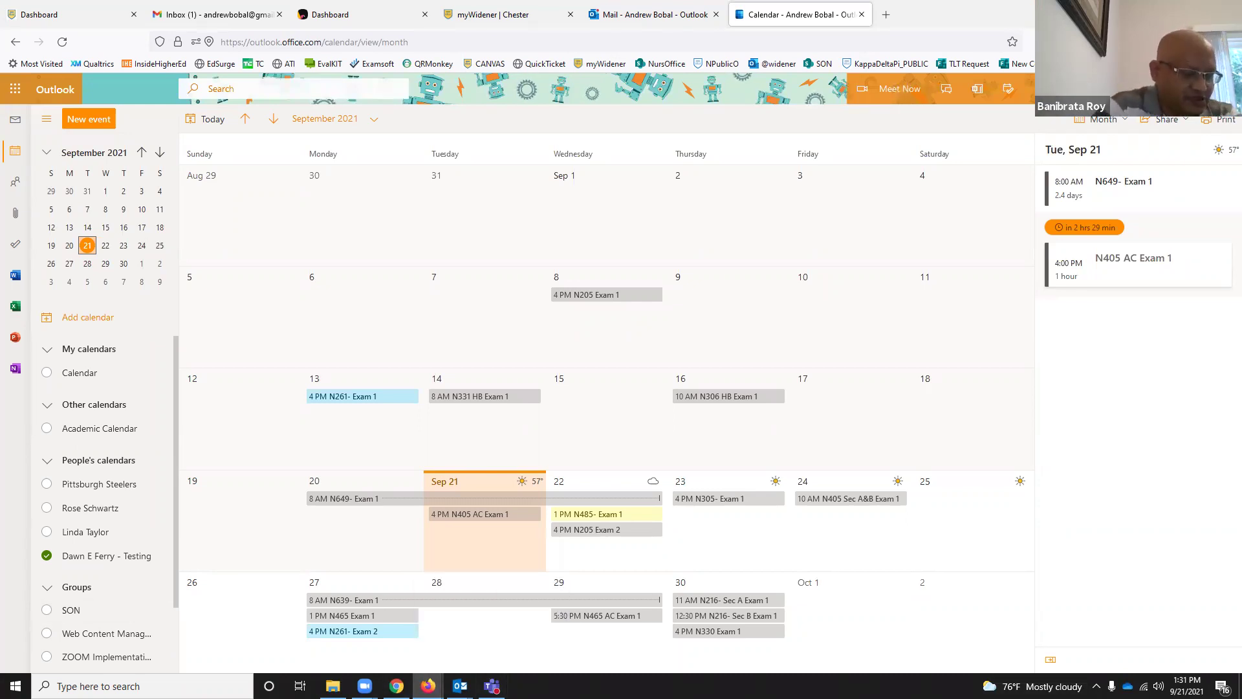
{"action": "left_click", "coordinate": [1096, 685]}
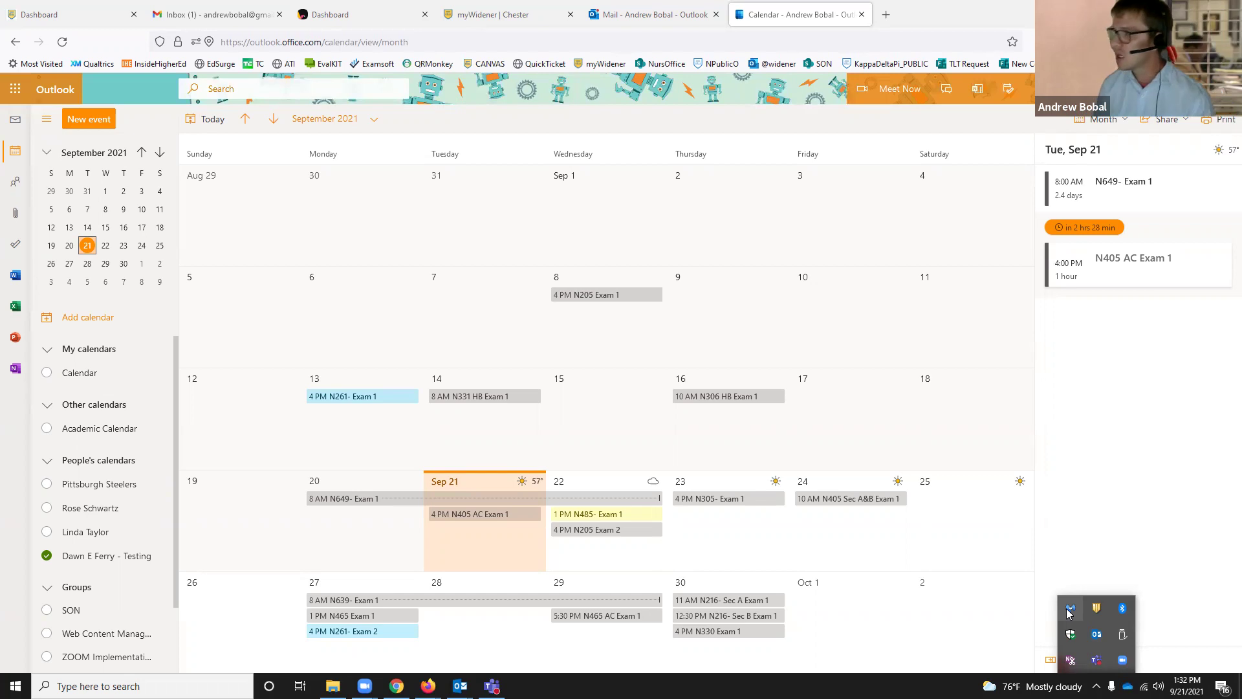
Search the myWidener portal for "discounts"
{"action": "left_click", "coordinate": [505, 14]}
{"action": "double_click", "coordinate": [495, 141]}
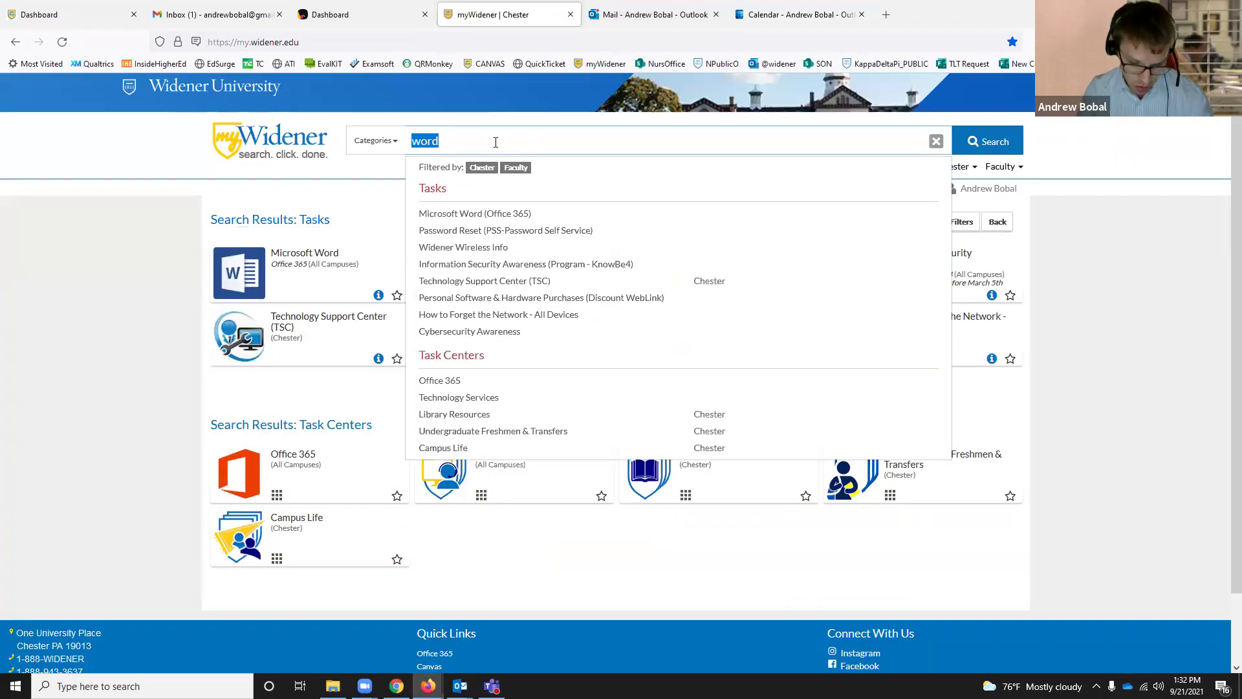
{"action": "type", "text": "di"}
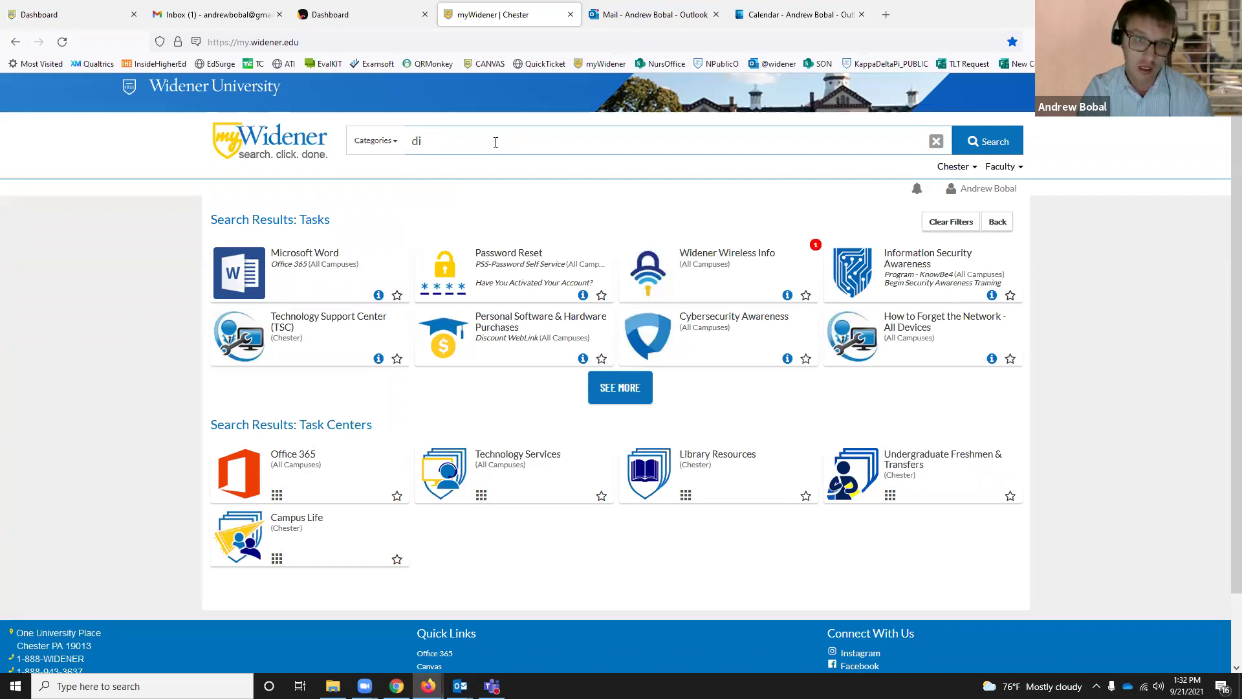
{"action": "type", "text": "scounts"}
{"action": "key", "text": "Return"}
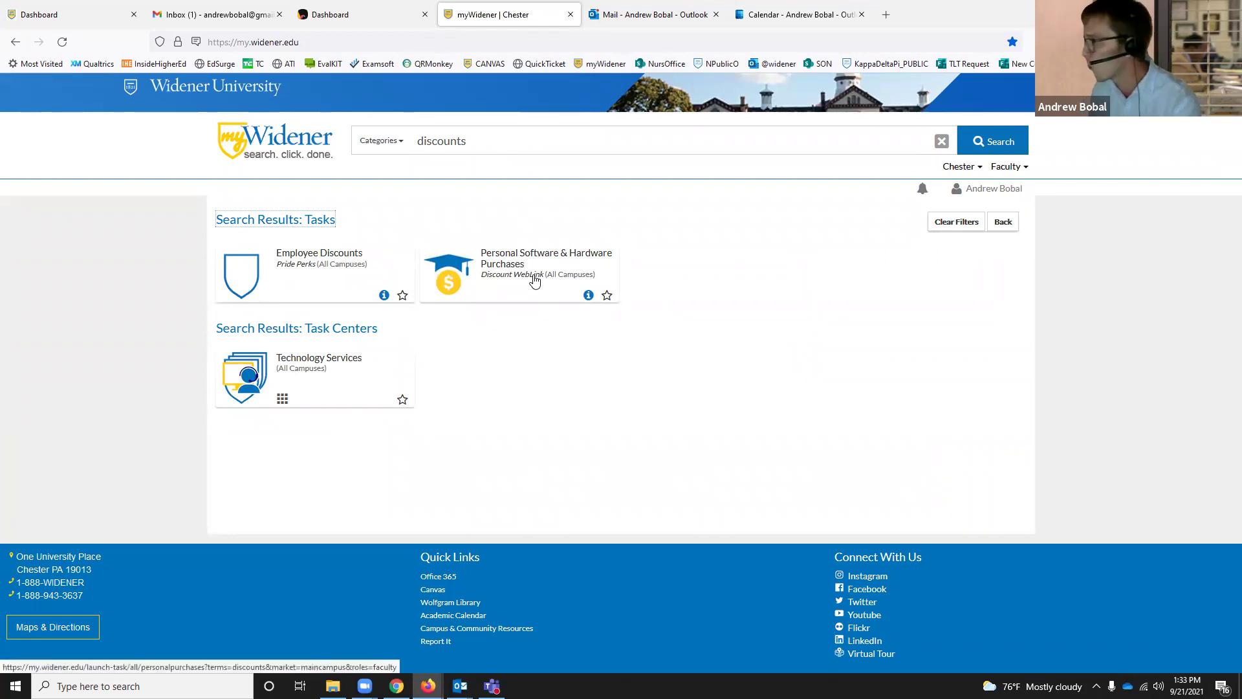
Open the JourneyEd discount site through Personal Software & Hardware Purchases, and return to the webmail inbox
{"action": "left_click", "coordinate": [535, 280]}
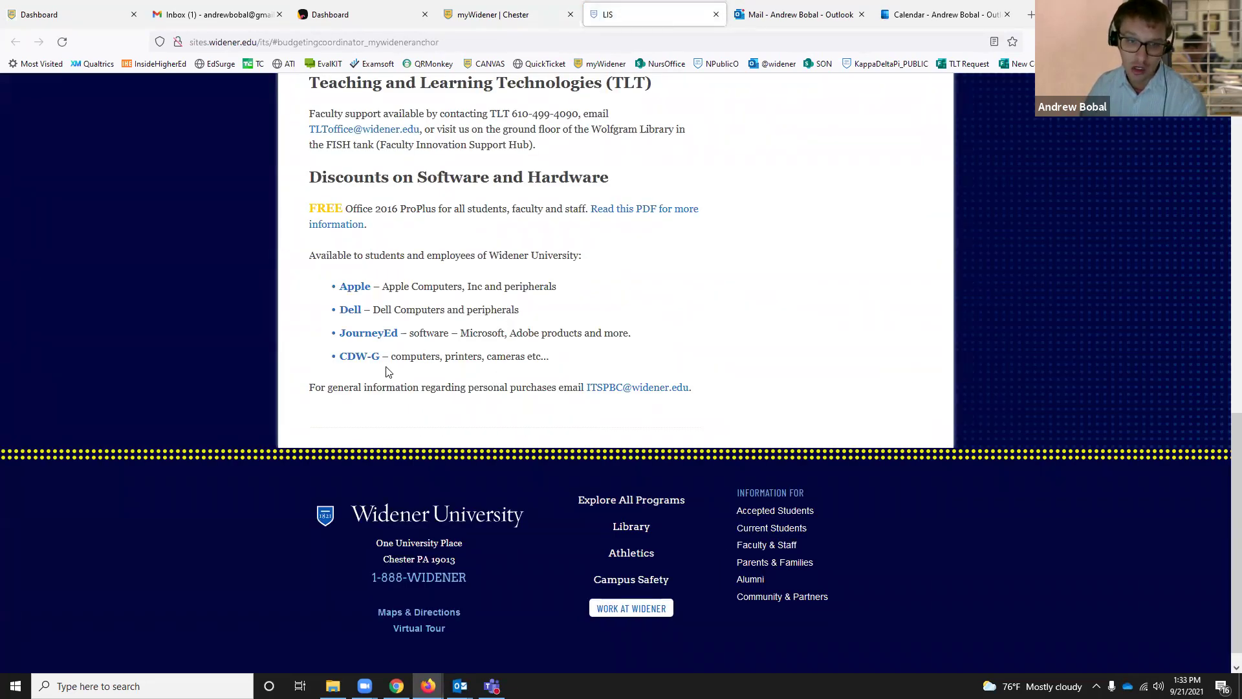
{"action": "left_click", "coordinate": [383, 333]}
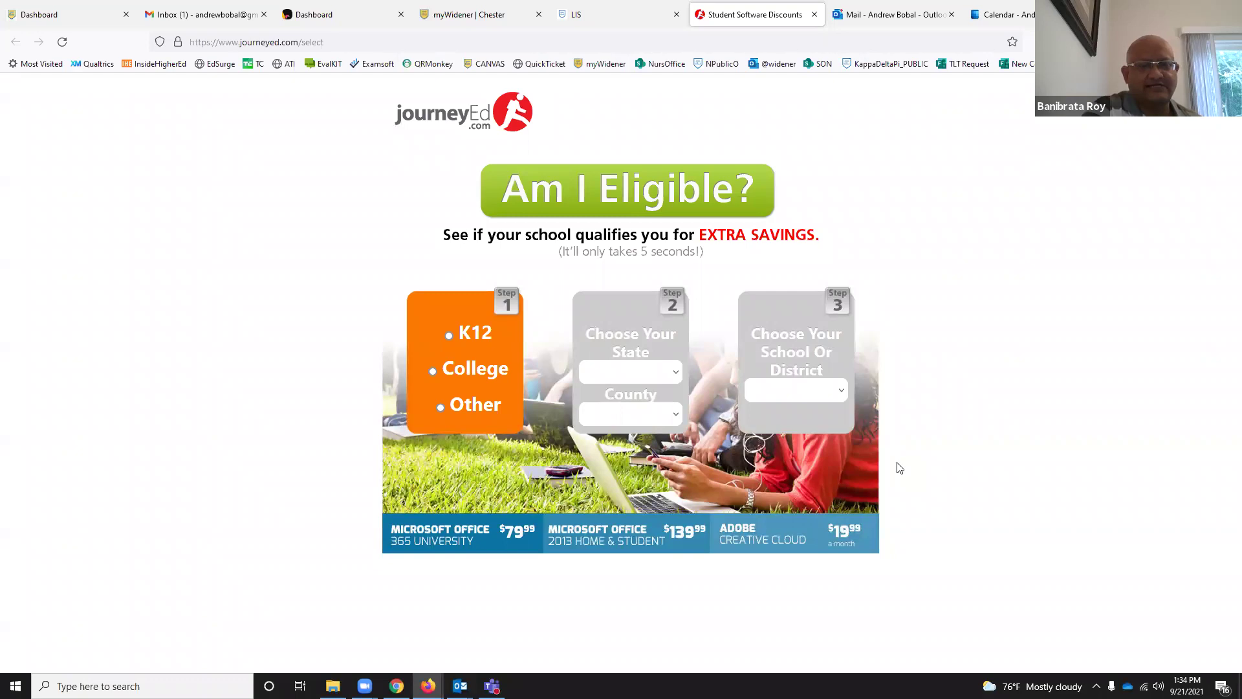
{"action": "left_click", "coordinate": [903, 15]}
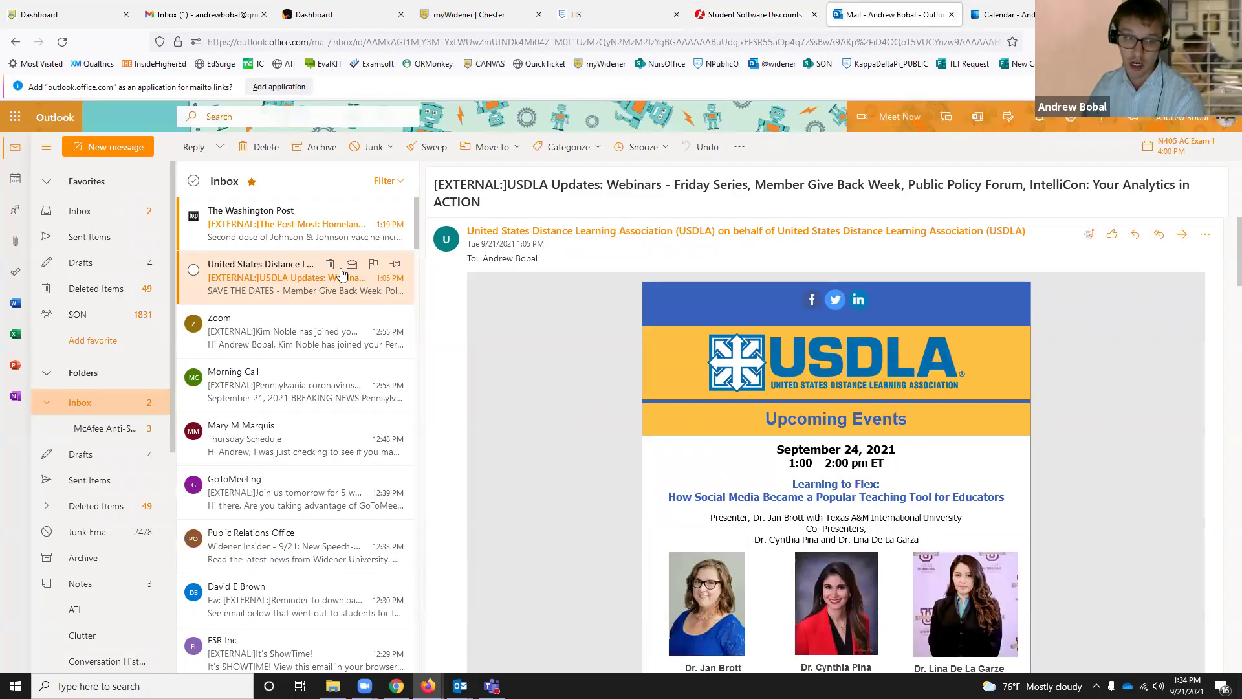
Open the newest sent reply, "RE: Elective confusion", from Sent Items and examine its message thread and signature
{"action": "left_click", "coordinate": [84, 238]}
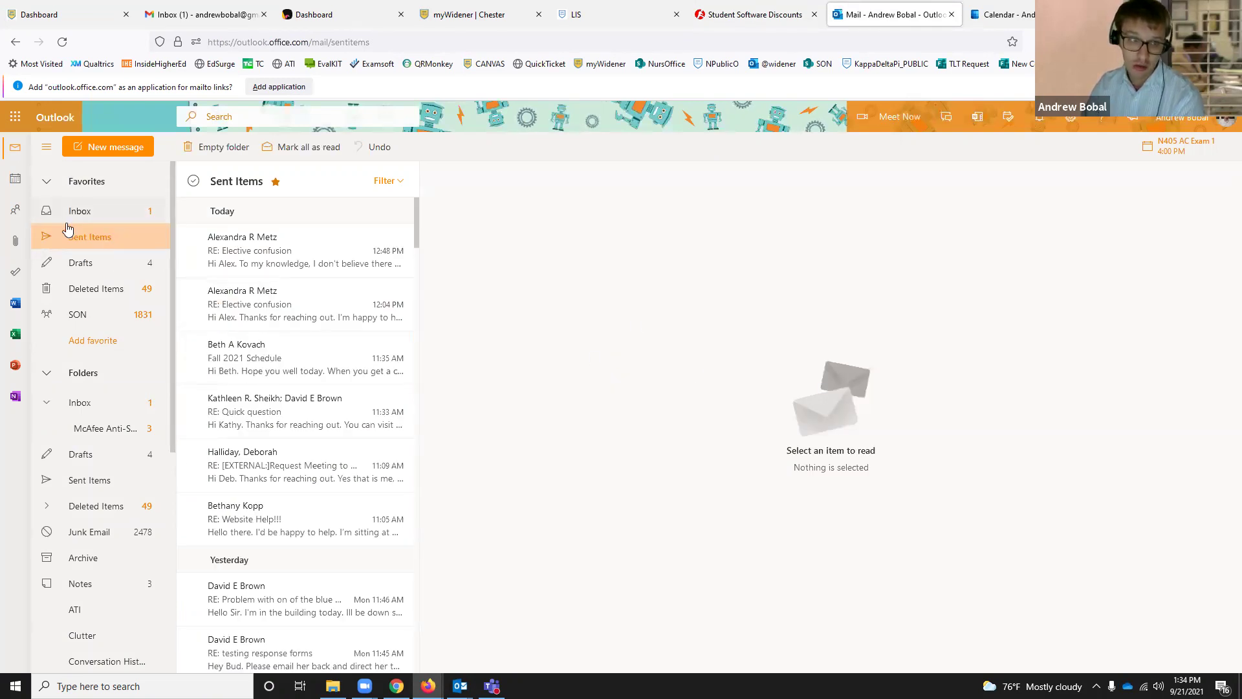
{"action": "left_click", "coordinate": [313, 237]}
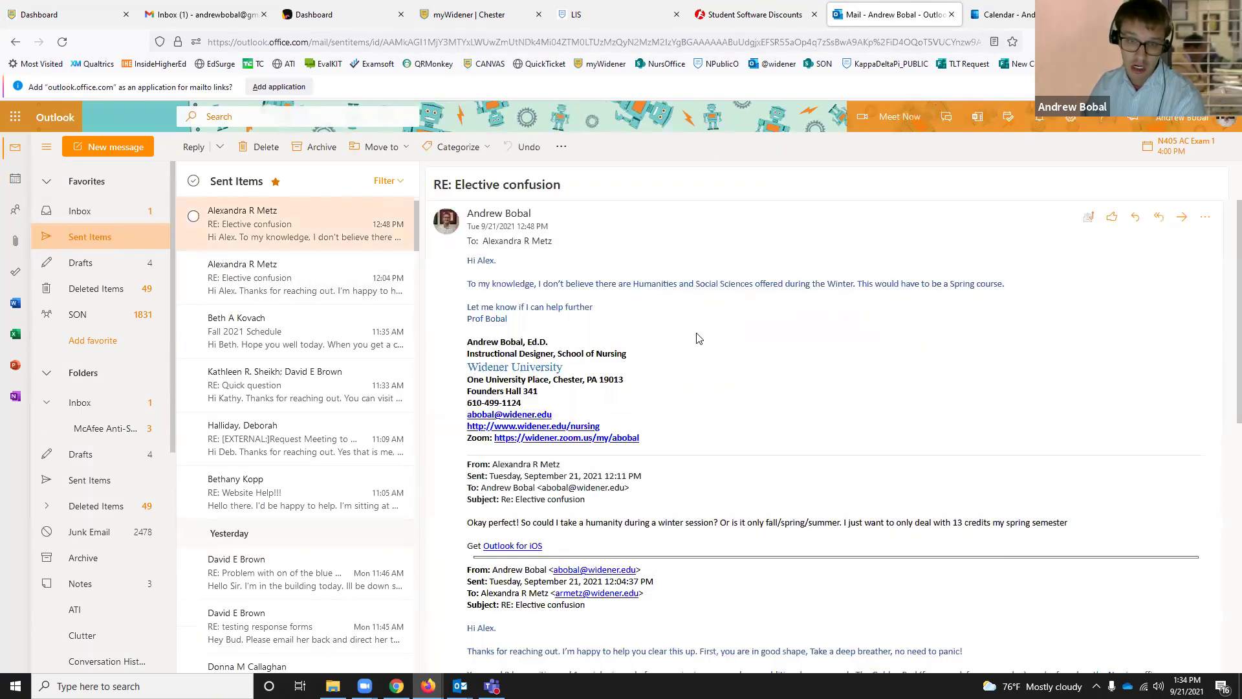
{"action": "scroll", "coordinate": [698, 338], "scroll_direction": "down", "scroll_amount": 5}
{"action": "scroll", "coordinate": [699, 338], "scroll_direction": "up", "scroll_amount": 5}
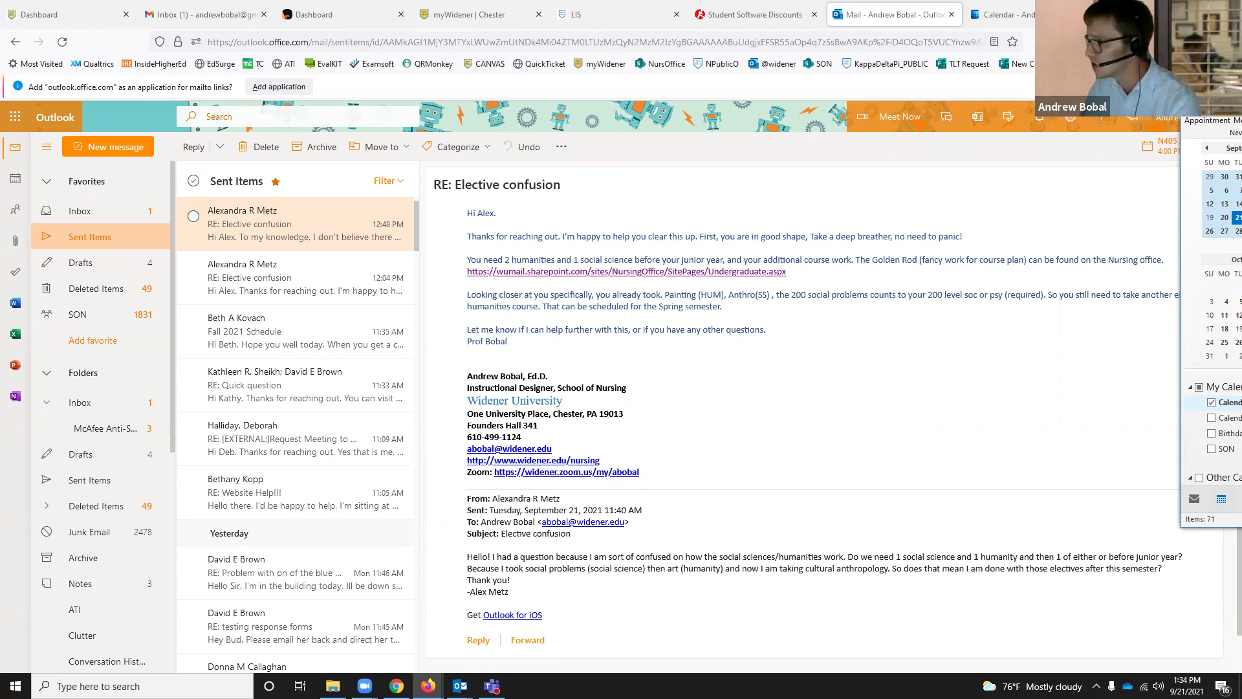
{"action": "left_click", "coordinate": [1134, 259]}
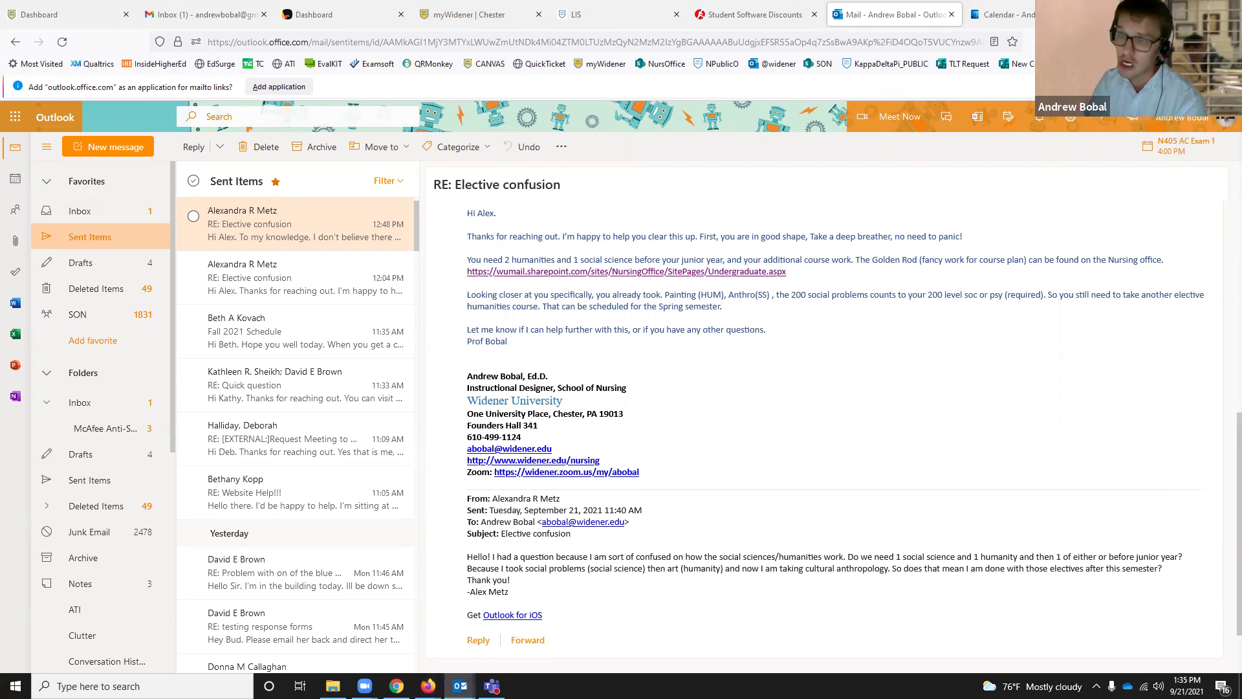
Open the full web Outlook settings and show the email signature options under Mail, Compose and reply
{"action": "left_click", "coordinate": [1071, 119]}
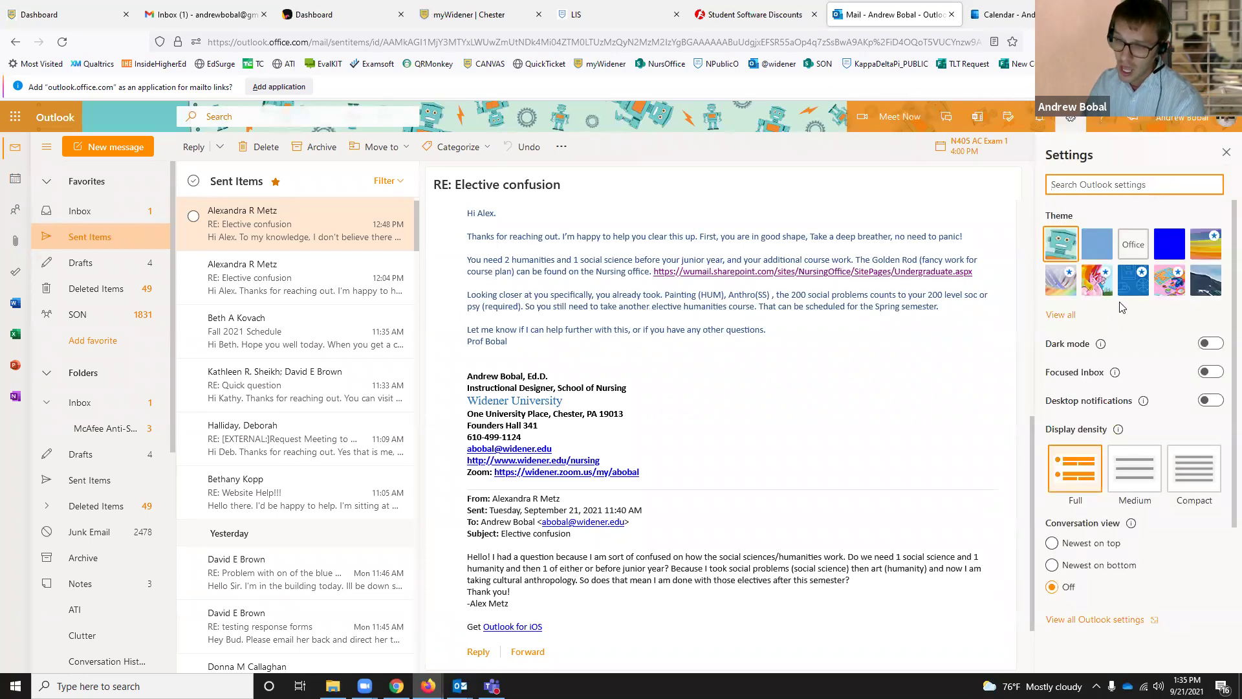
{"action": "scroll", "coordinate": [1125, 453], "scroll_direction": "down", "scroll_amount": 2}
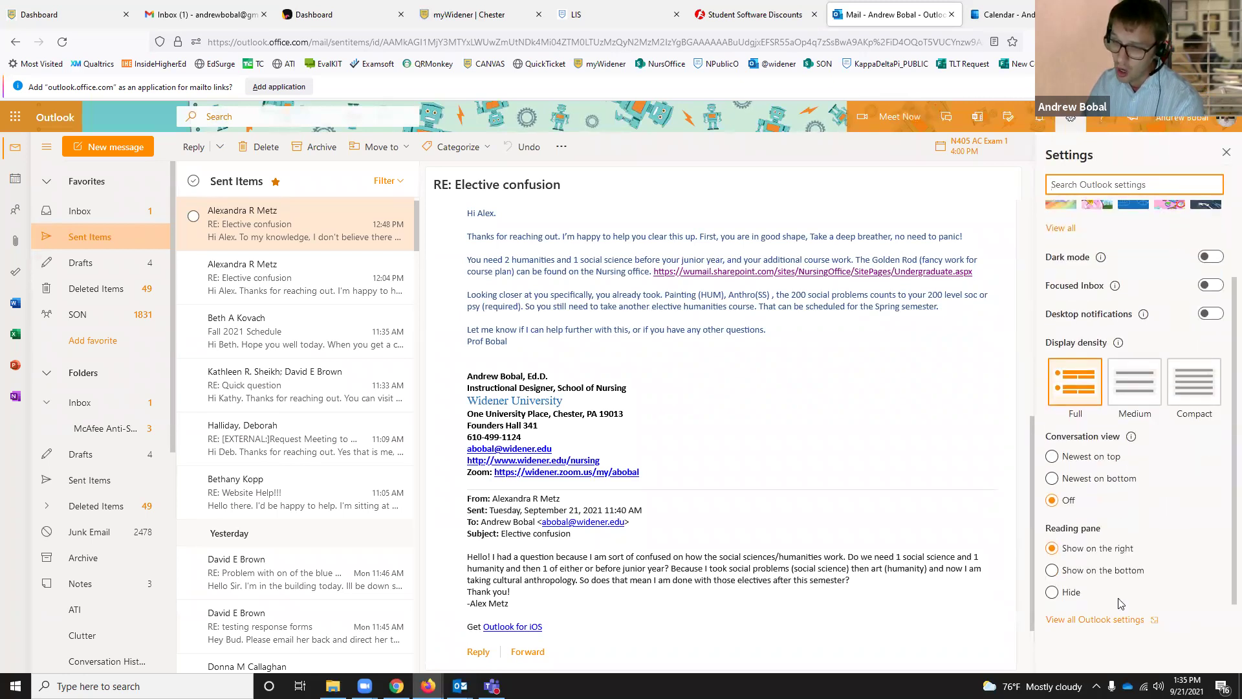
{"action": "left_click", "coordinate": [1119, 601]}
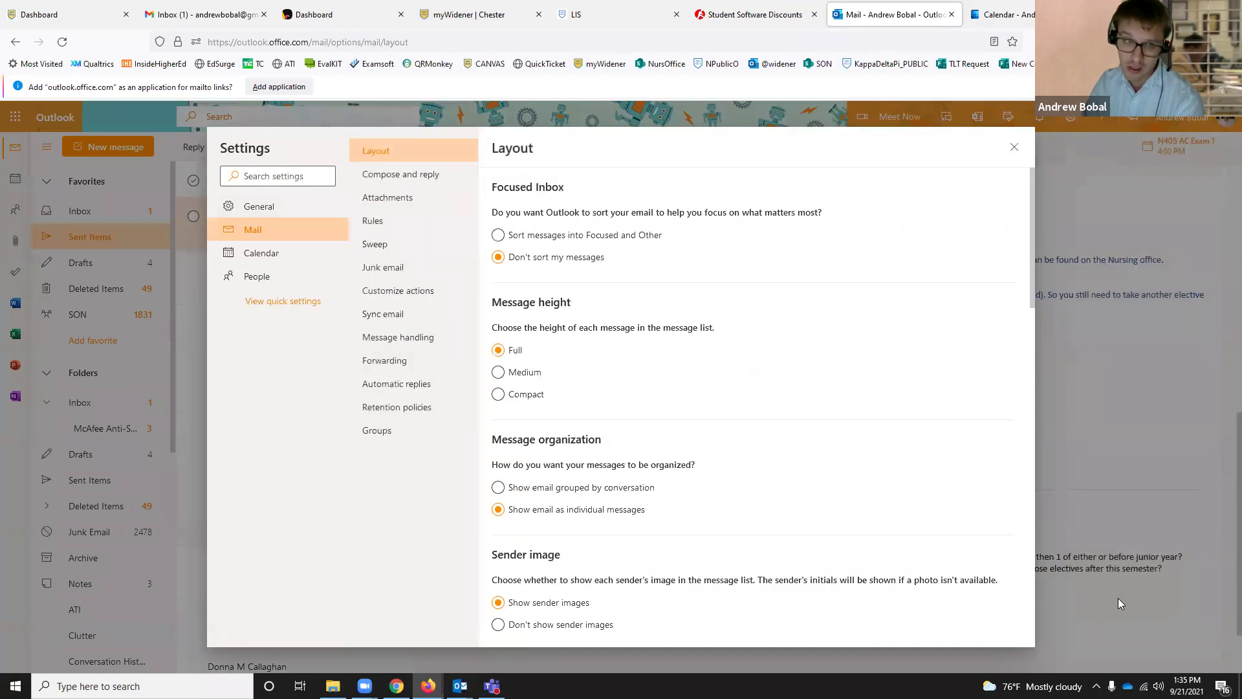
{"action": "left_click", "coordinate": [409, 178]}
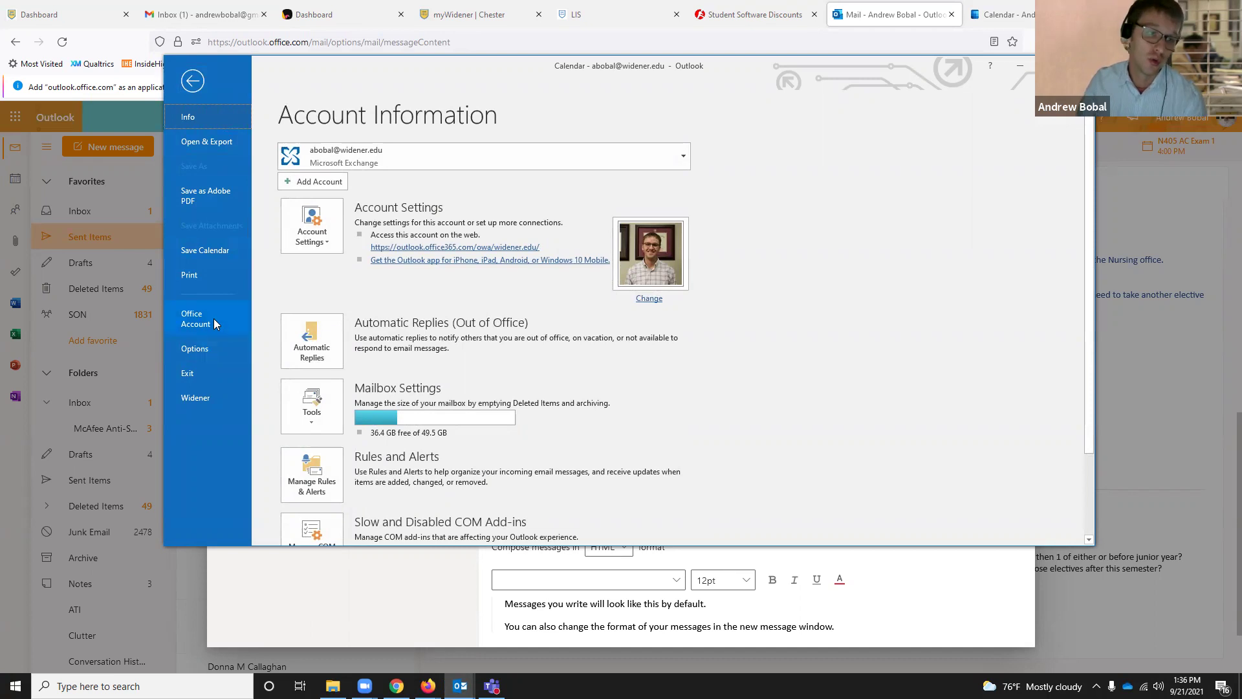
Show where signatures are managed in the Mail section of desktop Outlook's options, and close the options without changes
{"action": "left_click", "coordinate": [212, 347]}
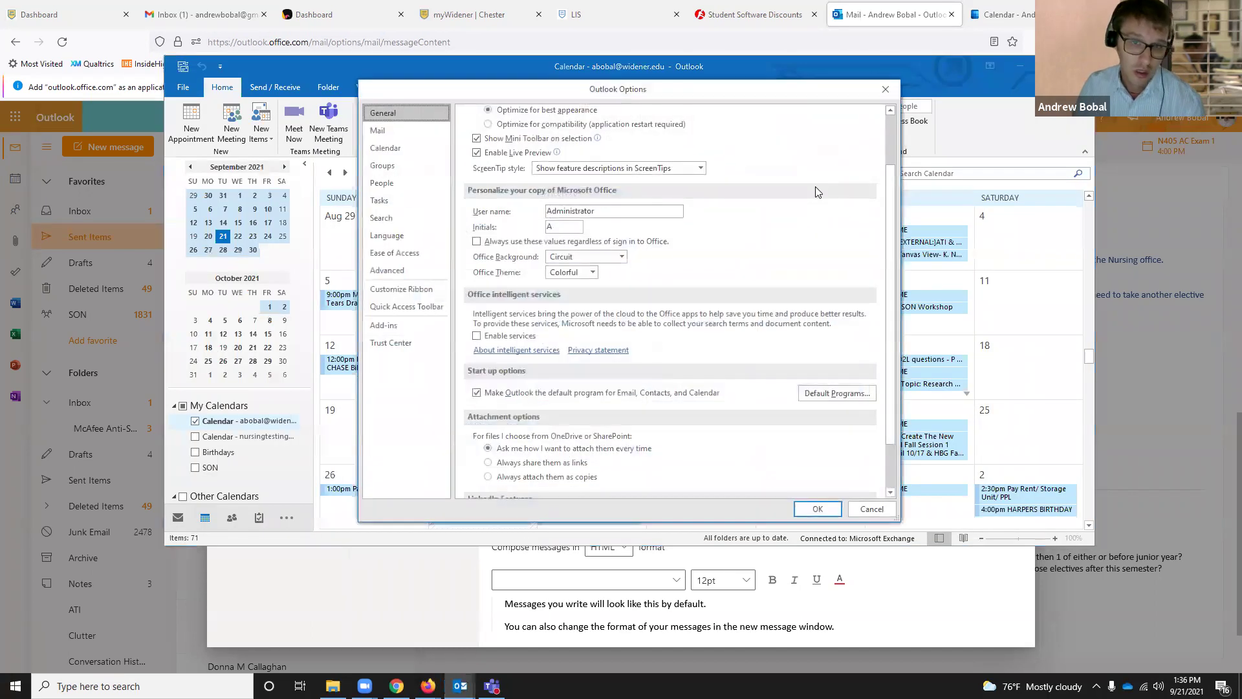
{"action": "scroll", "coordinate": [708, 163], "scroll_direction": "up", "scroll_amount": 2}
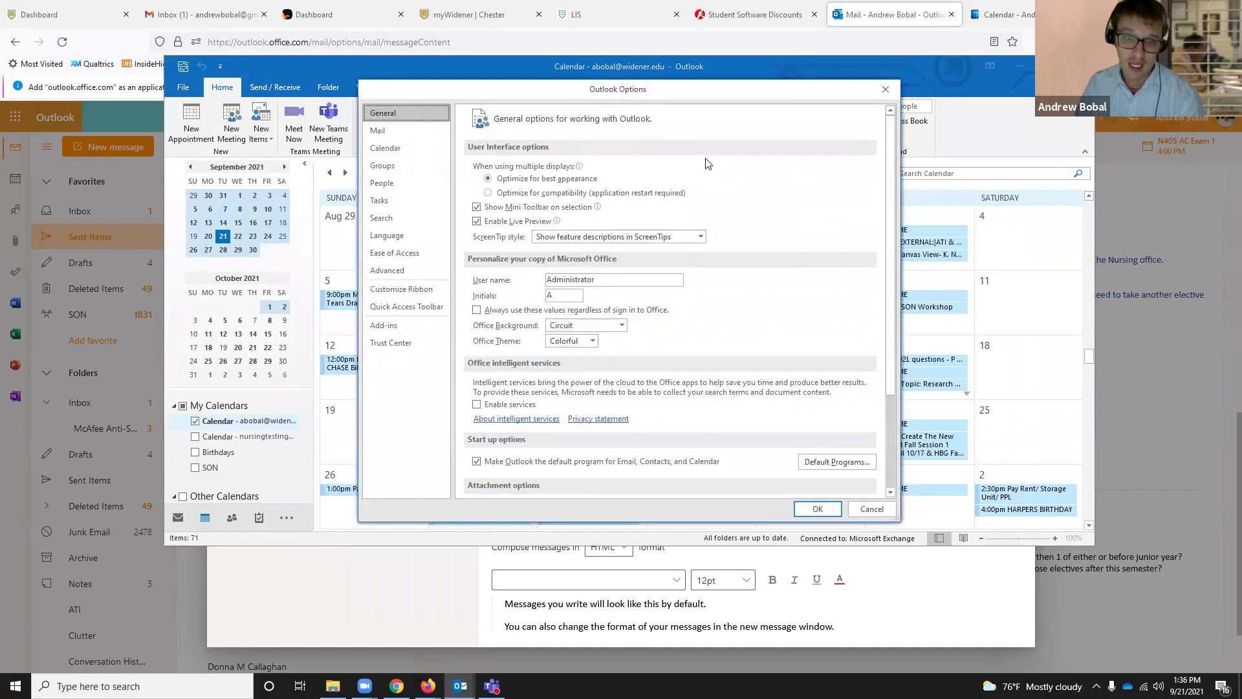
{"action": "left_click", "coordinate": [374, 131]}
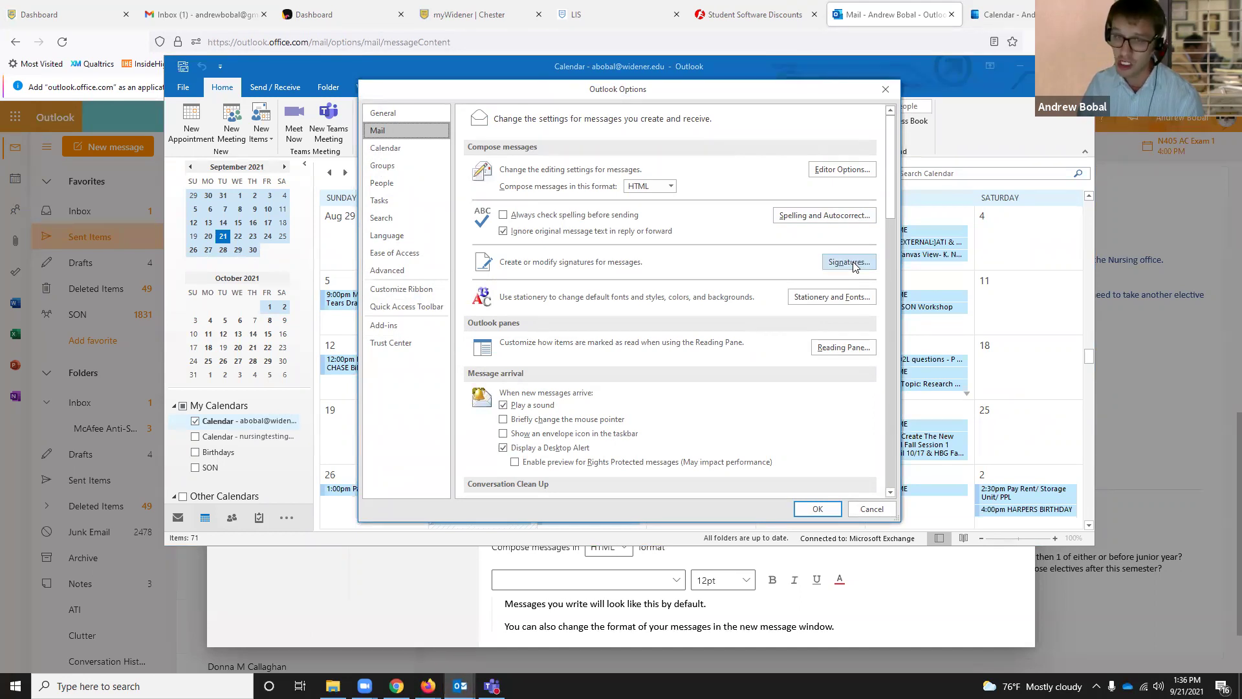
{"action": "left_click", "coordinate": [893, 90]}
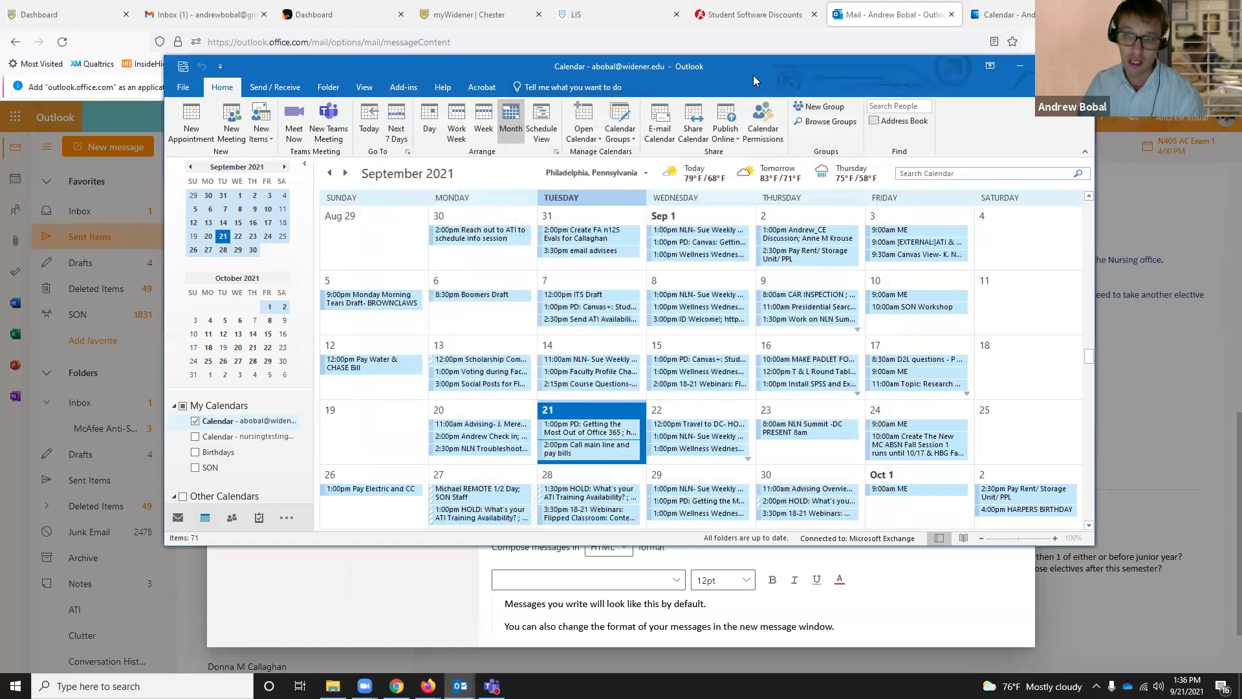
Revisit the desktop Outlook options, close them, and return to the web mailbox to leave its signature settings
{"action": "left_click", "coordinate": [184, 86]}
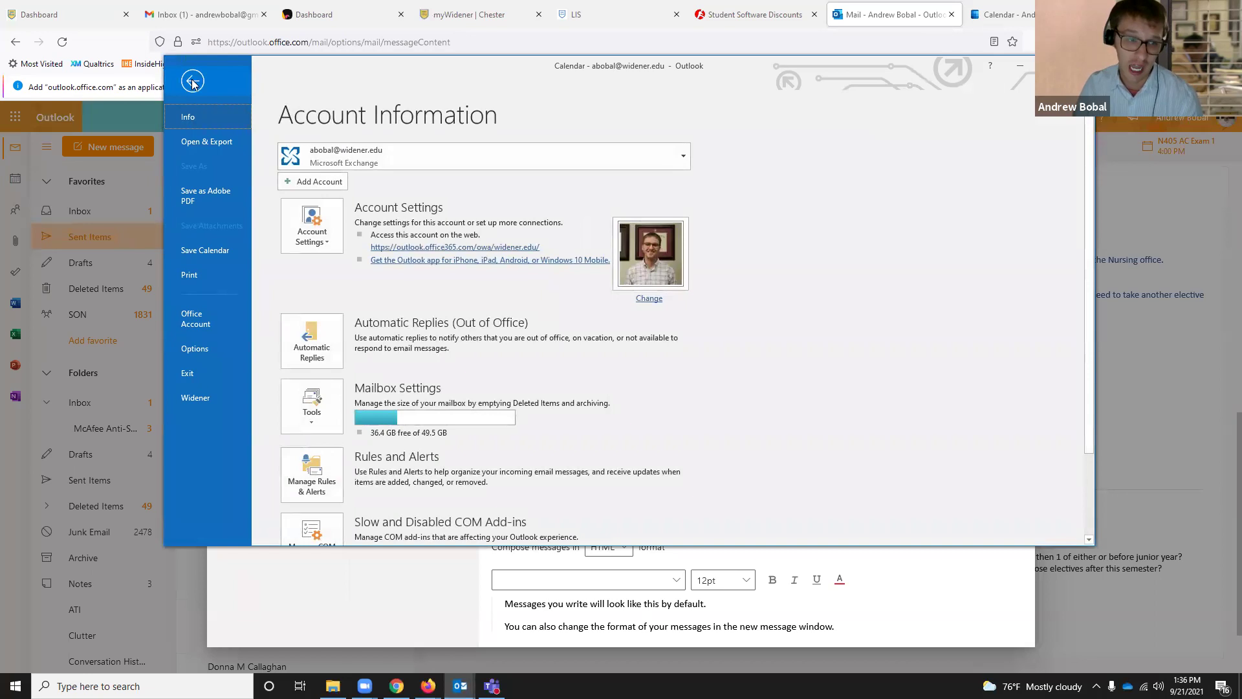
{"action": "left_click", "coordinate": [218, 350]}
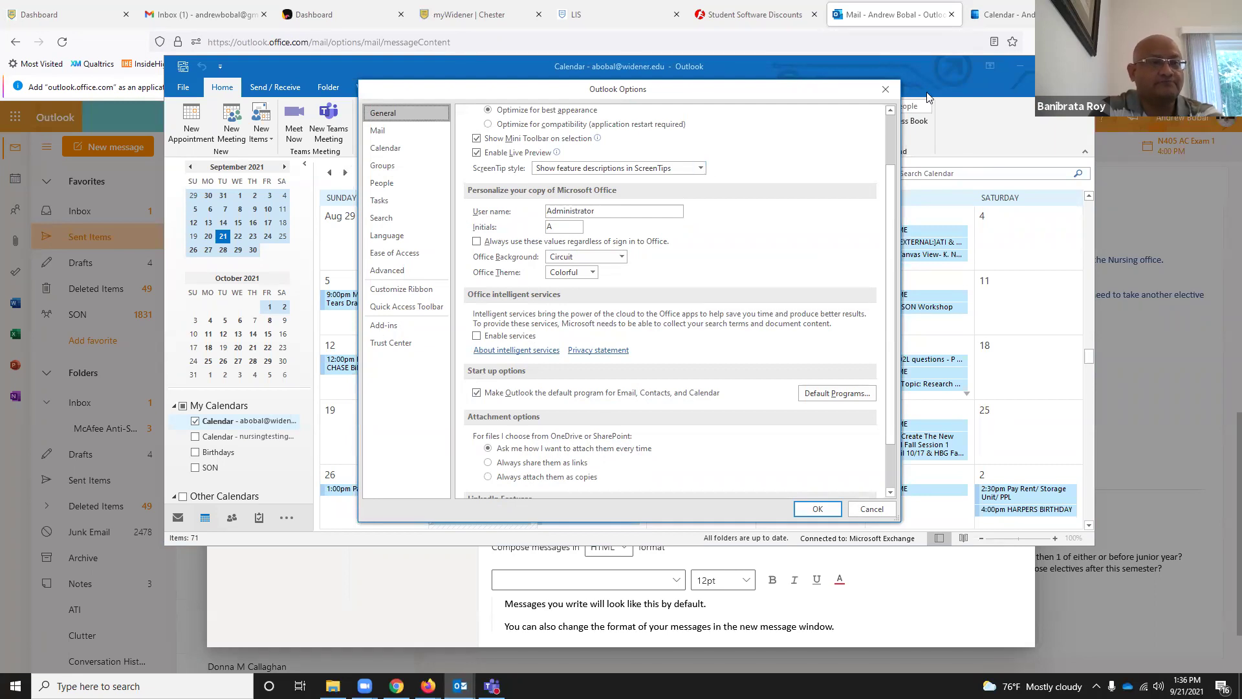
{"action": "left_click", "coordinate": [886, 89]}
{"action": "key", "text": "alt+Tab"}
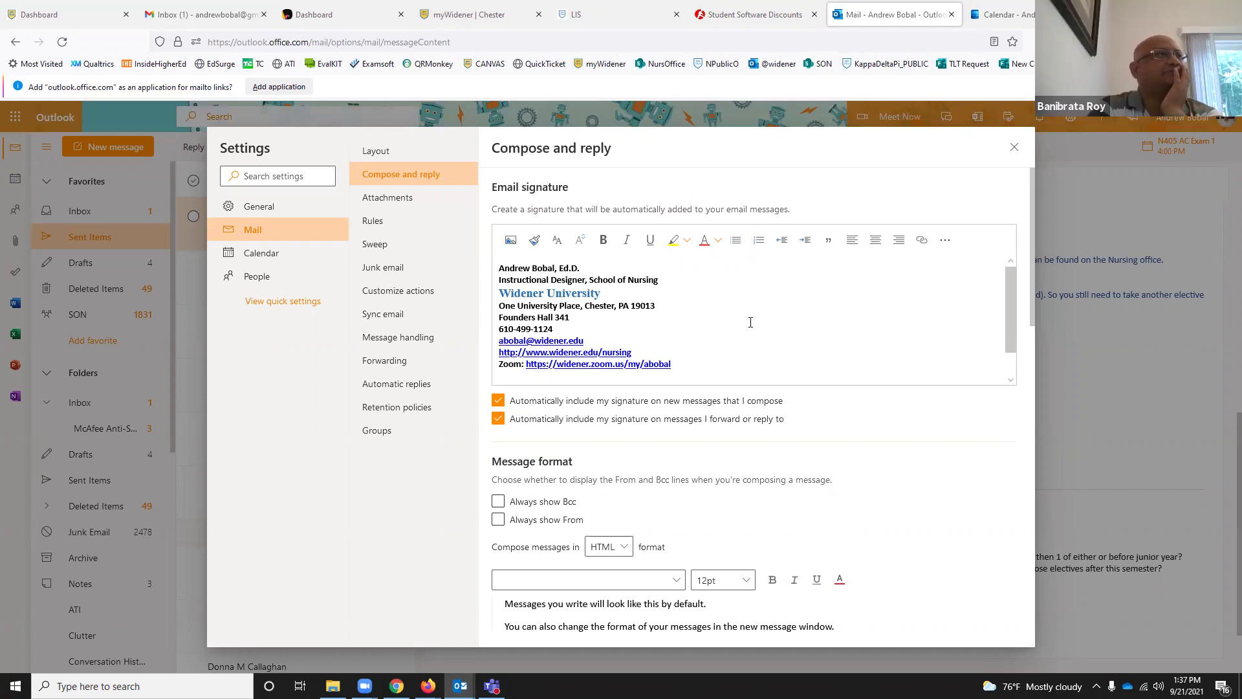
{"action": "left_click", "coordinate": [1014, 147]}
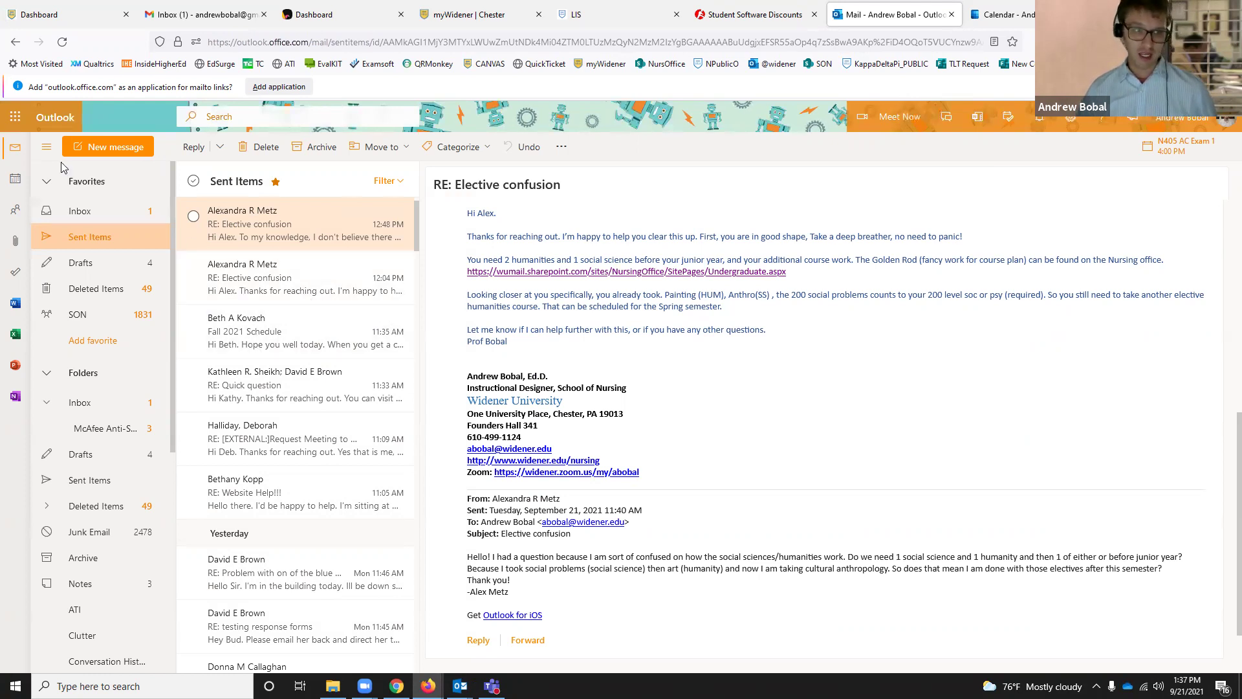
Browse the complete list of Office 365 apps and open Word on the web
{"action": "left_click", "coordinate": [15, 118]}
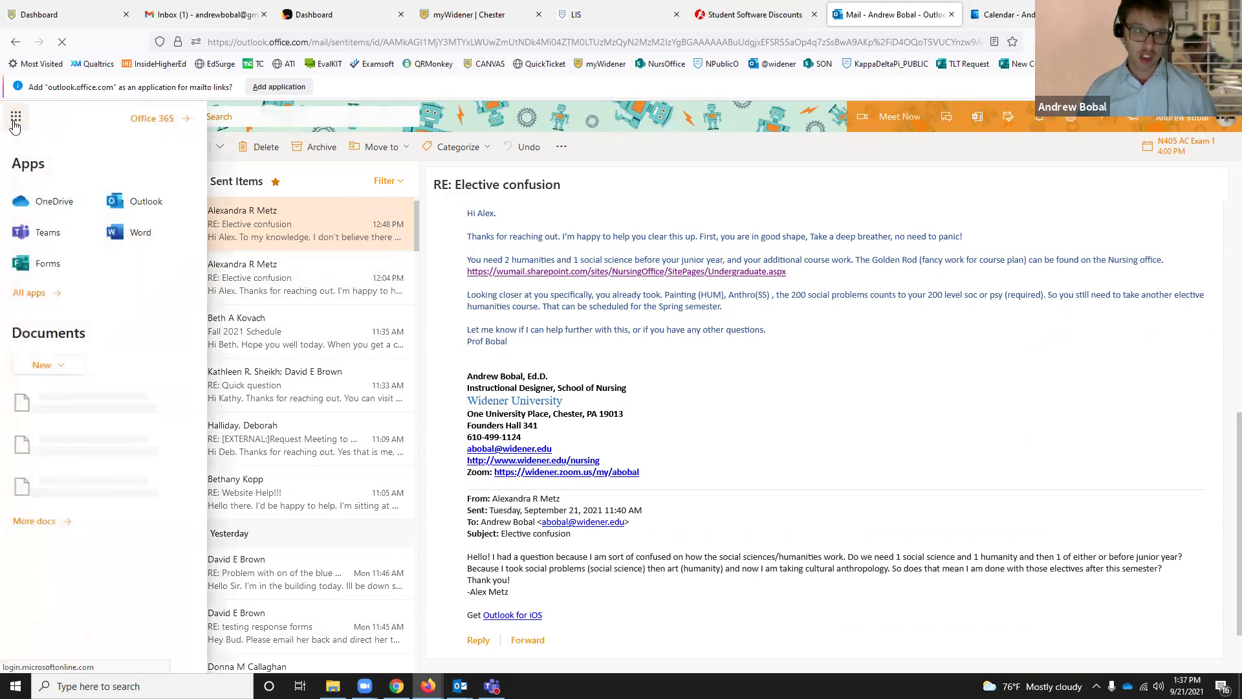
{"action": "left_click", "coordinate": [39, 299]}
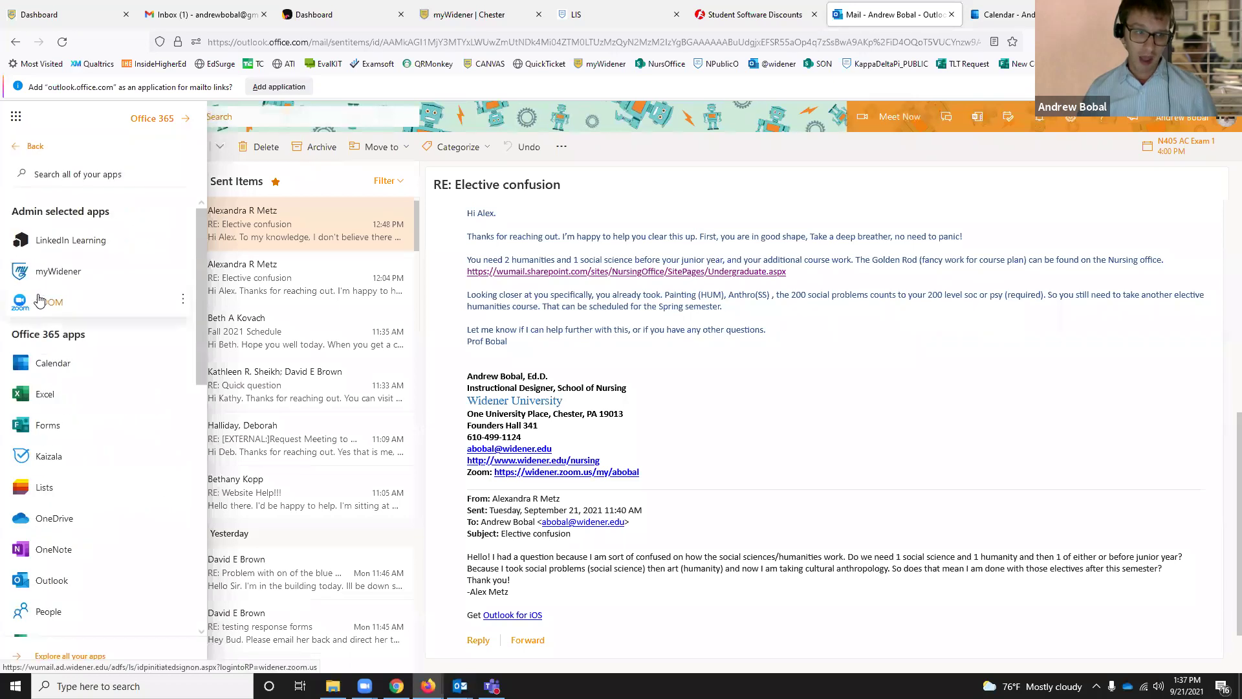
{"action": "scroll", "coordinate": [78, 401], "scroll_direction": "down", "scroll_amount": 2}
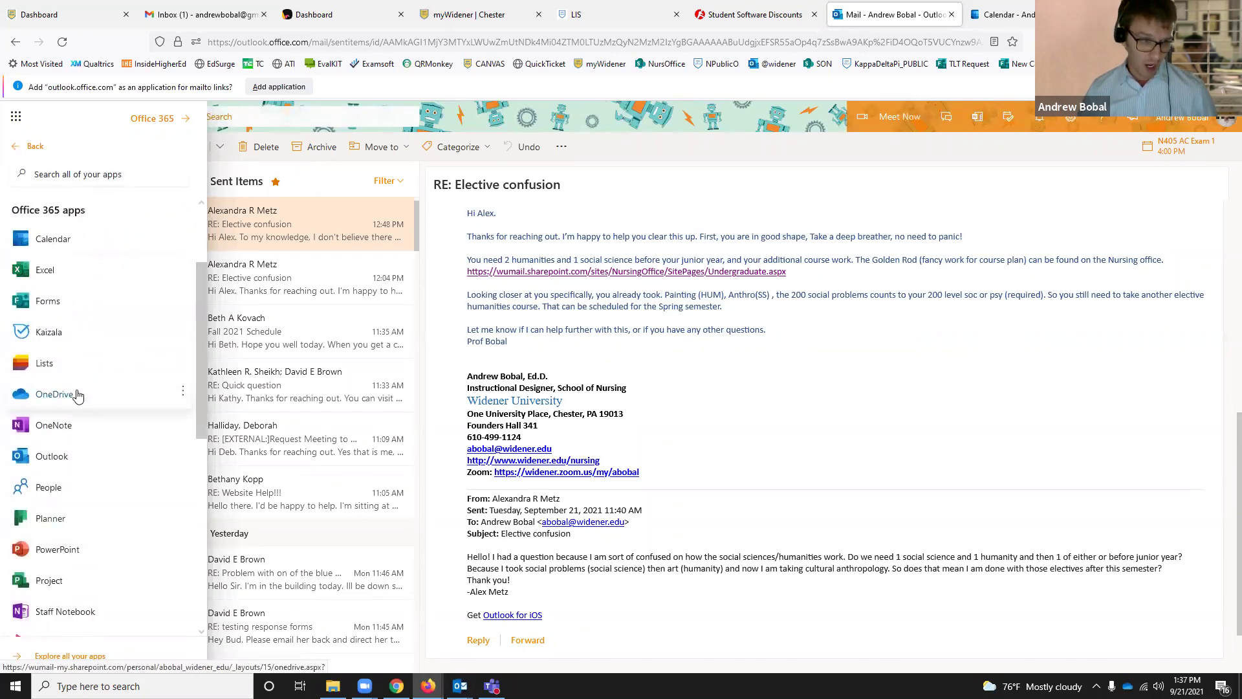
{"action": "scroll", "coordinate": [76, 439], "scroll_direction": "down", "scroll_amount": 2}
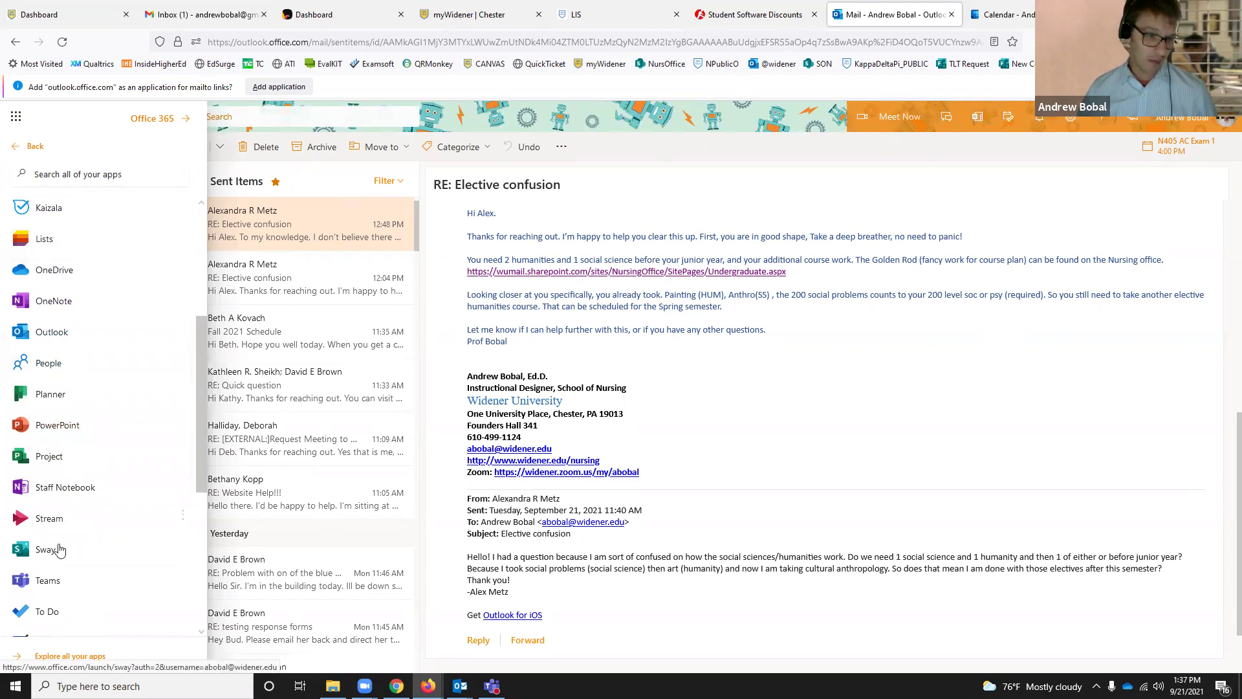
{"action": "scroll", "coordinate": [61, 420], "scroll_direction": "down", "scroll_amount": 5}
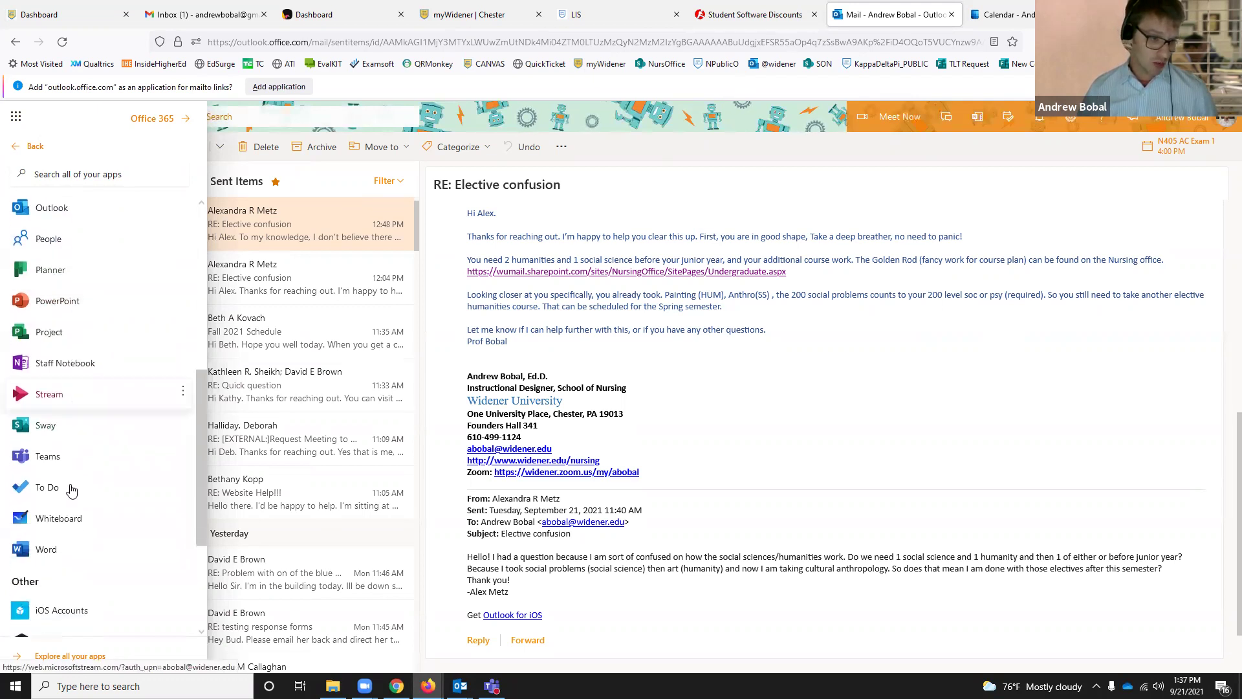
{"action": "left_click", "coordinate": [65, 545]}
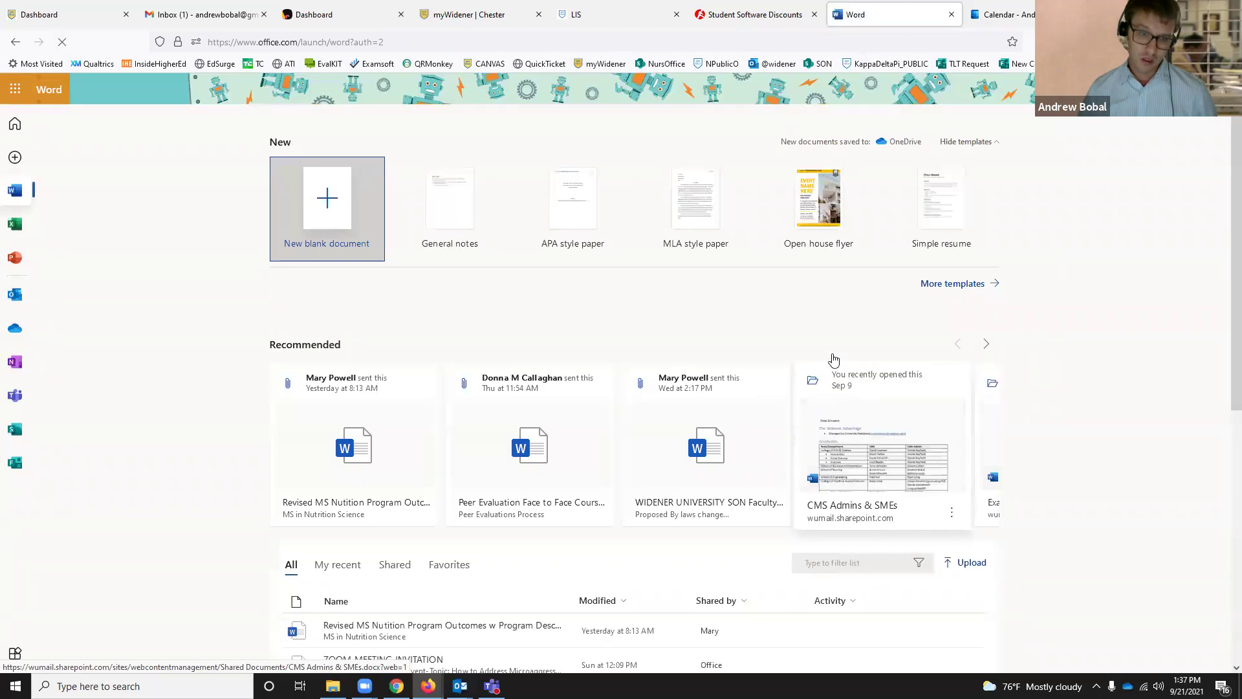
Browse the recommended Word documents, list only the recent ones and open "Examsoft Guidelines 8-10-21"
{"action": "scroll", "coordinate": [600, 243], "scroll_direction": "down", "scroll_amount": 2}
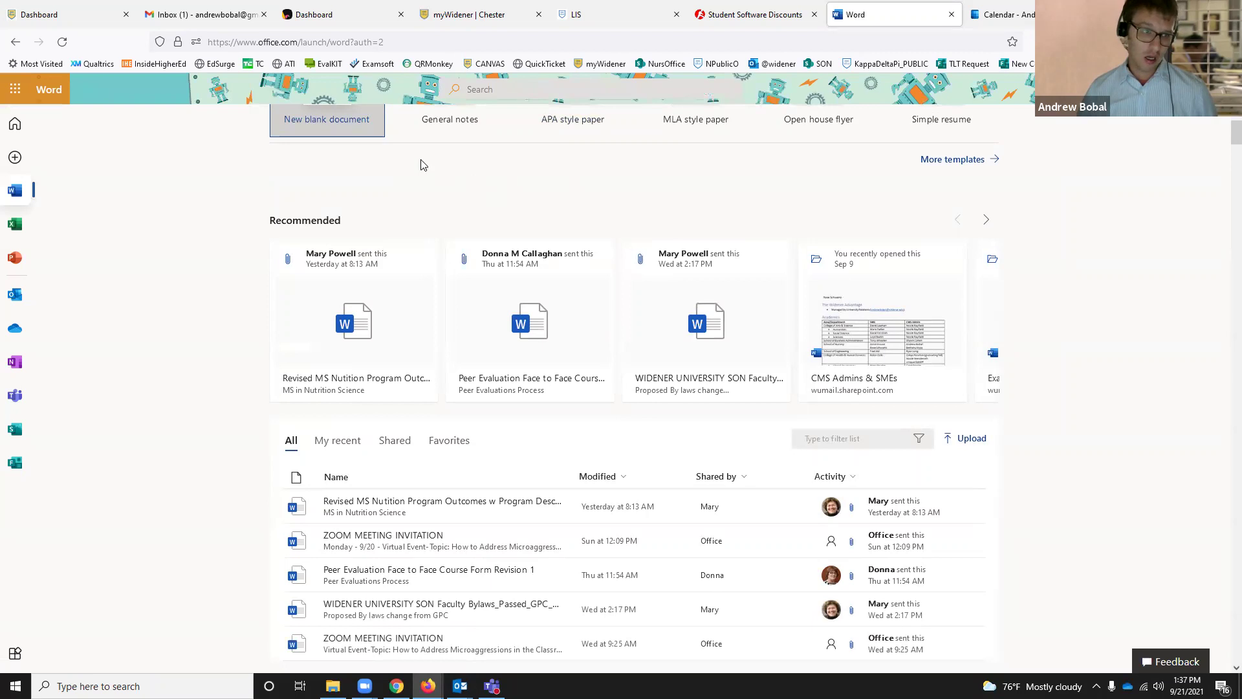
{"action": "scroll", "coordinate": [421, 165], "scroll_direction": "up", "scroll_amount": 2}
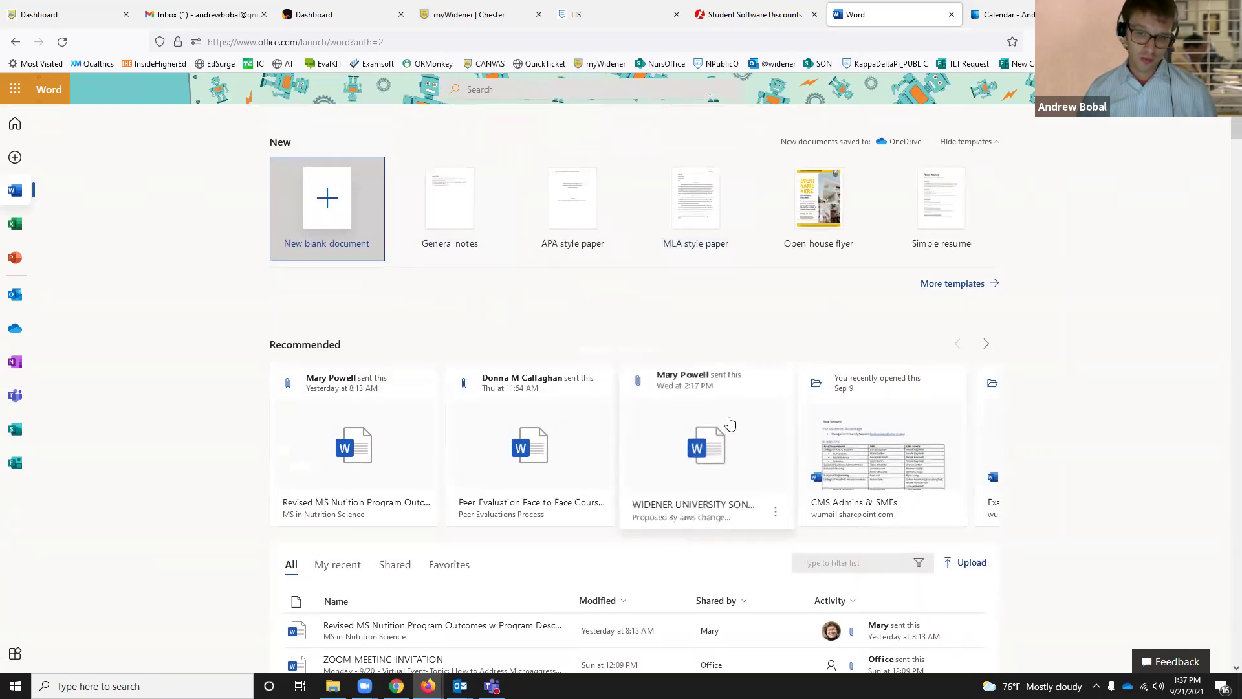
{"action": "left_click", "coordinate": [987, 343]}
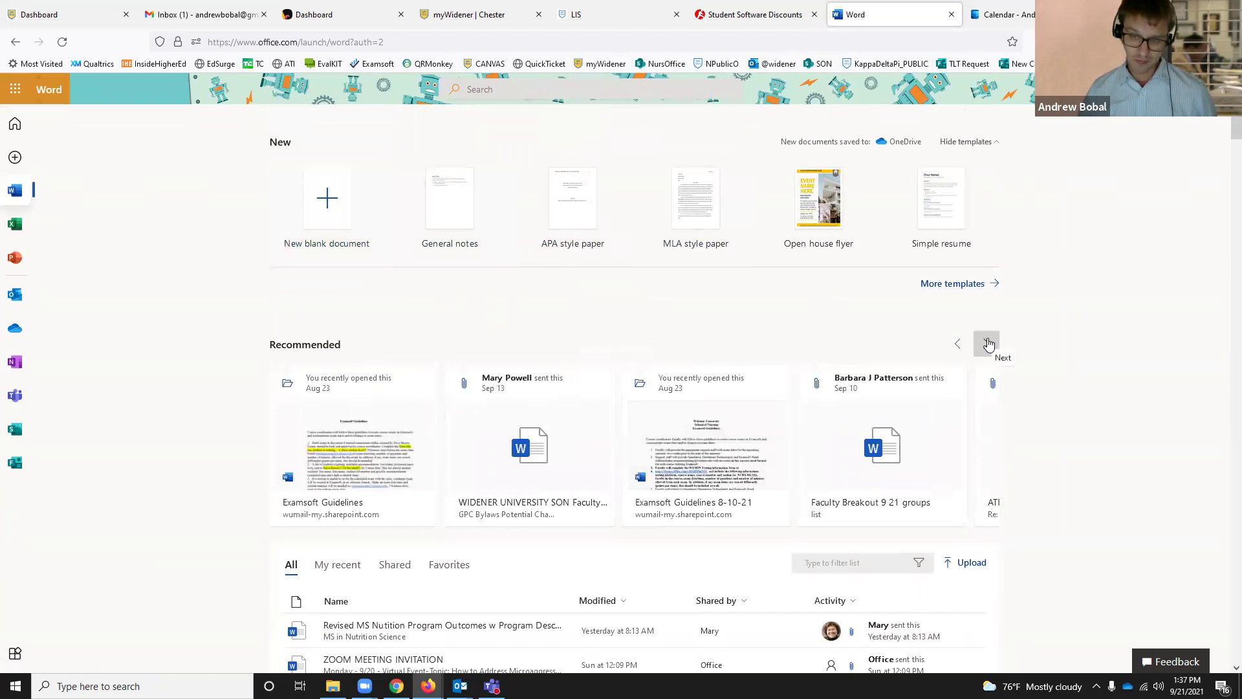
{"action": "left_click", "coordinate": [987, 343]}
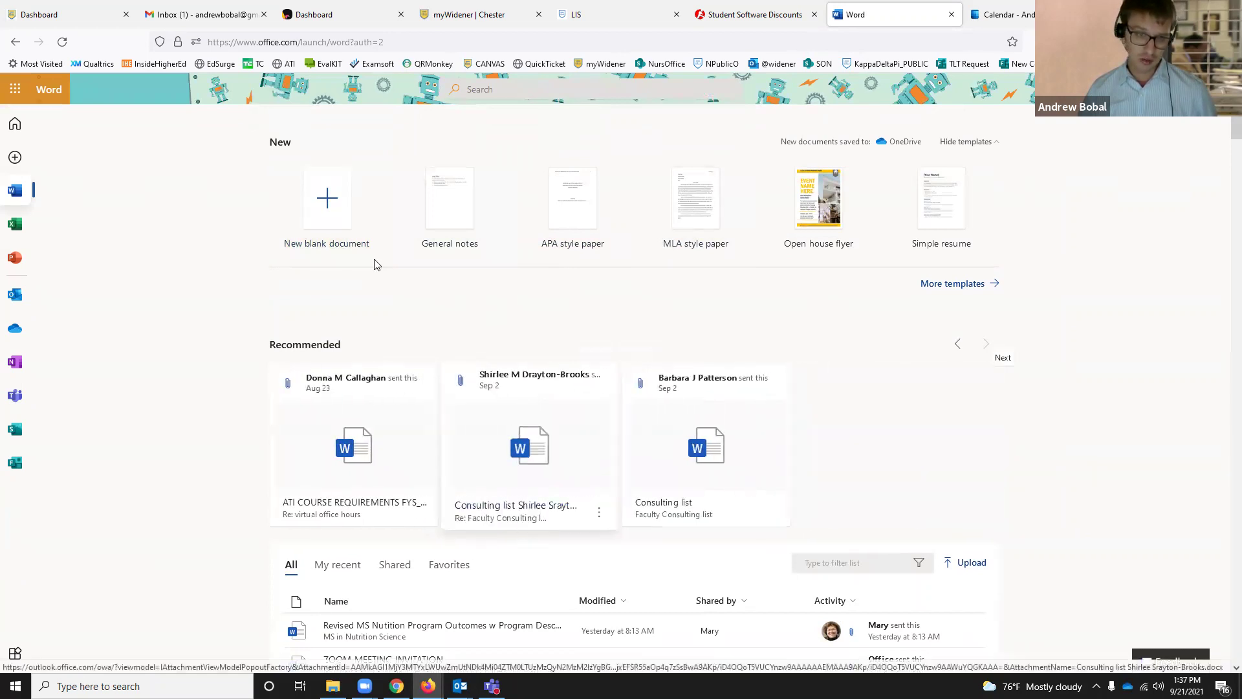
{"action": "scroll", "coordinate": [356, 246], "scroll_direction": "down", "scroll_amount": 5}
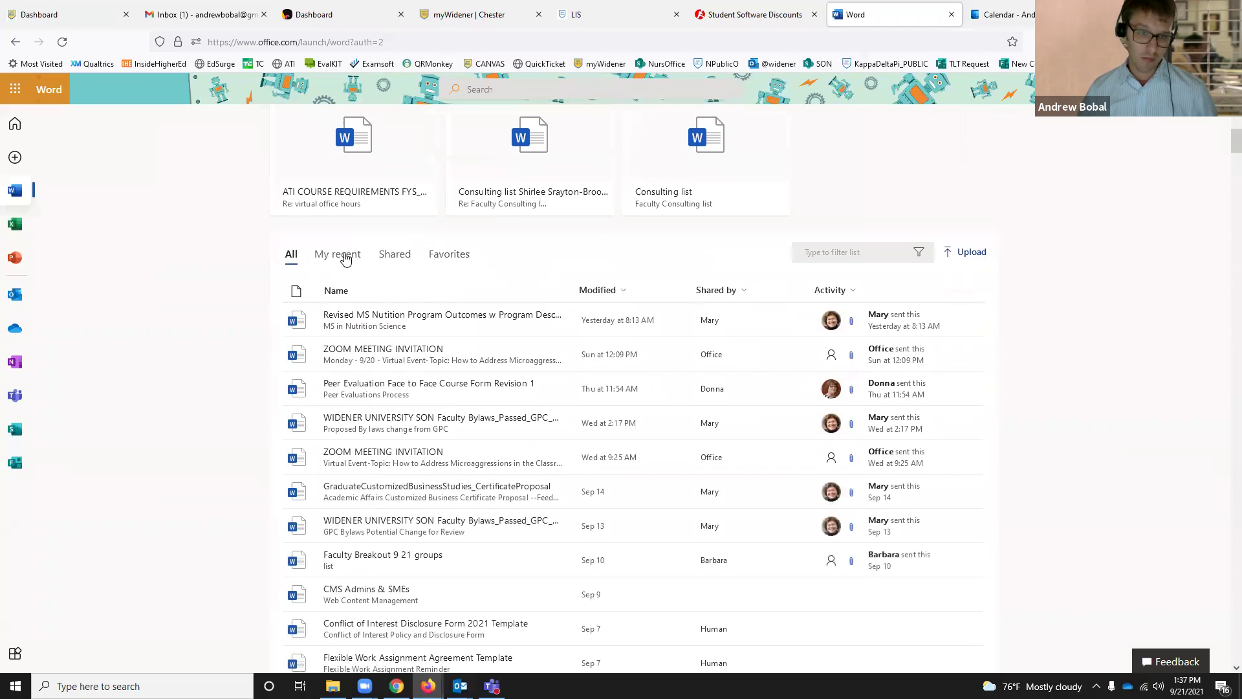
{"action": "left_click", "coordinate": [344, 256]}
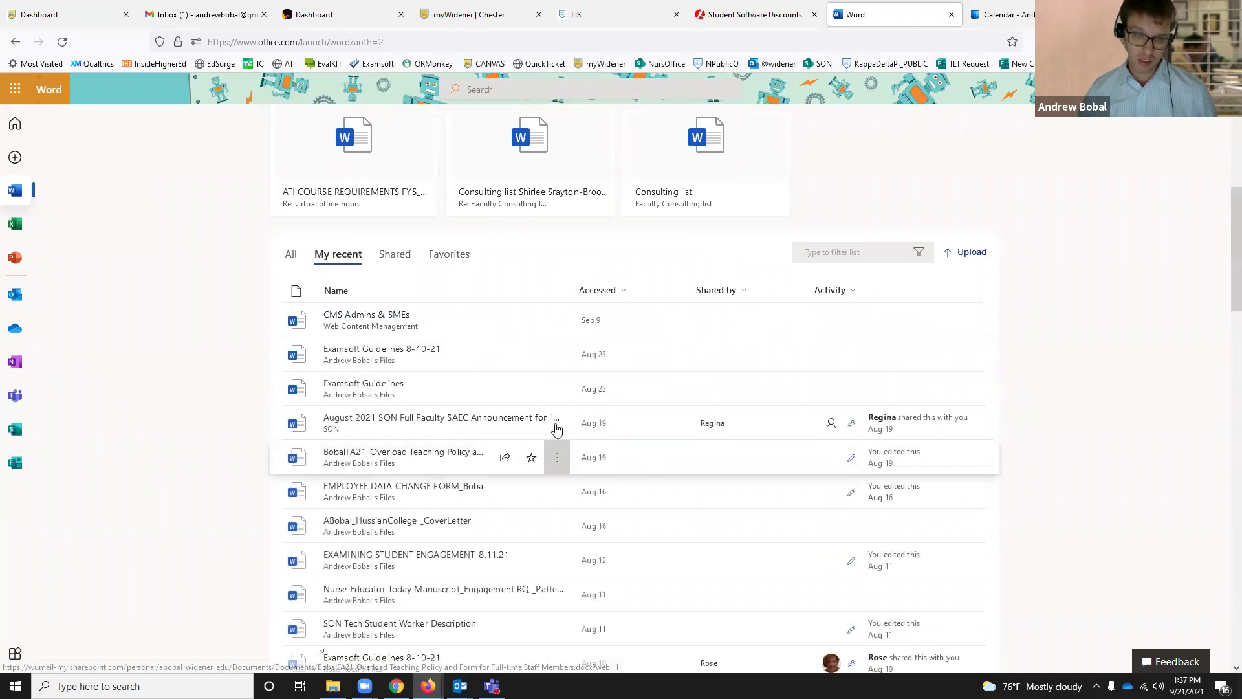
{"action": "left_click", "coordinate": [404, 356]}
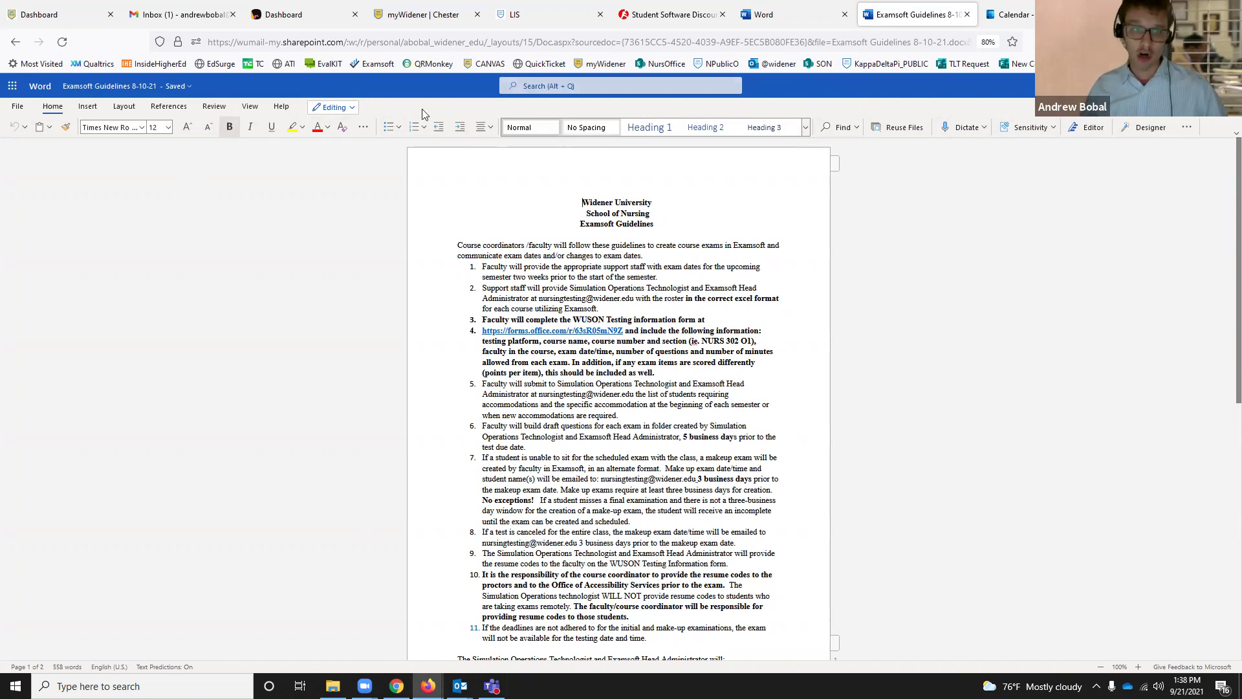
Open the Examsoft Guidelines document in the desktop app, allowing the ms-word link to open with Word, and save it
{"action": "left_click", "coordinate": [336, 107]}
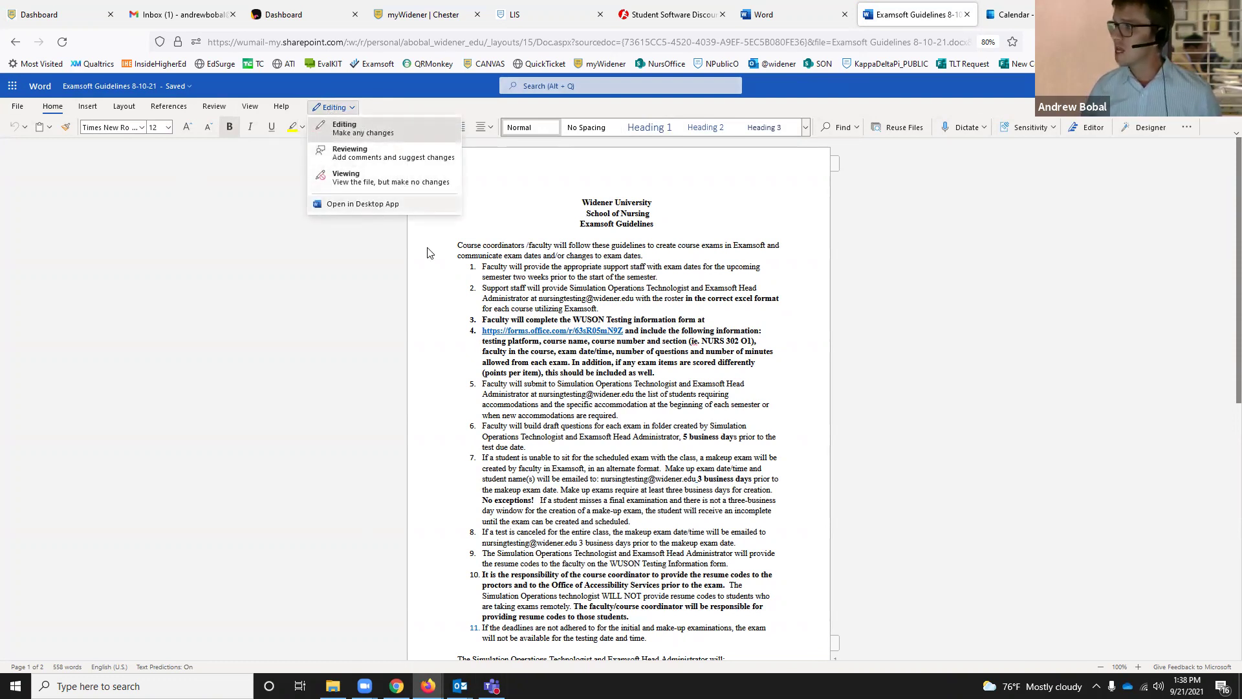
{"action": "left_click", "coordinate": [375, 202]}
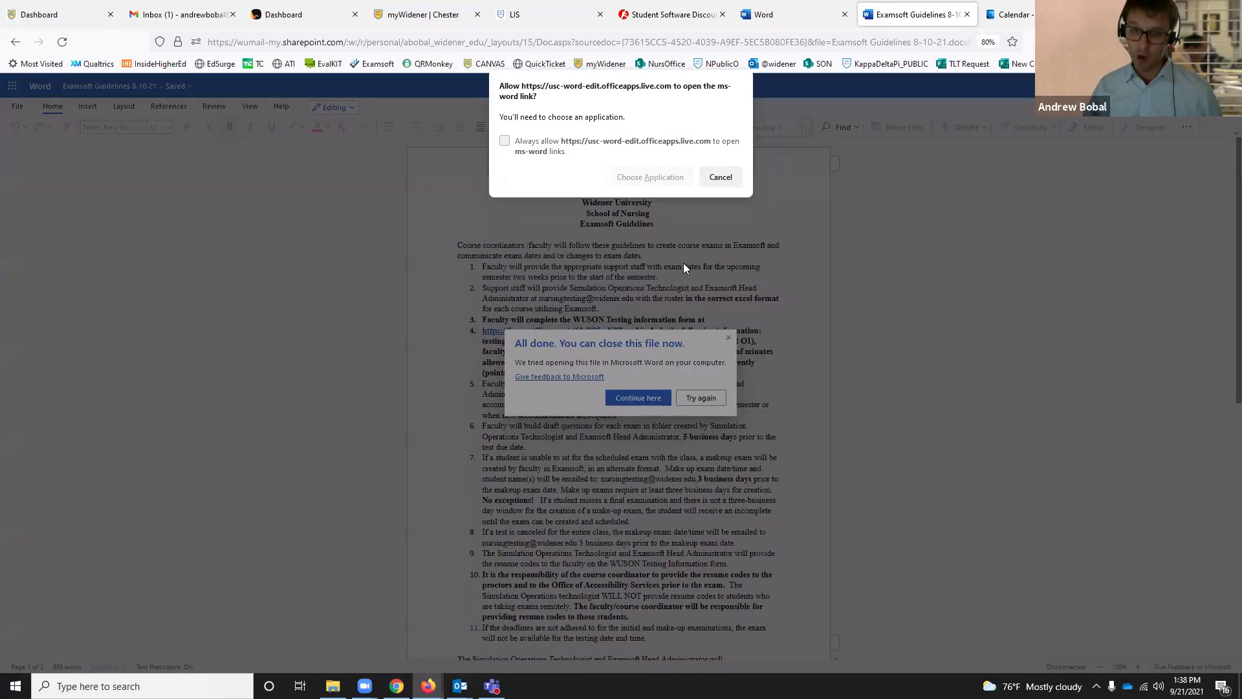
{"action": "left_click", "coordinate": [505, 141]}
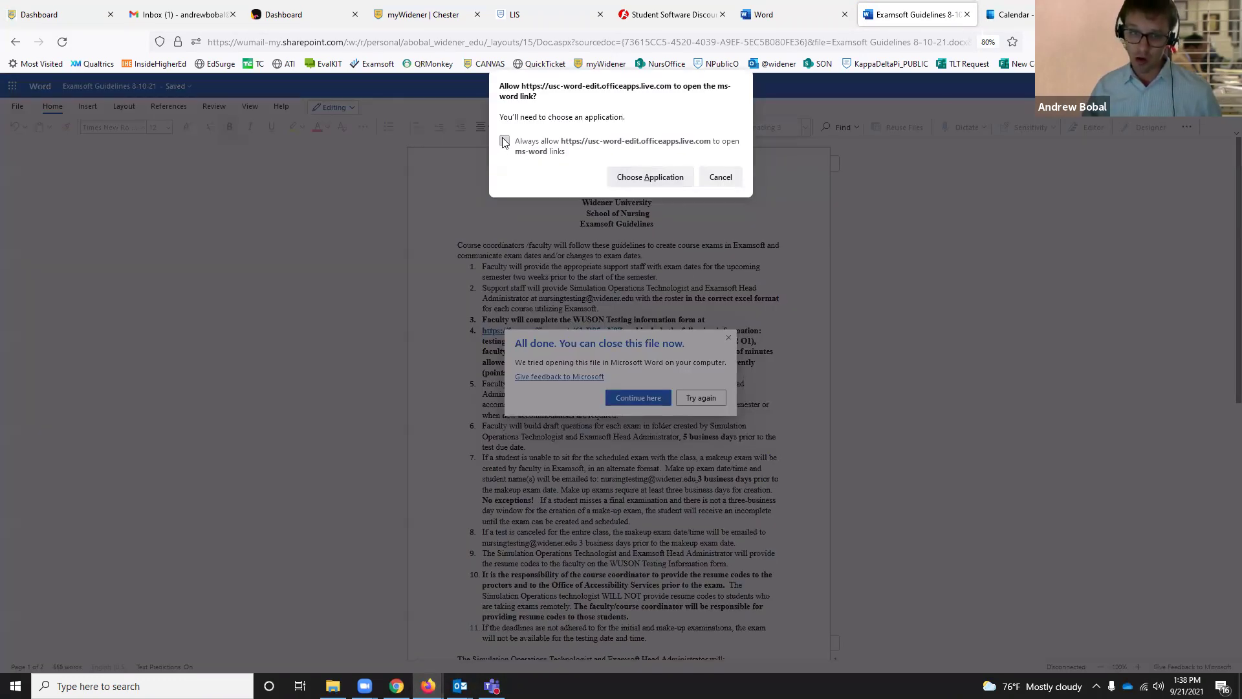
{"action": "left_click", "coordinate": [644, 178]}
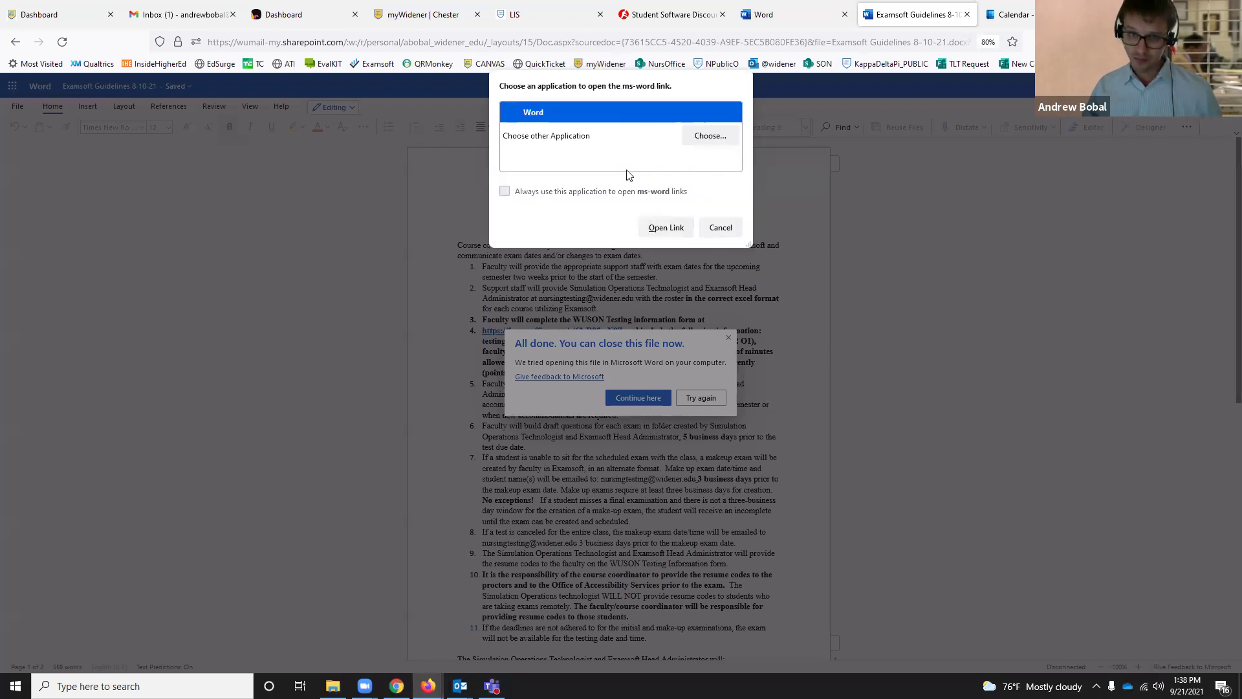
{"action": "left_click", "coordinate": [675, 235]}
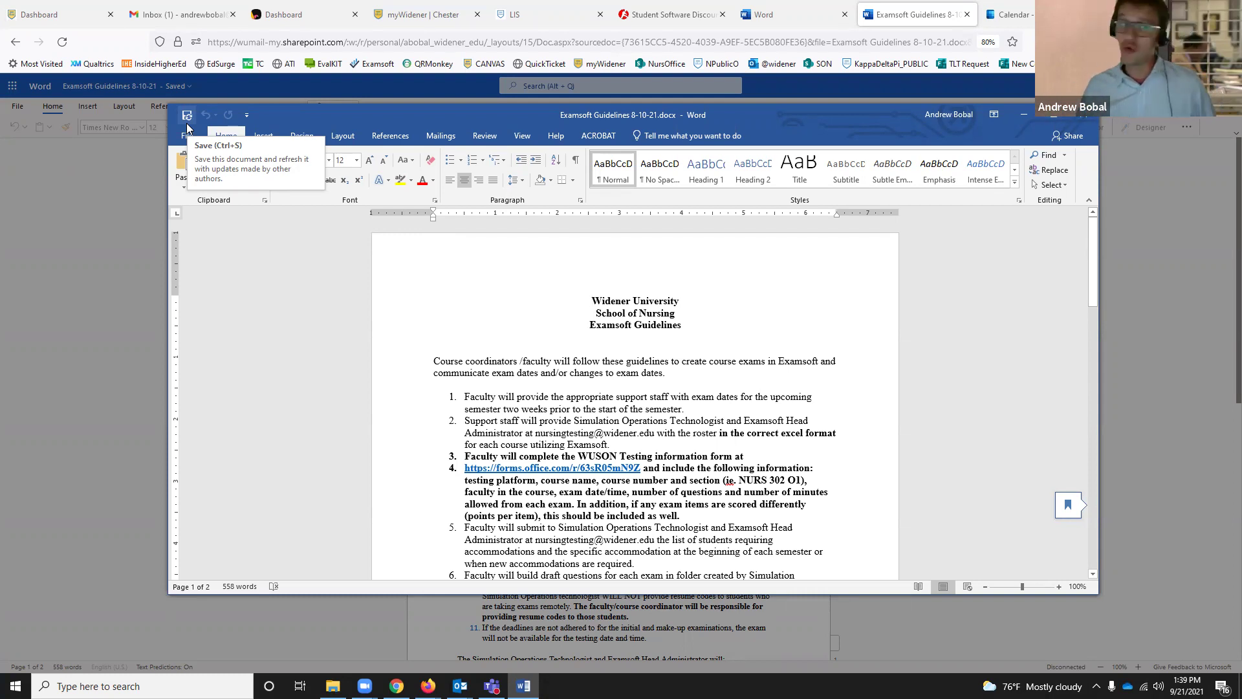
{"action": "left_click", "coordinate": [187, 116]}
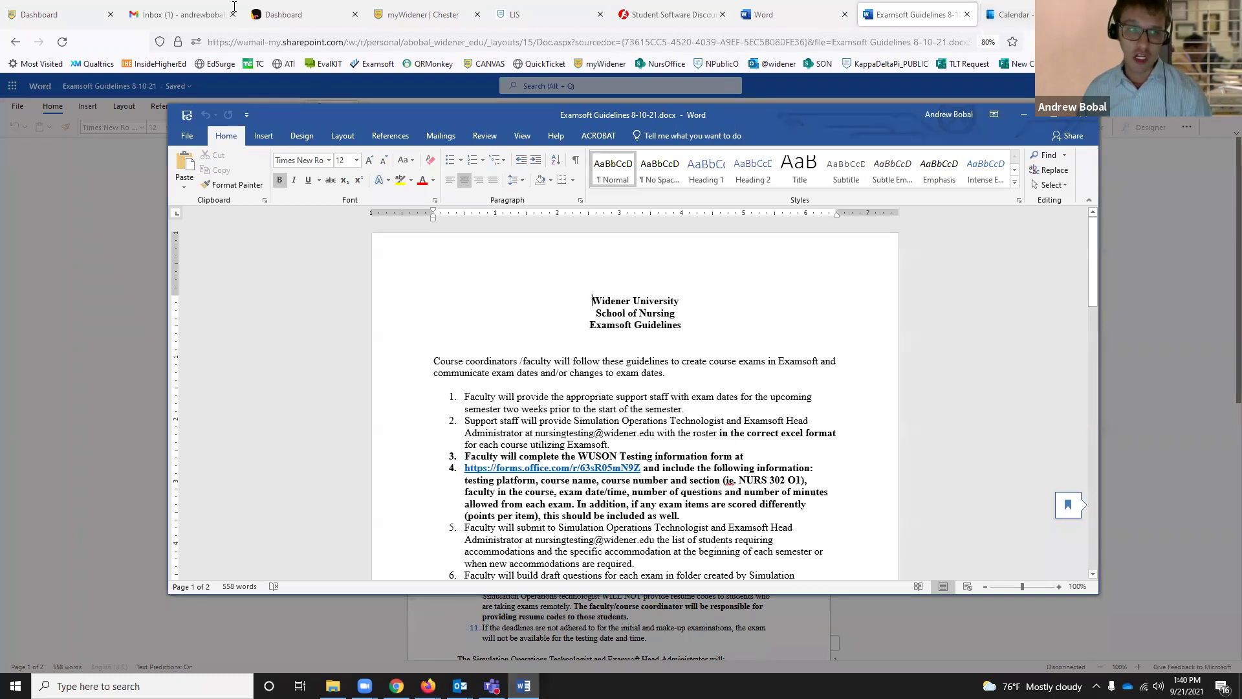
Save and close the desktop copy of Examsoft Guidelines 8-10-21, return to Word on the web and open Forms
{"action": "left_click", "coordinate": [186, 116]}
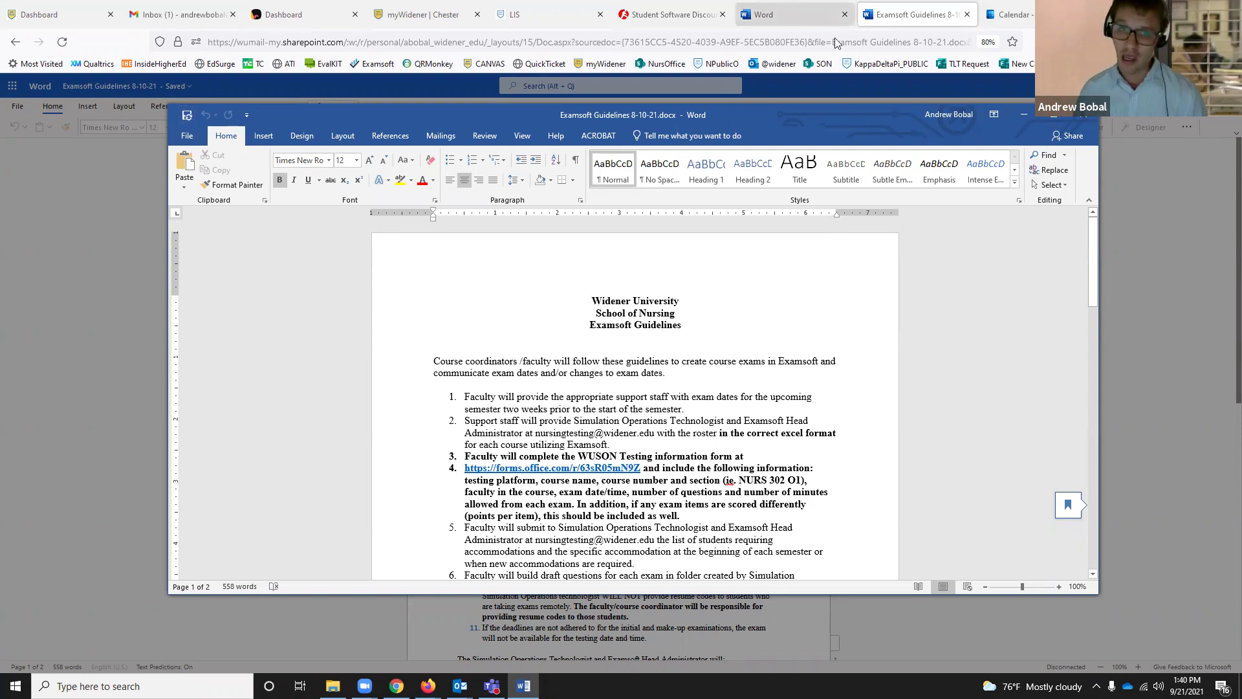
{"action": "left_click", "coordinate": [1081, 118]}
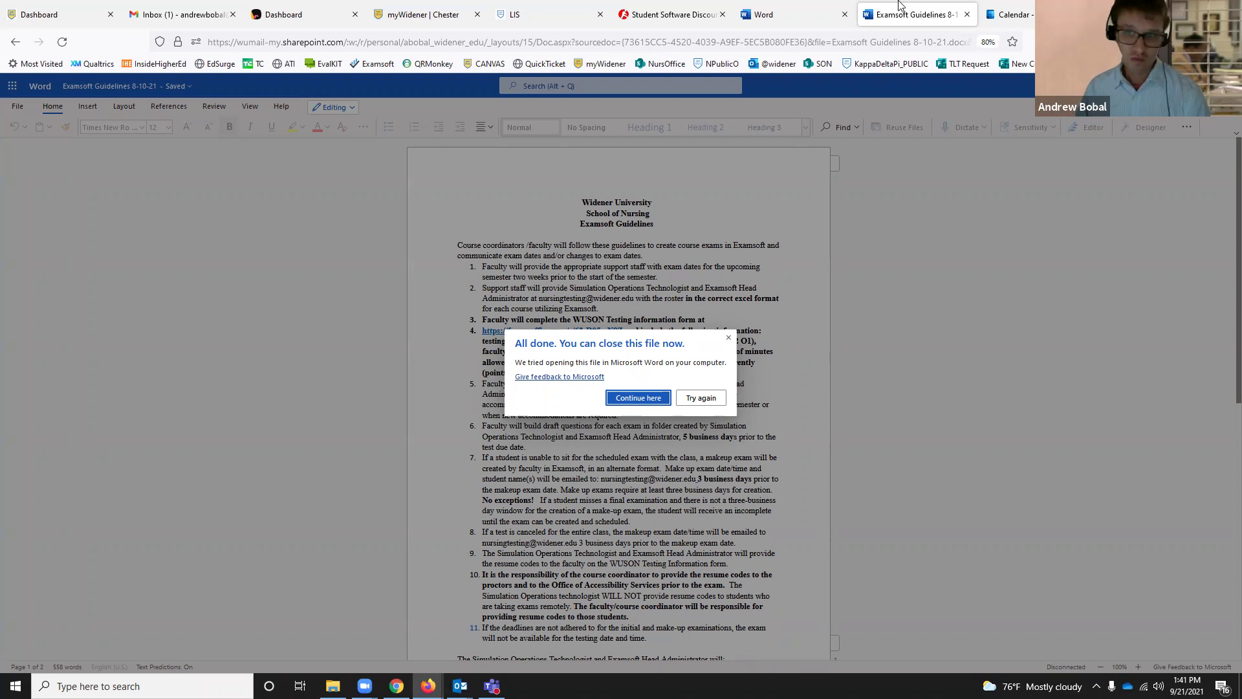
{"action": "left_click", "coordinate": [796, 16]}
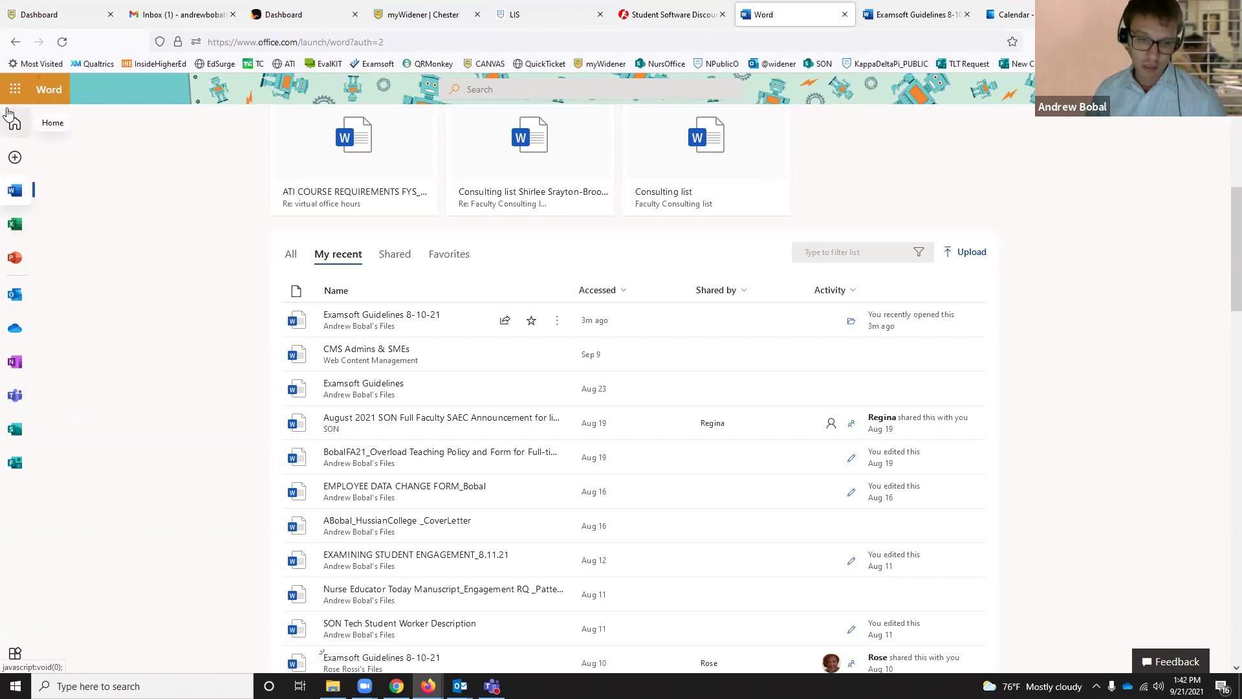
{"action": "left_click", "coordinate": [9, 193]}
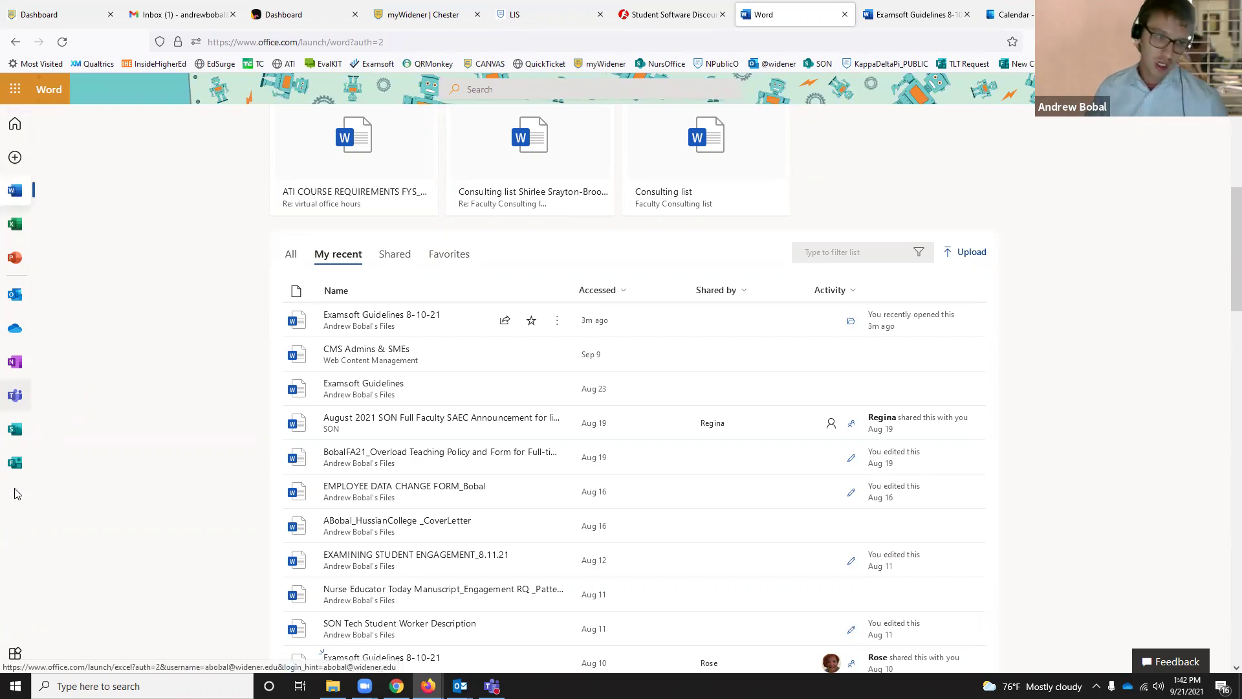
{"action": "left_click", "coordinate": [15, 464]}
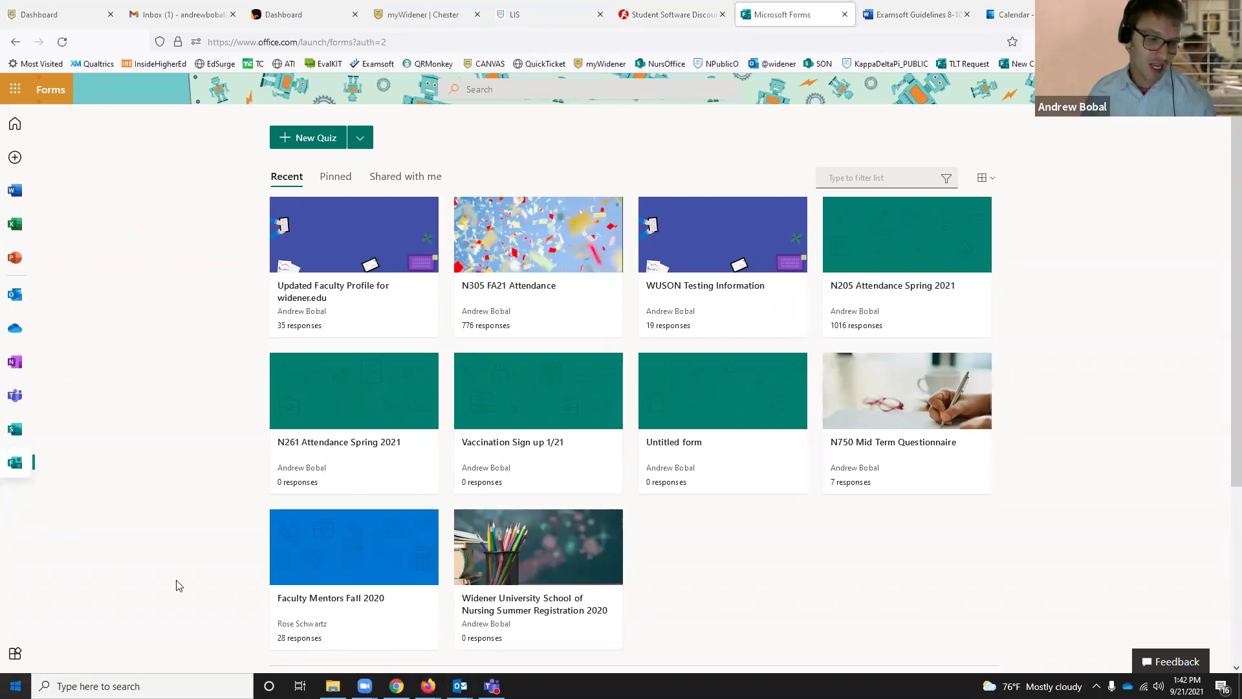
Look for Forms among the computer's installed programs and in the Office 365 app launcher
{"action": "key", "text": "super"}
{"action": "scroll", "coordinate": [171, 488], "scroll_direction": "down", "scroll_amount": 3}
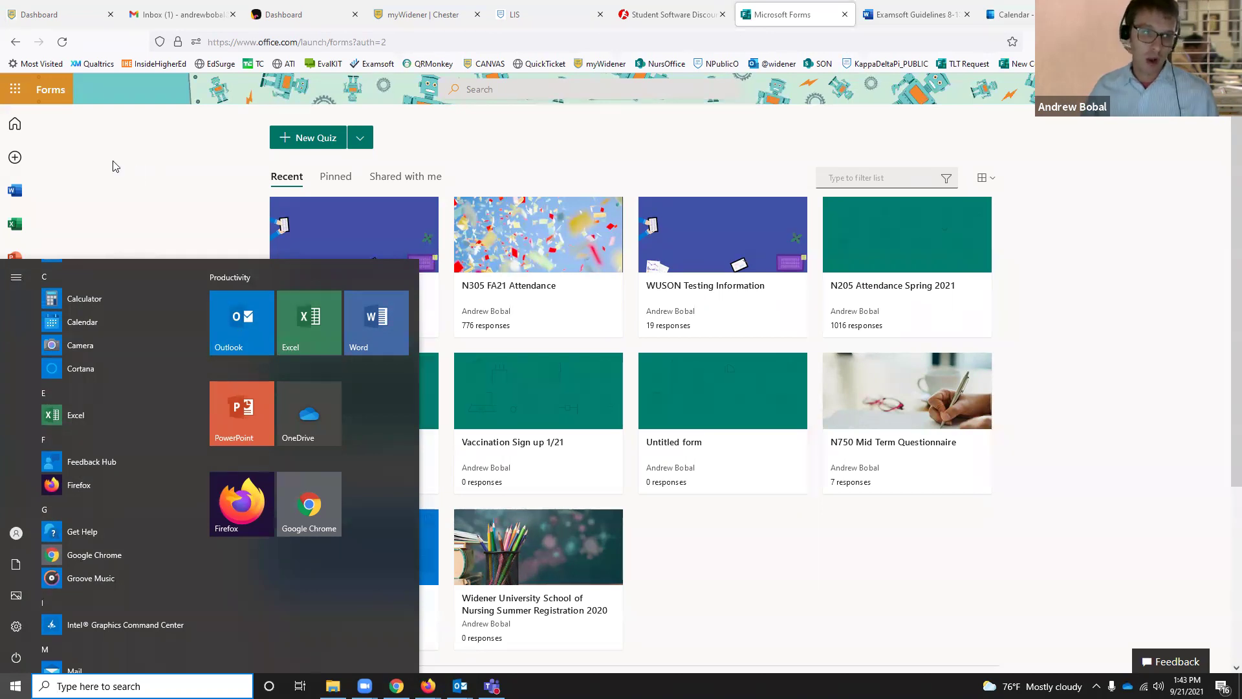
{"action": "left_click", "coordinate": [12, 90]}
{"action": "left_click", "coordinate": [12, 91]}
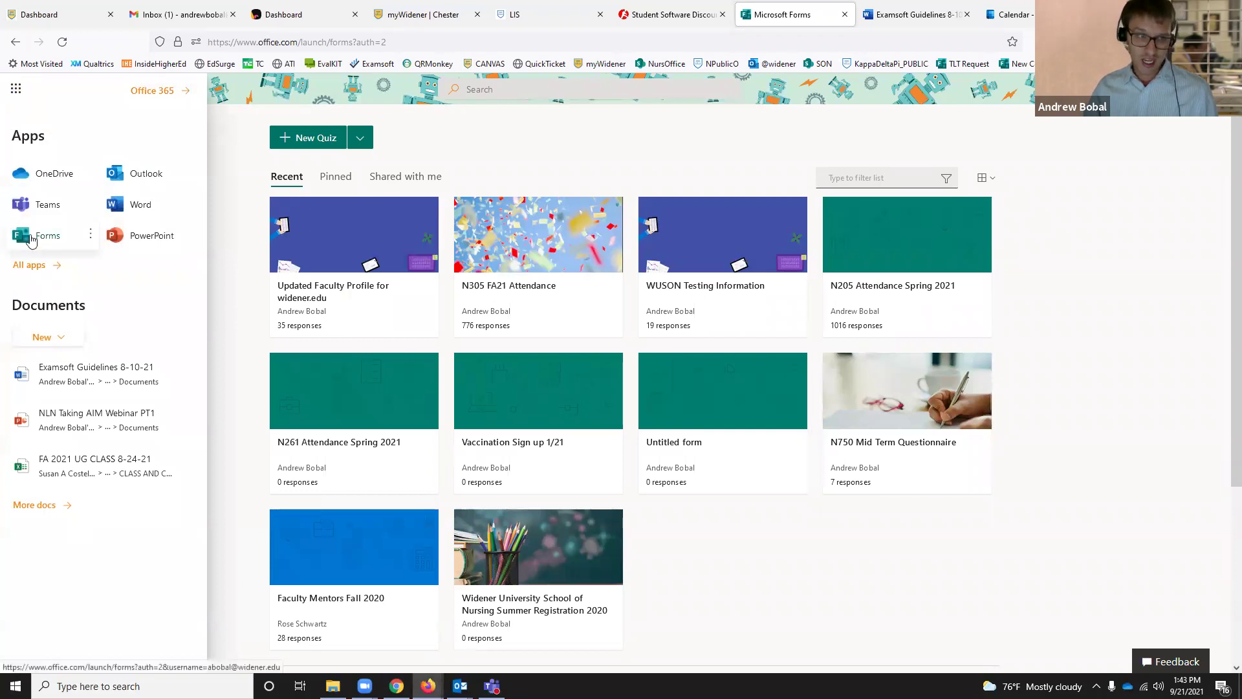
{"action": "left_click", "coordinate": [227, 258]}
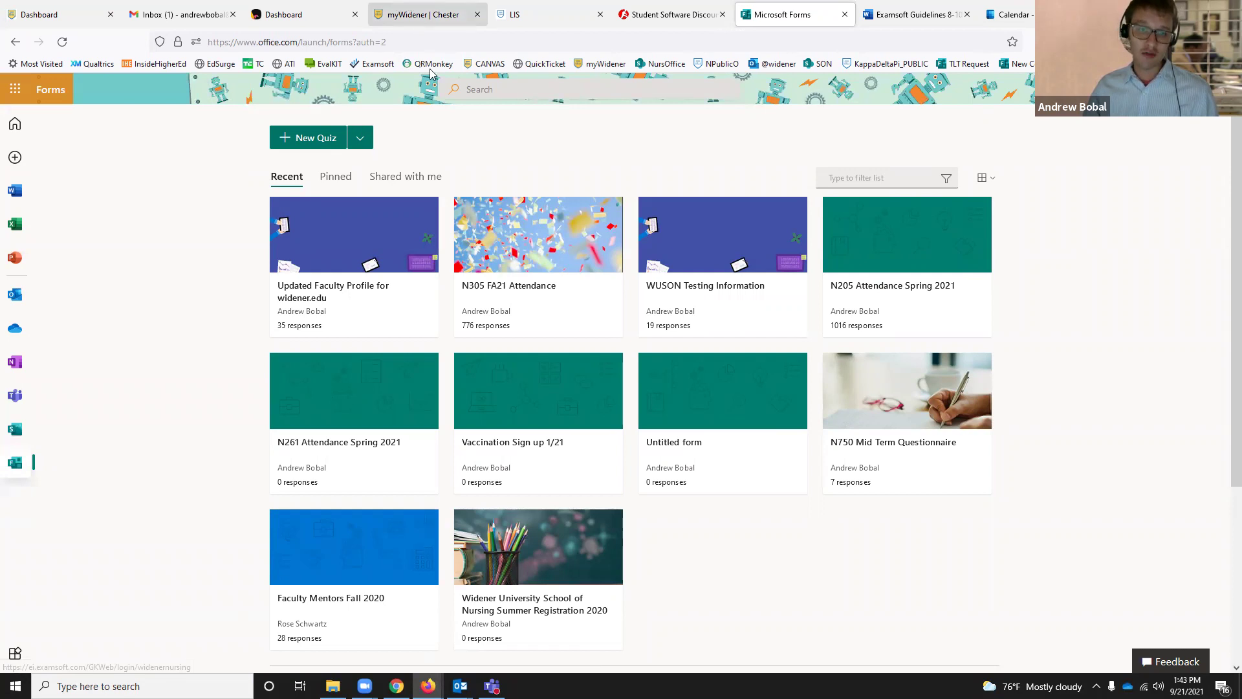
Search the myWidener portal for "forms" and repeat the search with "form"
{"action": "left_click", "coordinate": [423, 14]}
{"action": "double_click", "coordinate": [457, 141]}
{"action": "type", "text": "forms"}
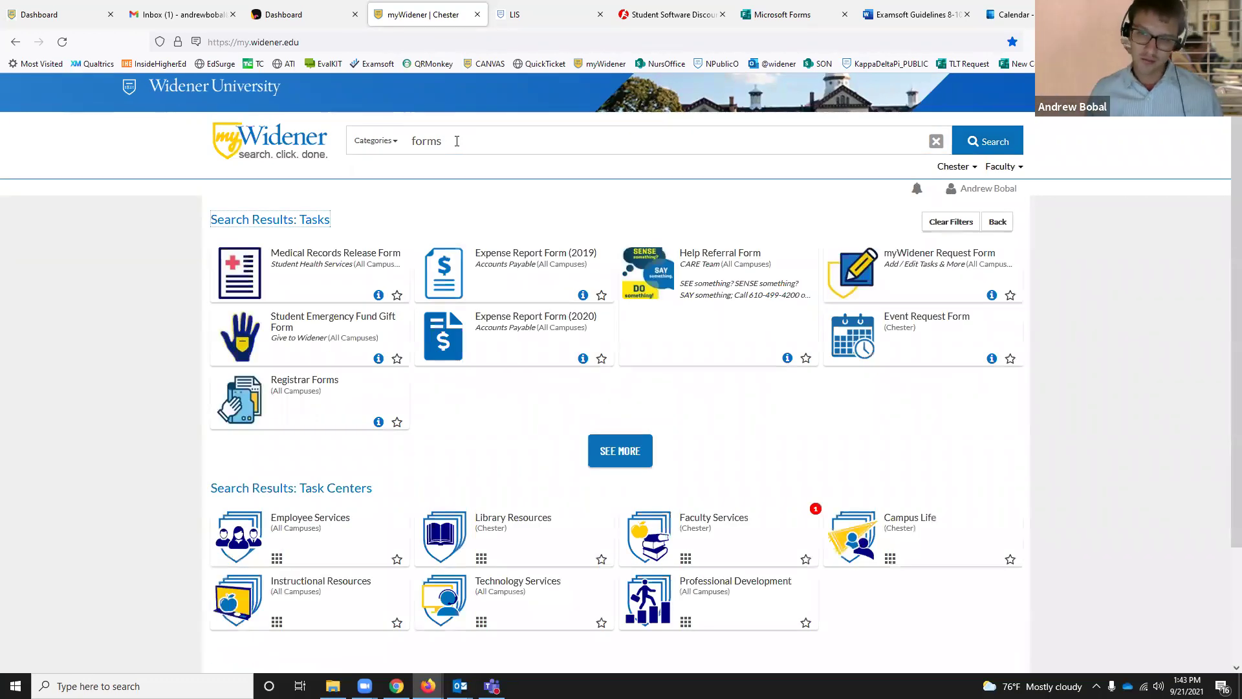
{"action": "left_click", "coordinate": [457, 141]}
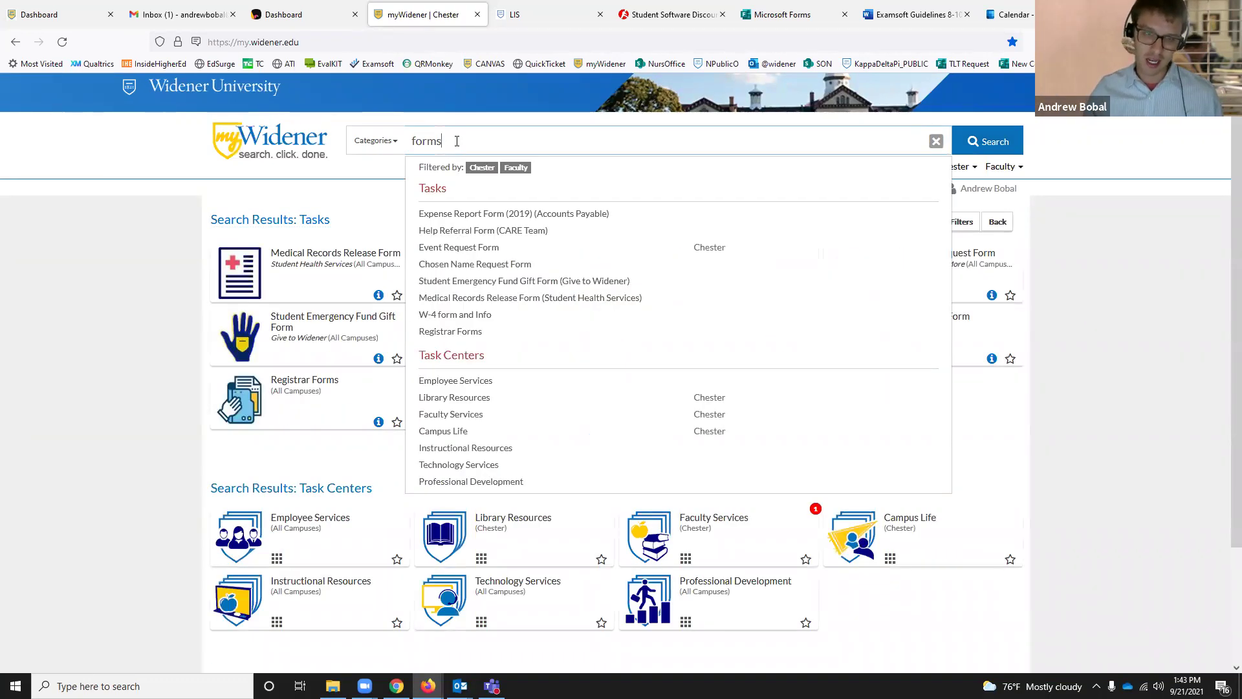
{"action": "key", "text": "BackSpace"}
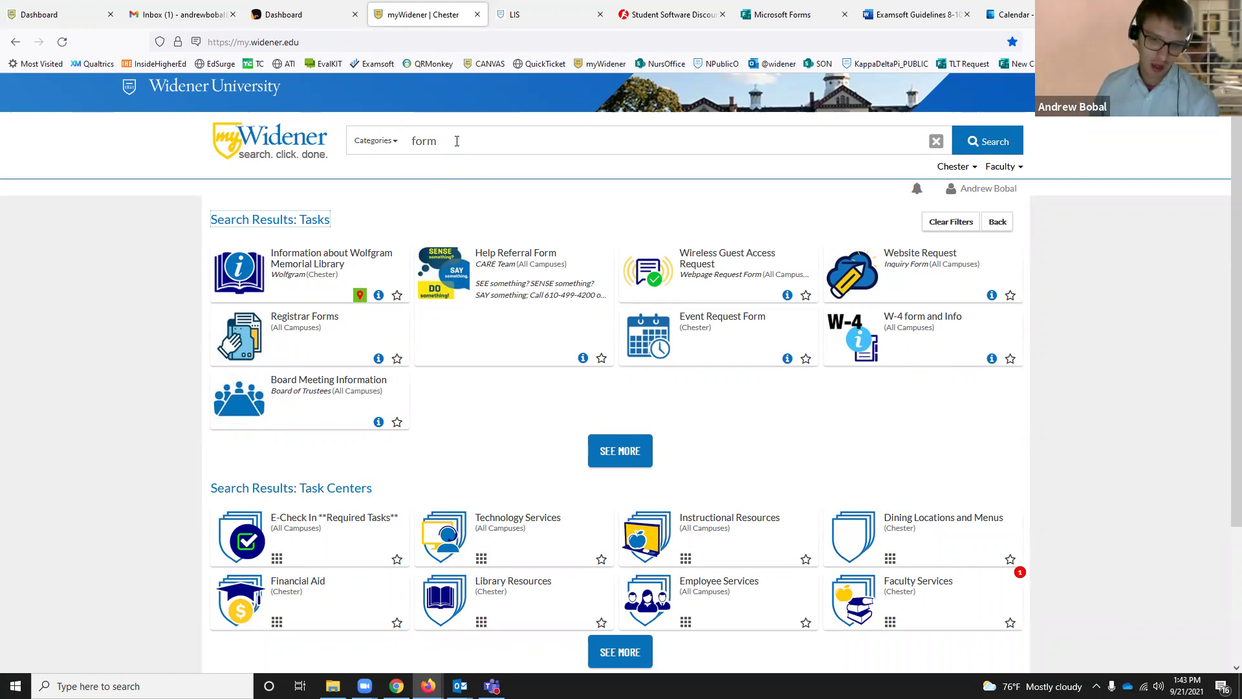
Search myWidener for "office 365", expand the task results and look through them for a Forms entry
{"action": "left_click", "coordinate": [456, 141]}
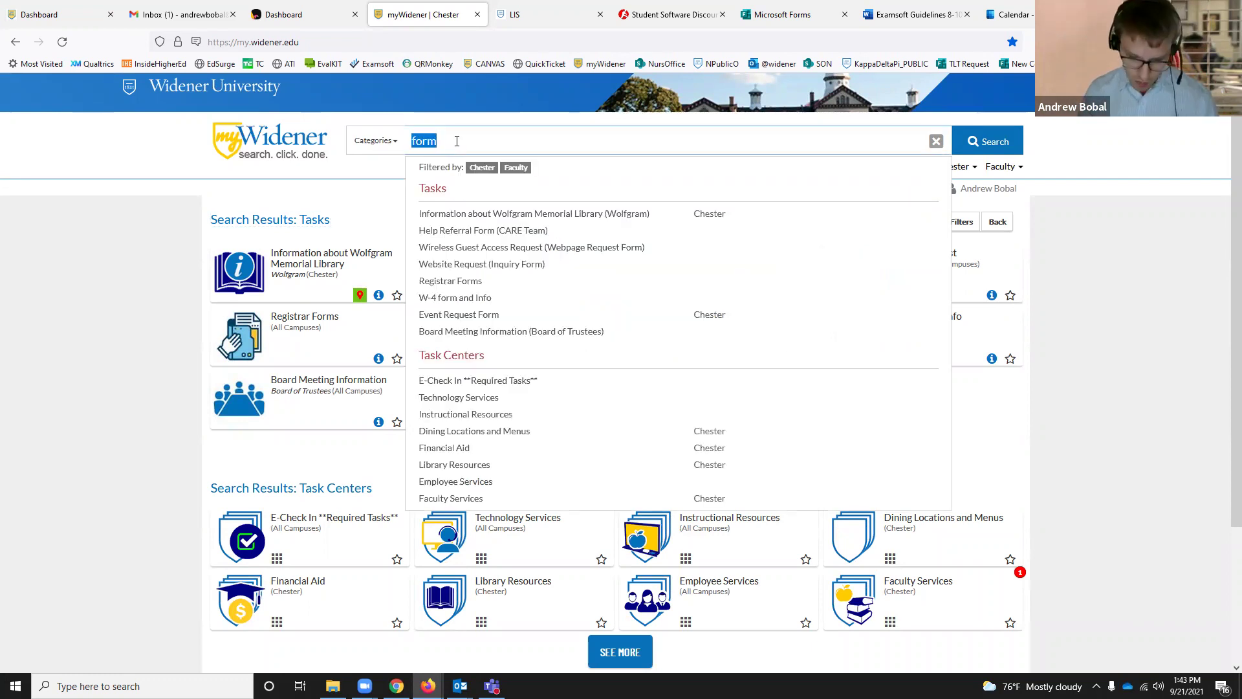
{"action": "type", "text": "off"}
{"action": "key", "text": "Return"}
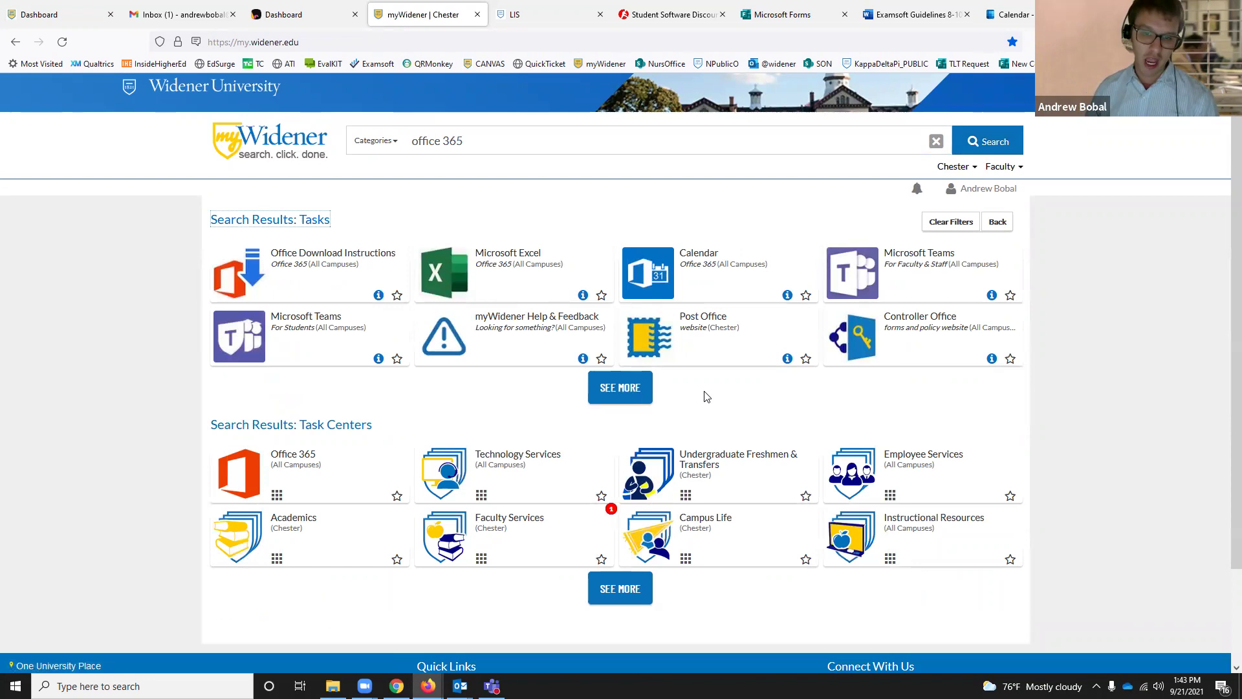
{"action": "left_click", "coordinate": [621, 388]}
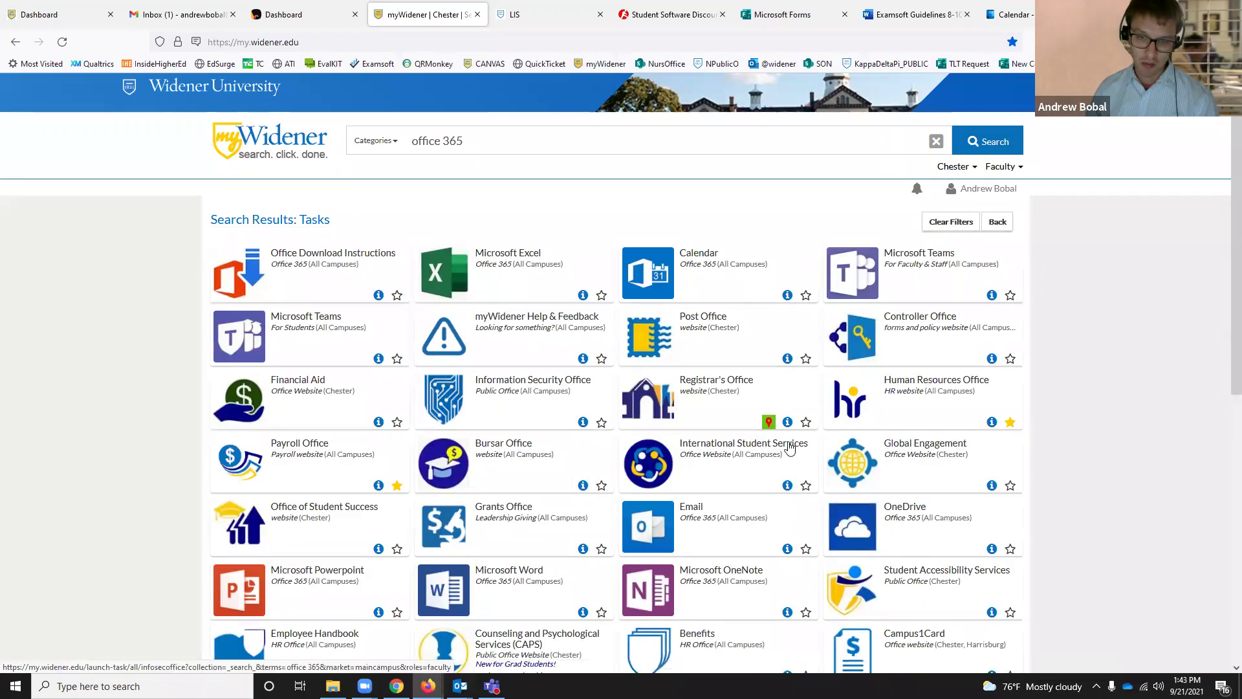
{"action": "scroll", "coordinate": [789, 447], "scroll_direction": "down", "scroll_amount": 3}
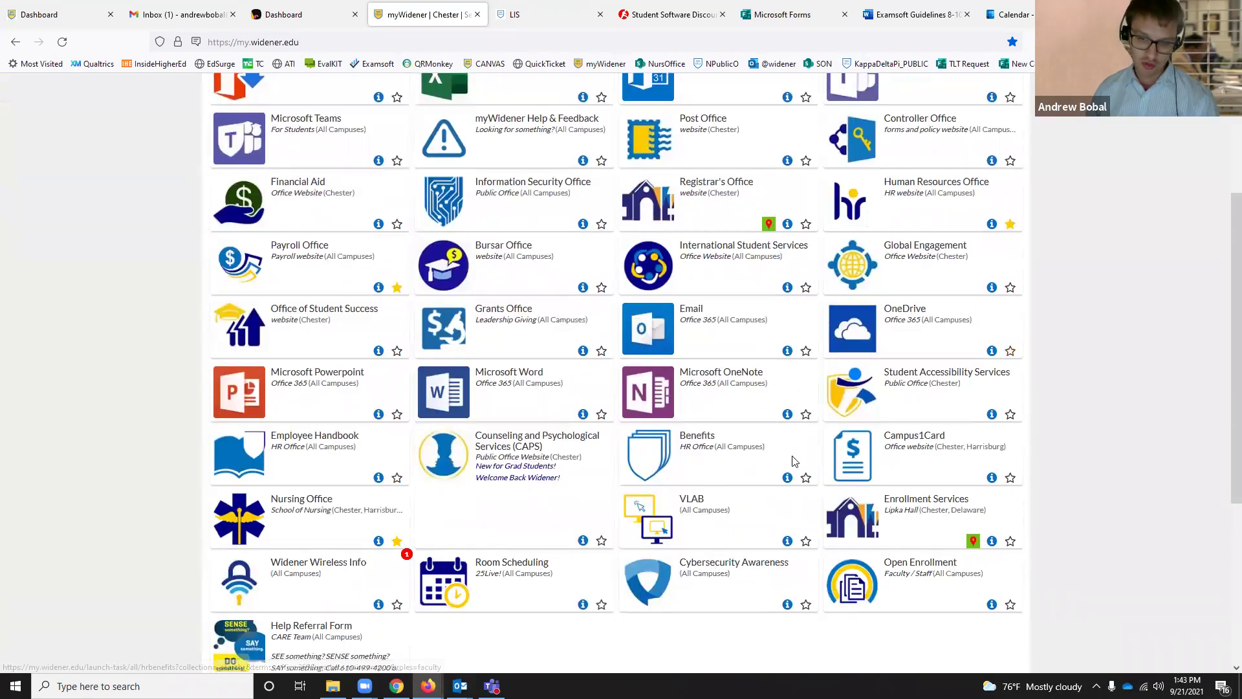
{"action": "scroll", "coordinate": [796, 460], "scroll_direction": "up", "scroll_amount": 3}
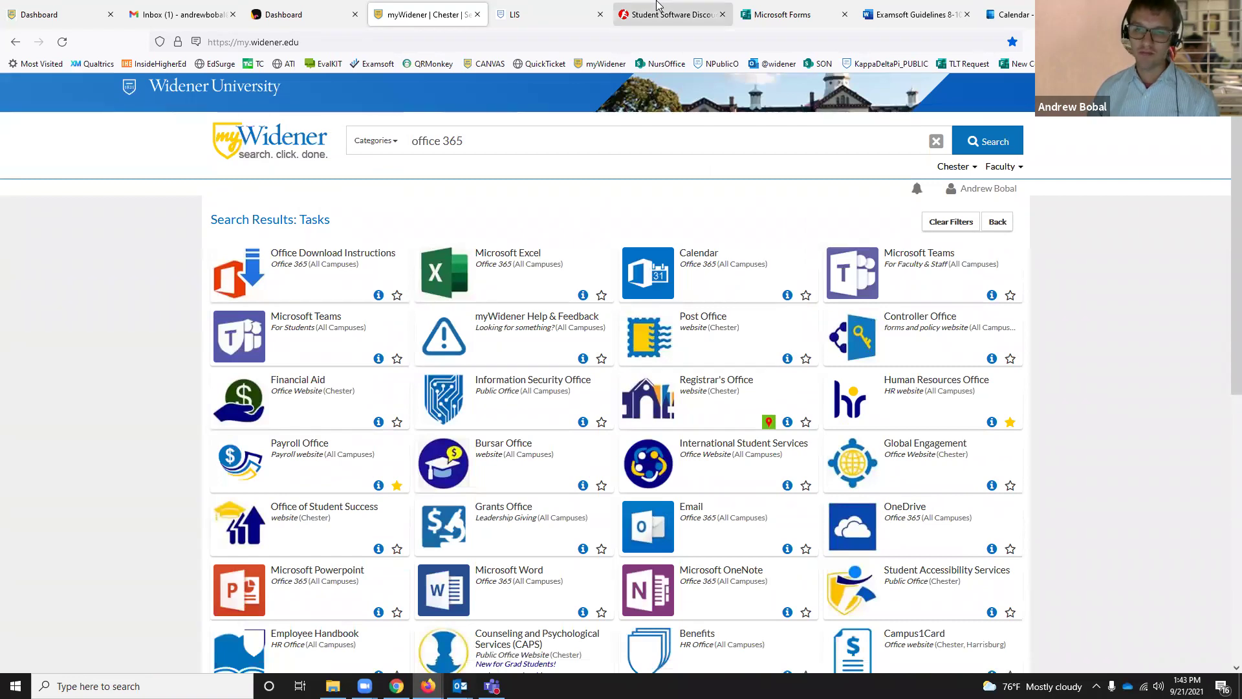
Reopen Forms from the Office 365 app launcher and review the pinned, shared and recent forms
{"action": "left_click", "coordinate": [796, 11]}
{"action": "left_click", "coordinate": [16, 88]}
{"action": "left_click", "coordinate": [45, 236]}
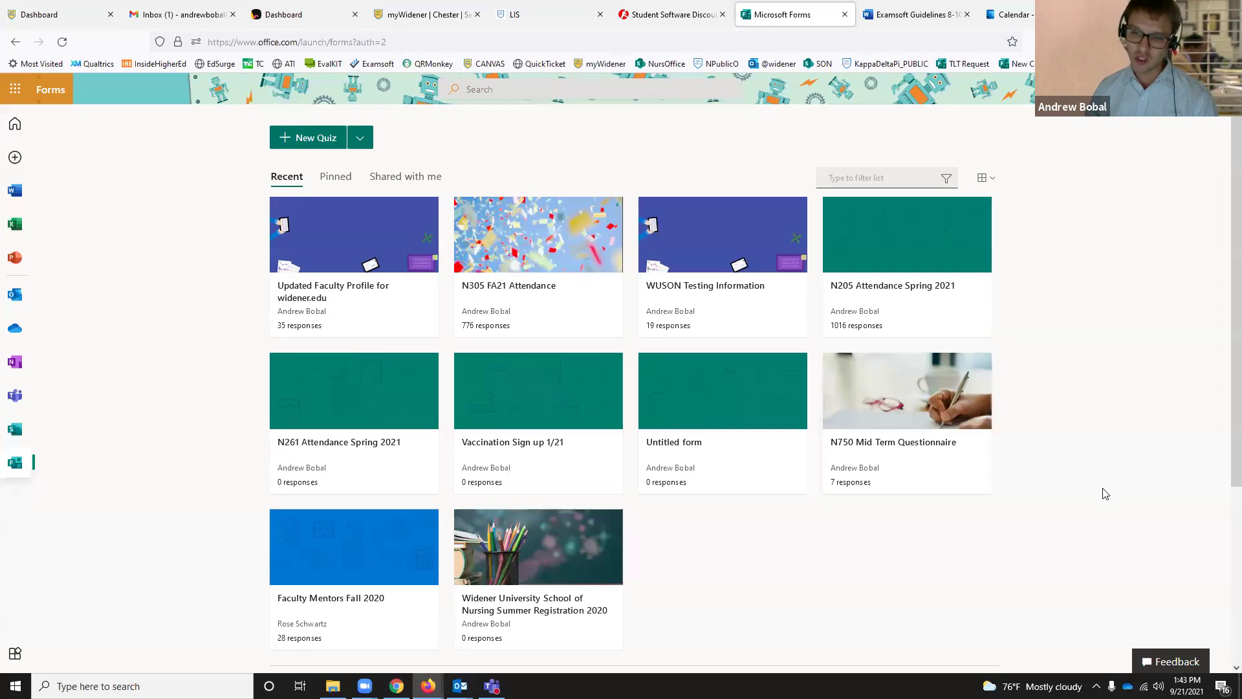
{"action": "left_click", "coordinate": [337, 180]}
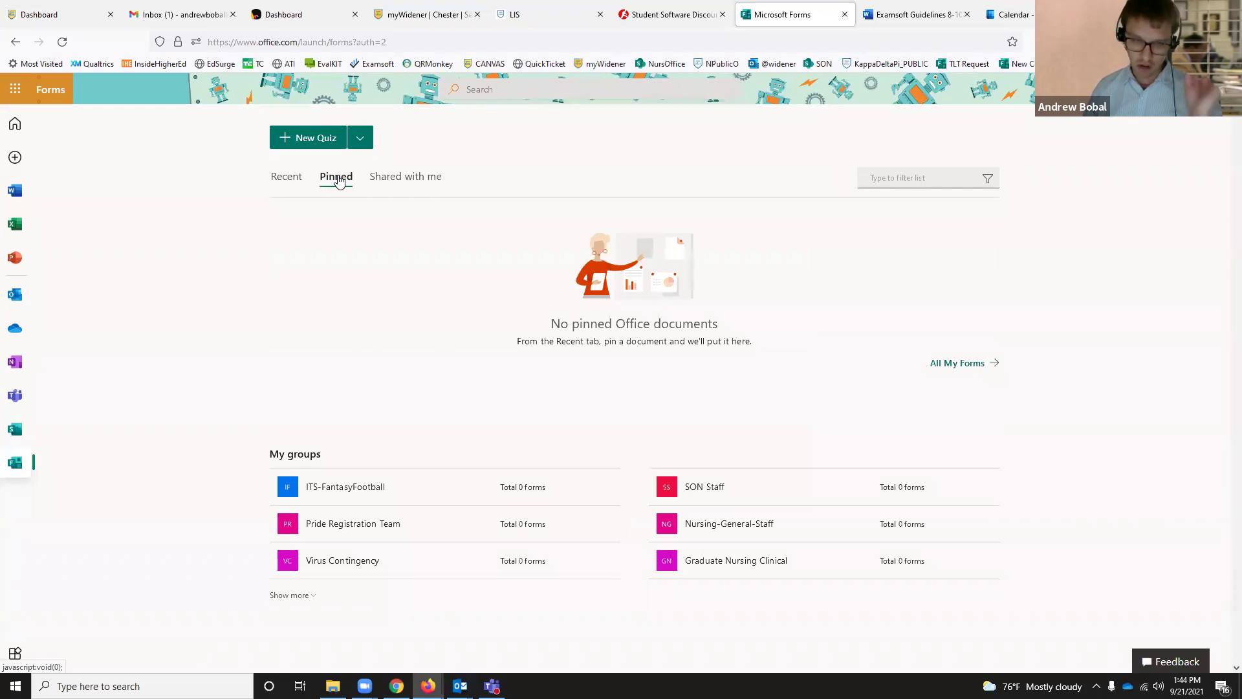
{"action": "left_click", "coordinate": [408, 179]}
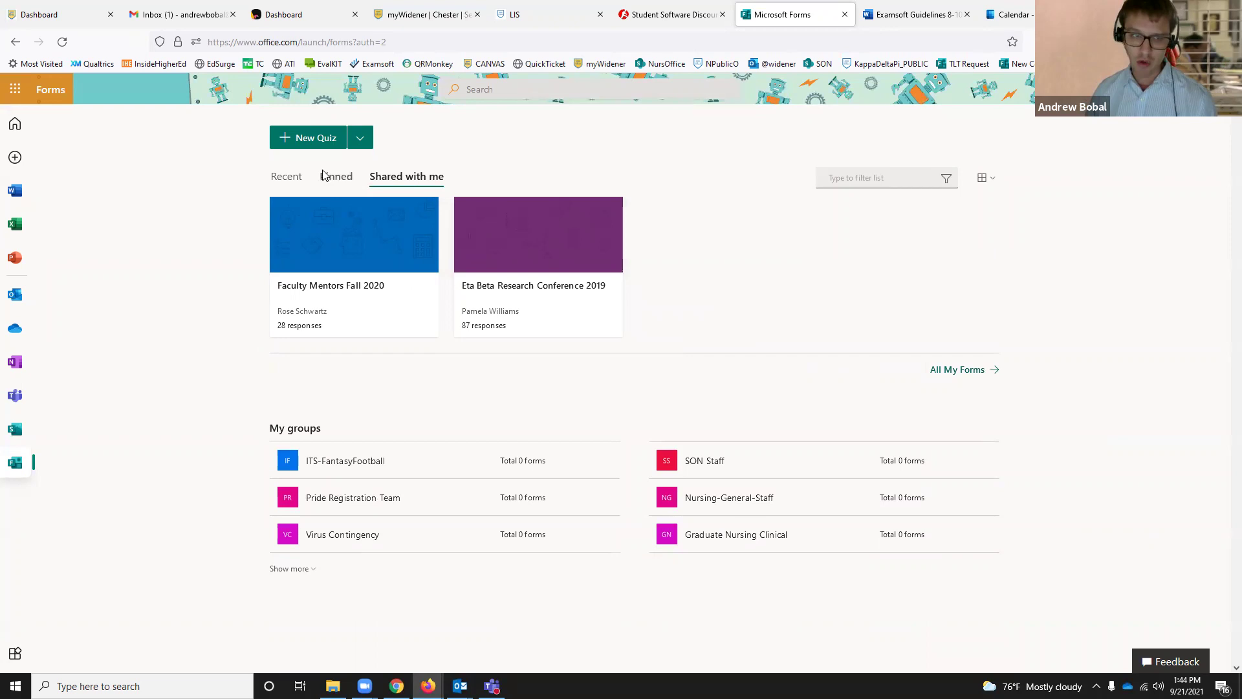
{"action": "left_click", "coordinate": [282, 176]}
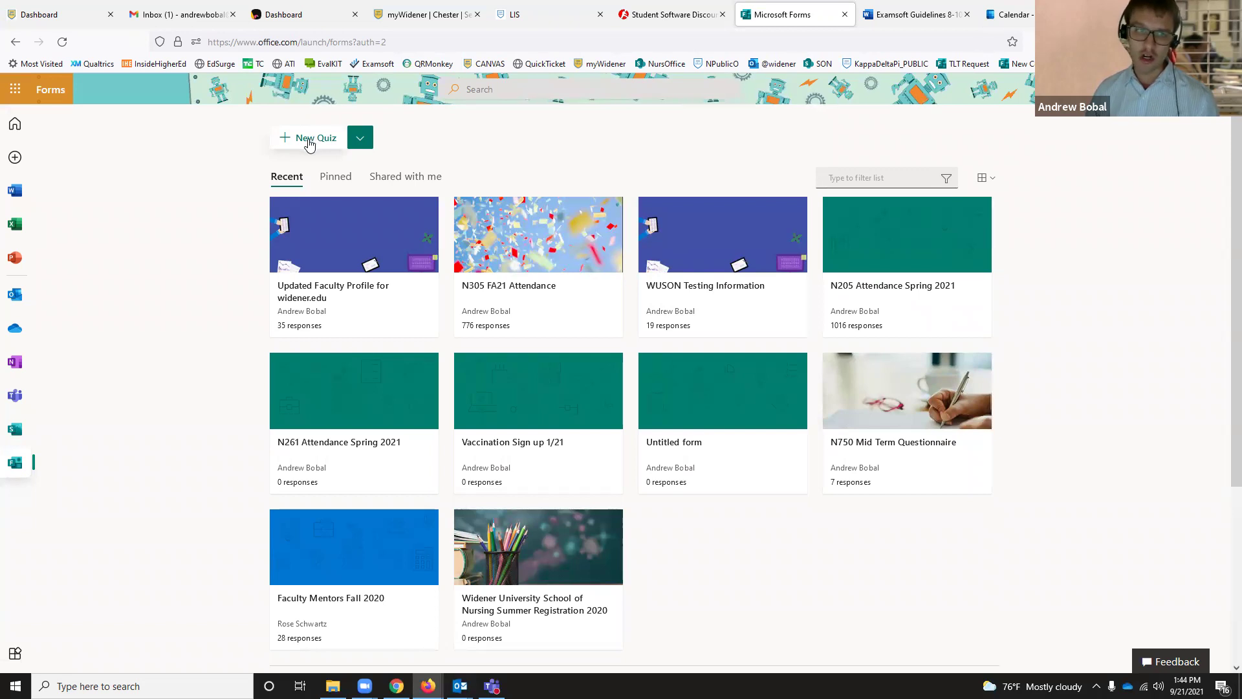
Create a new blank quiz and display the question types it offers
{"action": "left_click", "coordinate": [358, 138]}
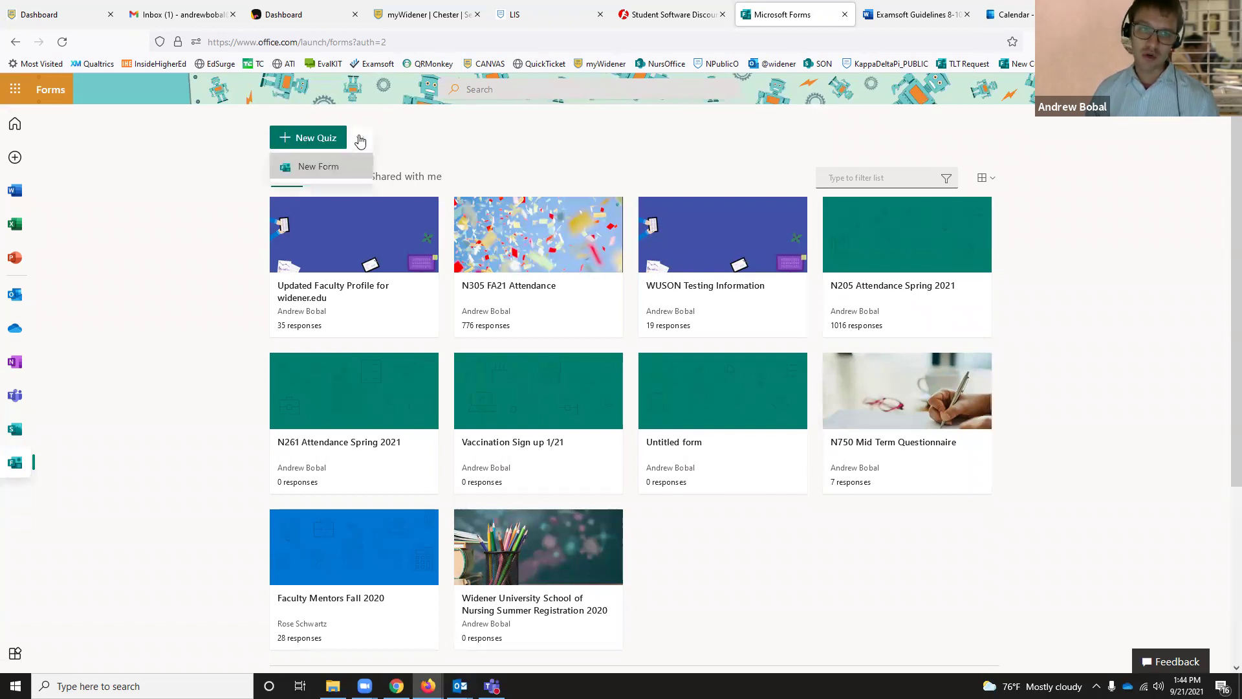
{"action": "left_click", "coordinate": [336, 171]}
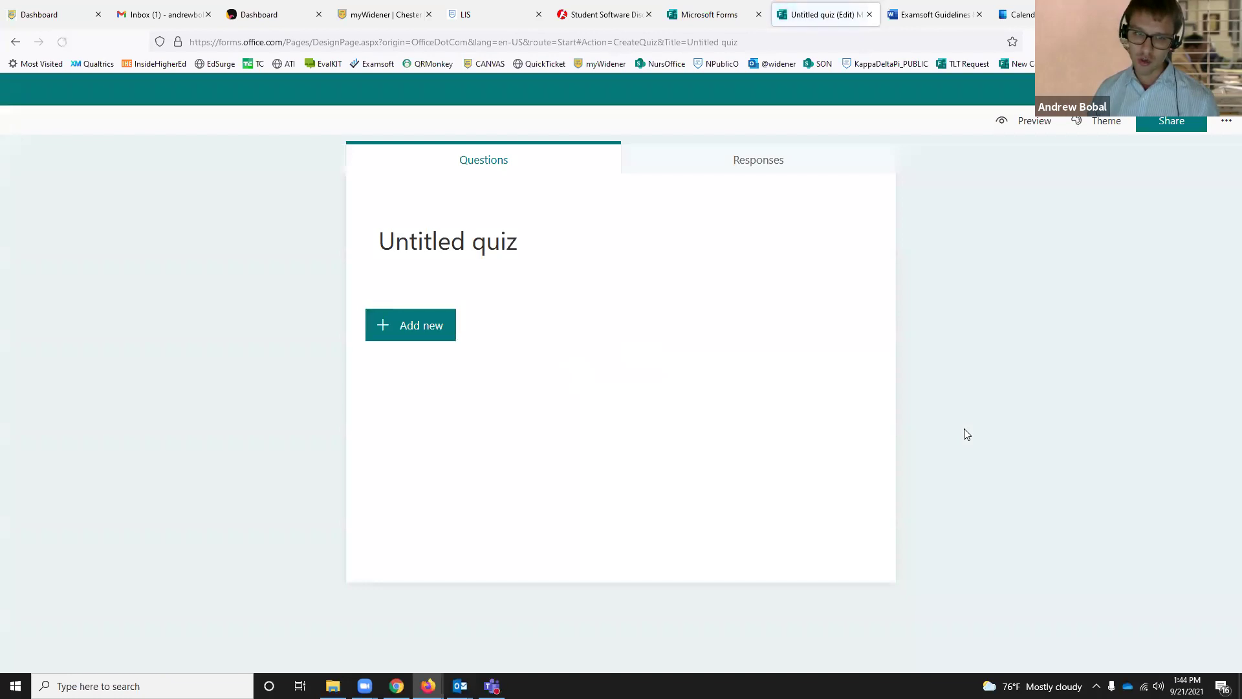
{"action": "left_click", "coordinate": [421, 331]}
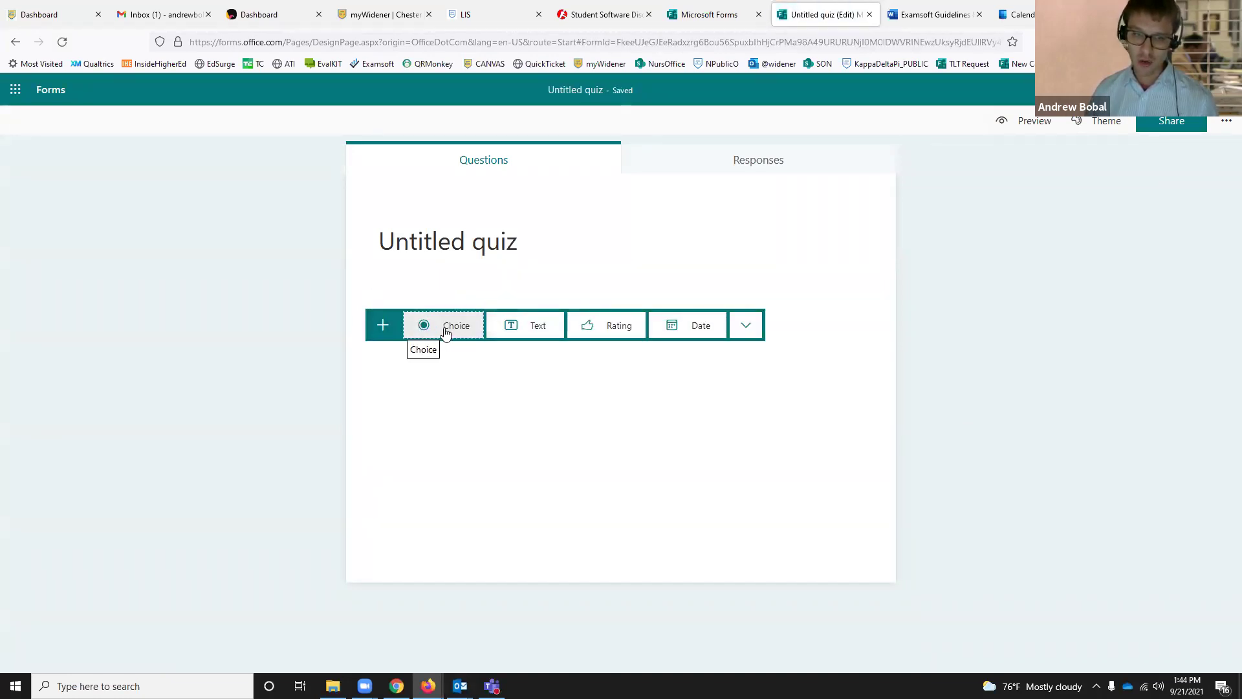
Return to the Forms home page, create a new blank form and display its question types
{"action": "left_click", "coordinate": [710, 14]}
{"action": "left_click", "coordinate": [360, 140]}
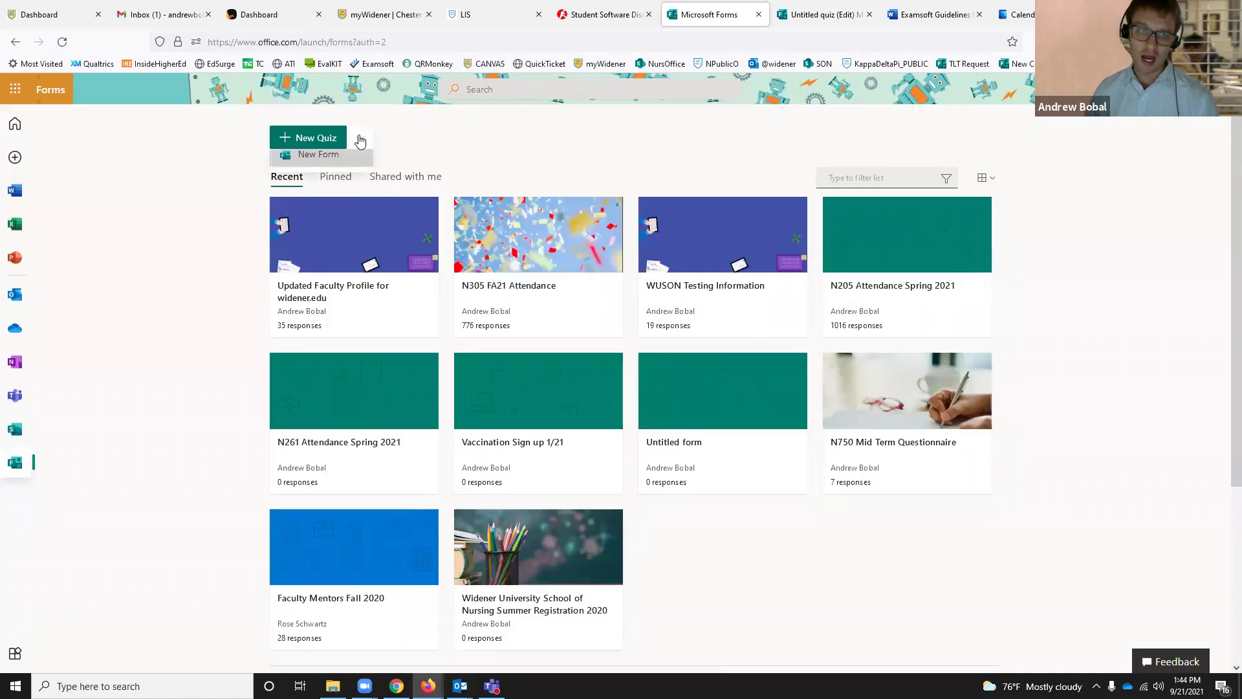
{"action": "left_click", "coordinate": [314, 168]}
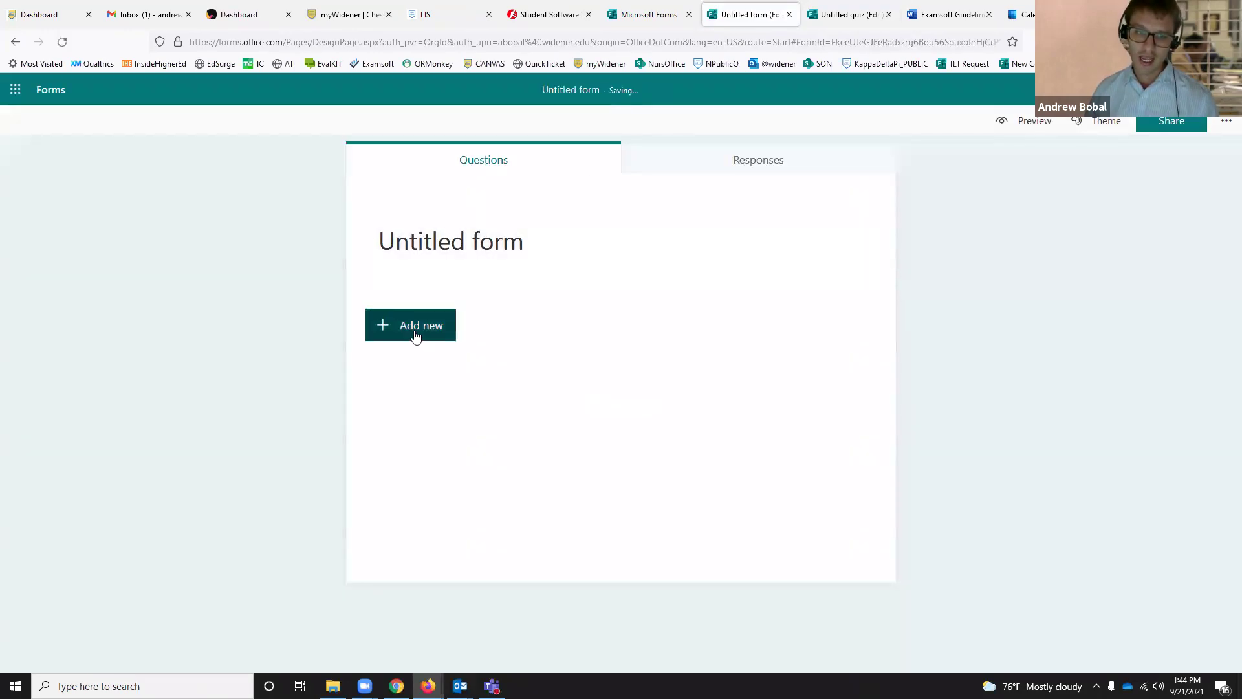
{"action": "left_click", "coordinate": [415, 335]}
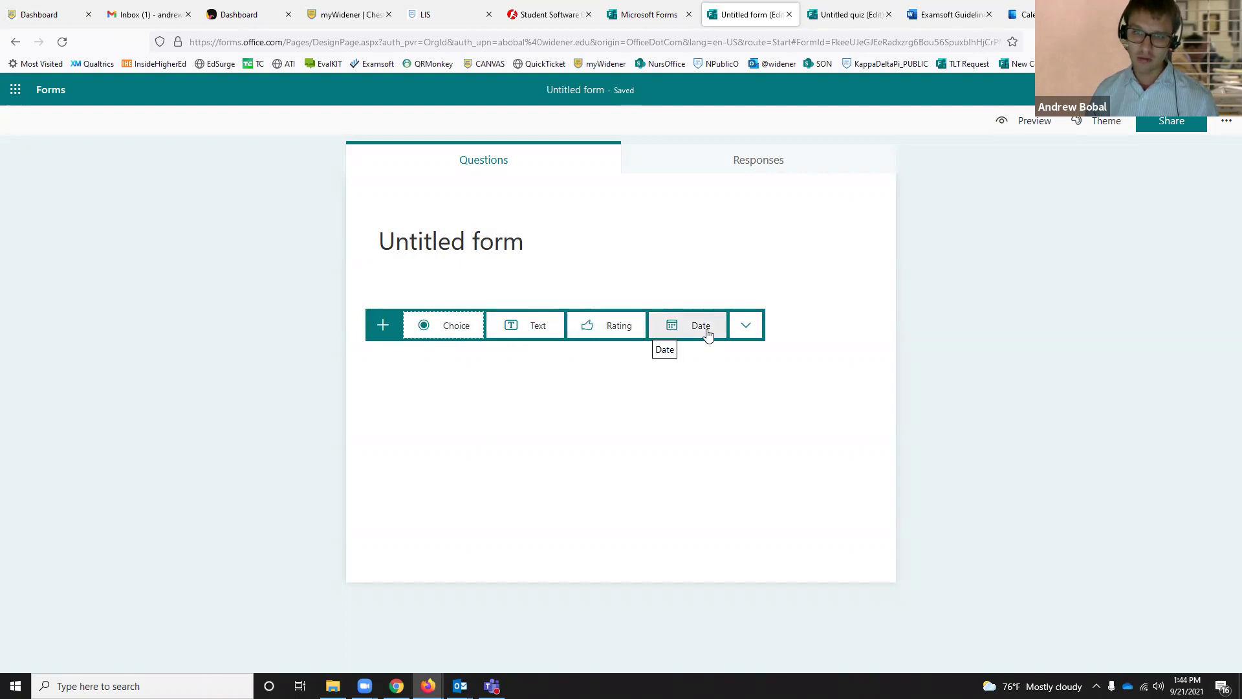
Compare the untitled form with the untitled quiz, close the quiz and return to the form
{"action": "left_click", "coordinate": [846, 15]}
{"action": "left_click", "coordinate": [720, 8]}
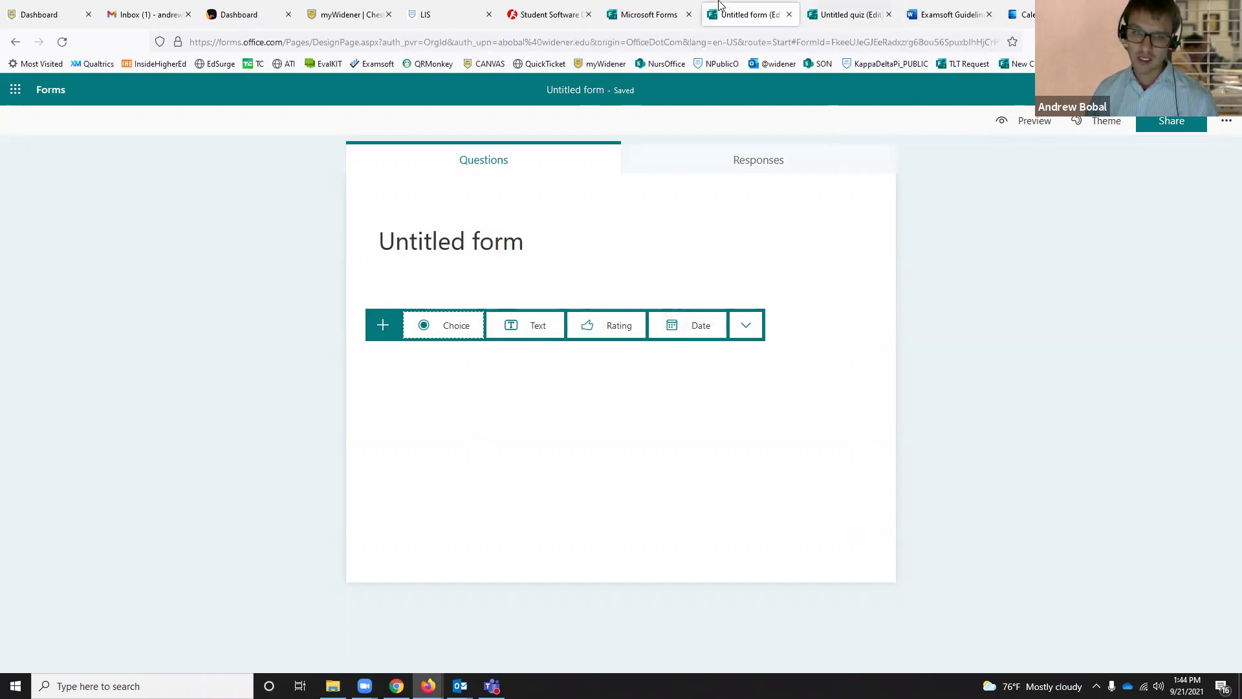
{"action": "left_click", "coordinate": [863, 7]}
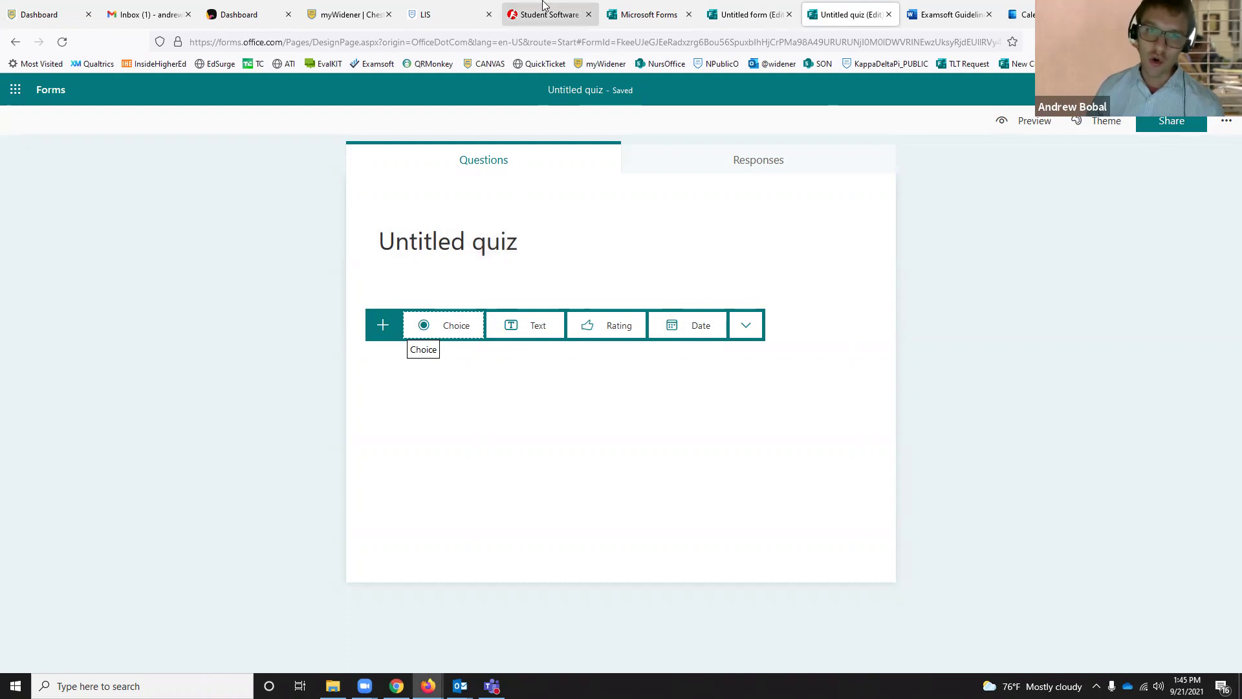
{"action": "left_click", "coordinate": [503, 255]}
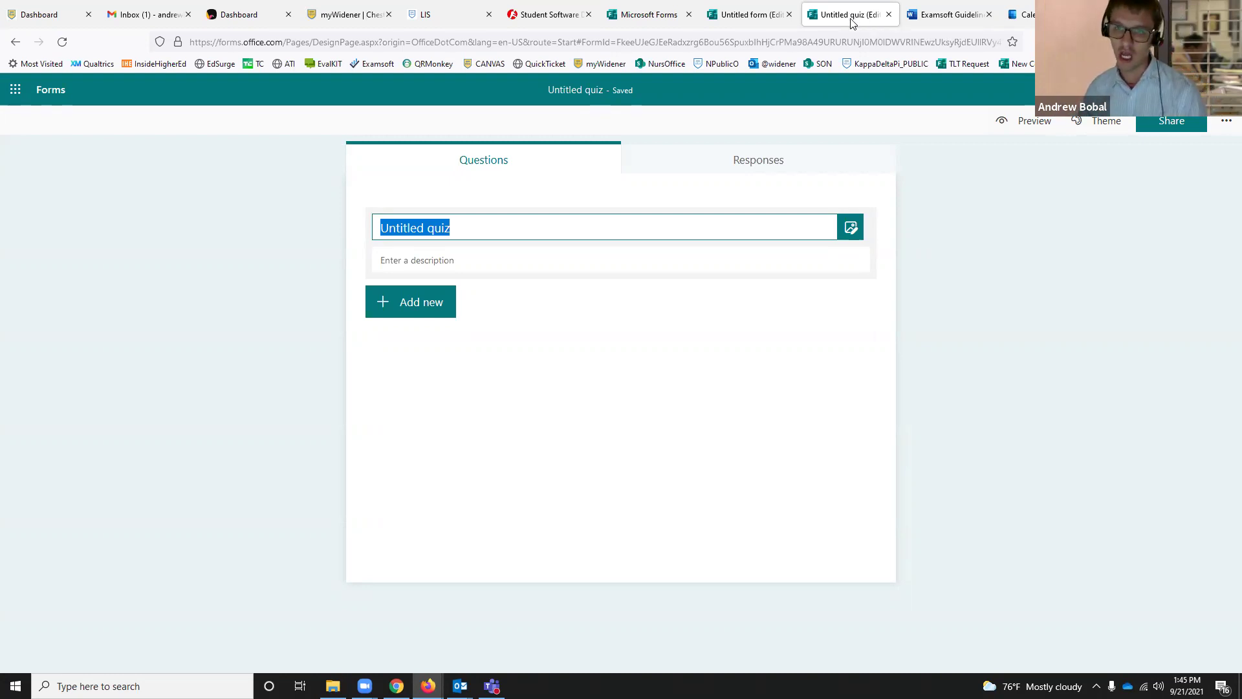
{"action": "left_click", "coordinate": [887, 16]}
{"action": "left_click", "coordinate": [750, 14]}
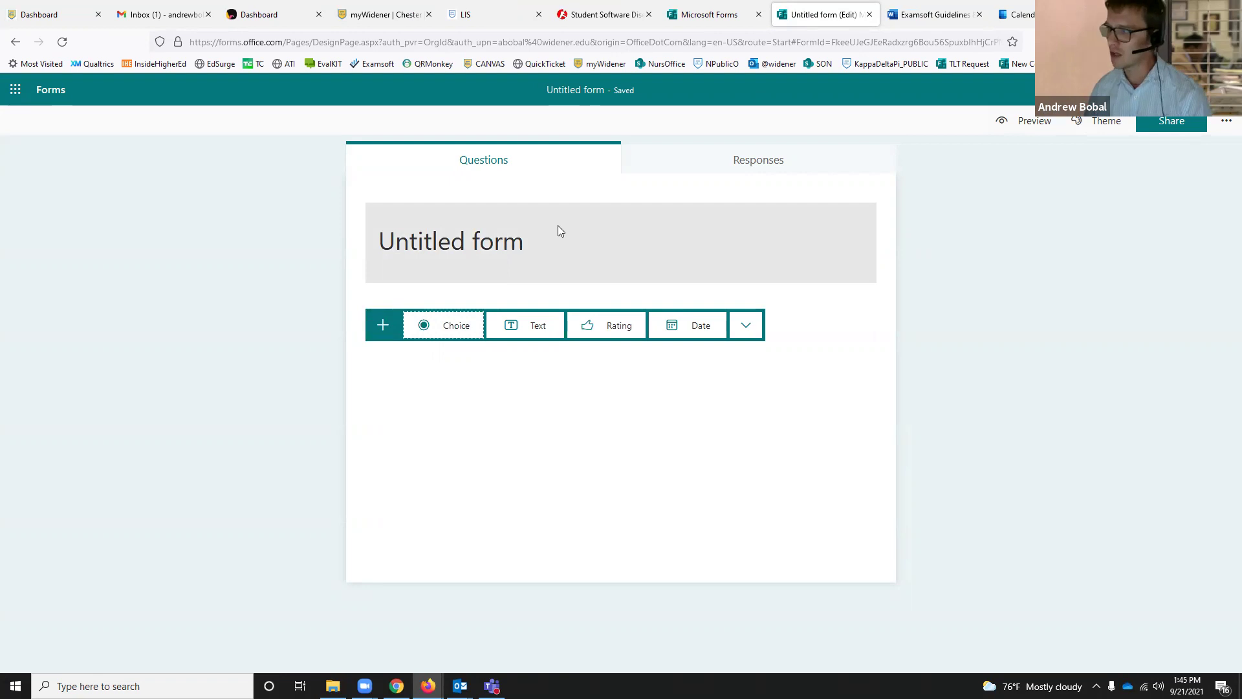
Add a Choice question and a Text question to the untitled form
{"action": "left_click", "coordinate": [381, 325]}
{"action": "left_click", "coordinate": [382, 326]}
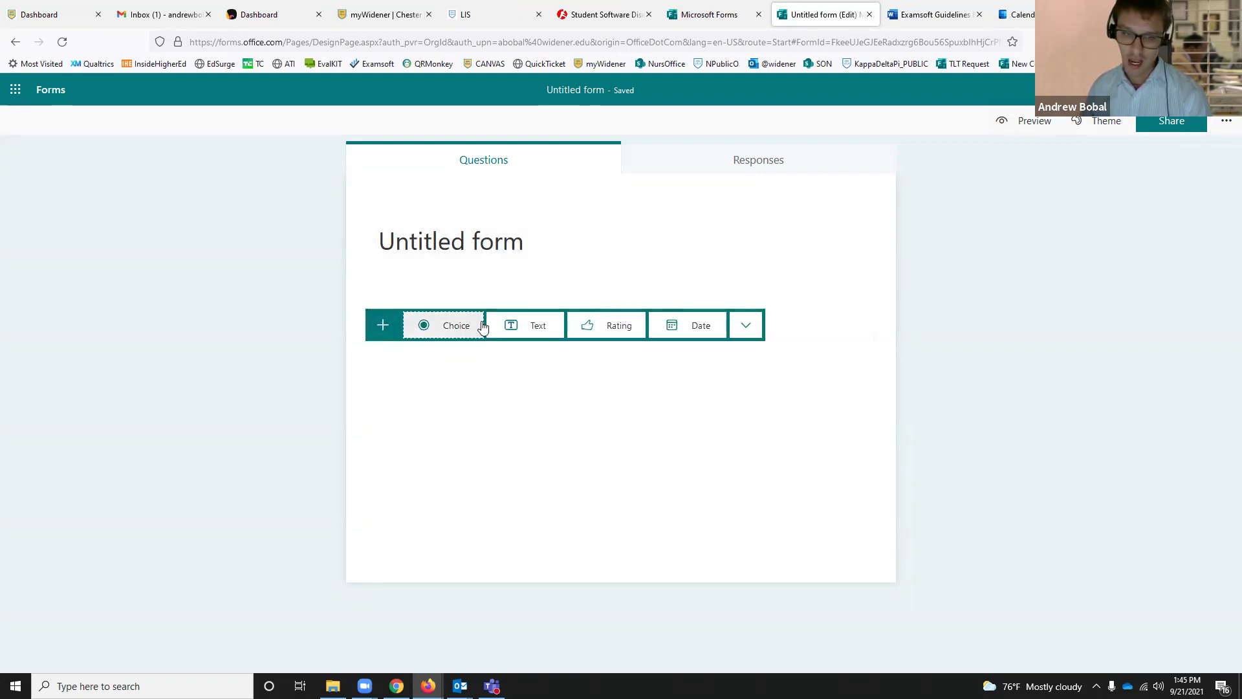
{"action": "left_click", "coordinate": [434, 325]}
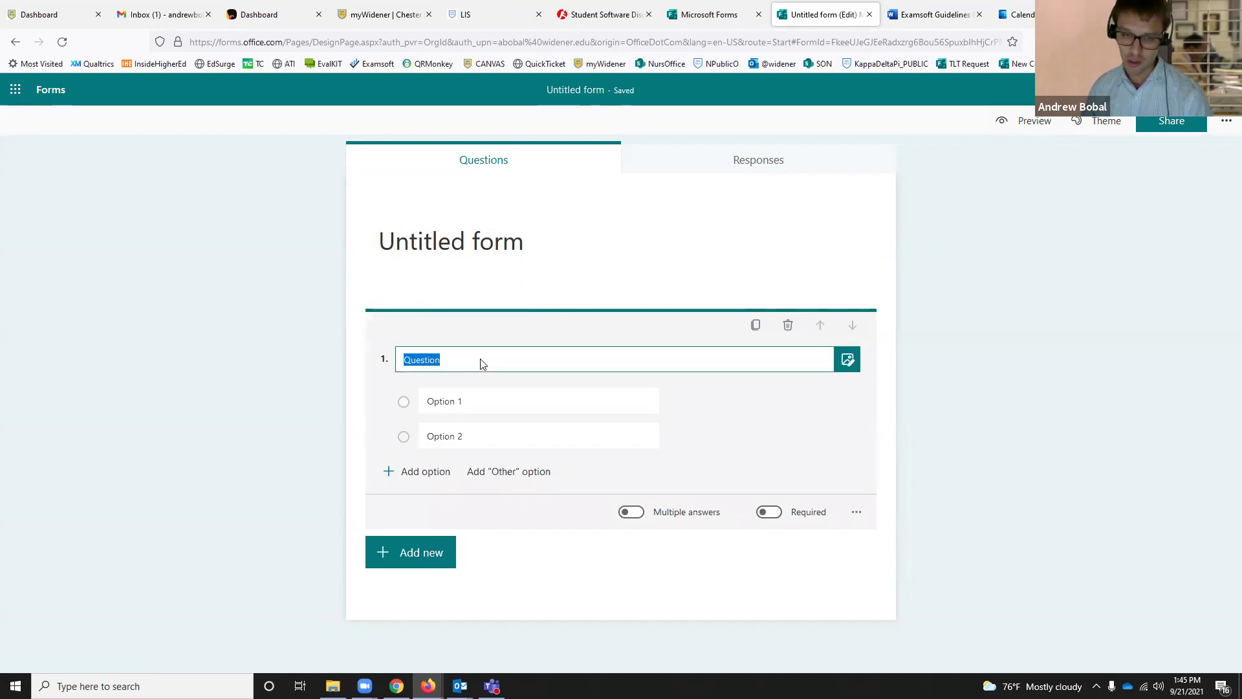
{"action": "left_click", "coordinate": [420, 565]}
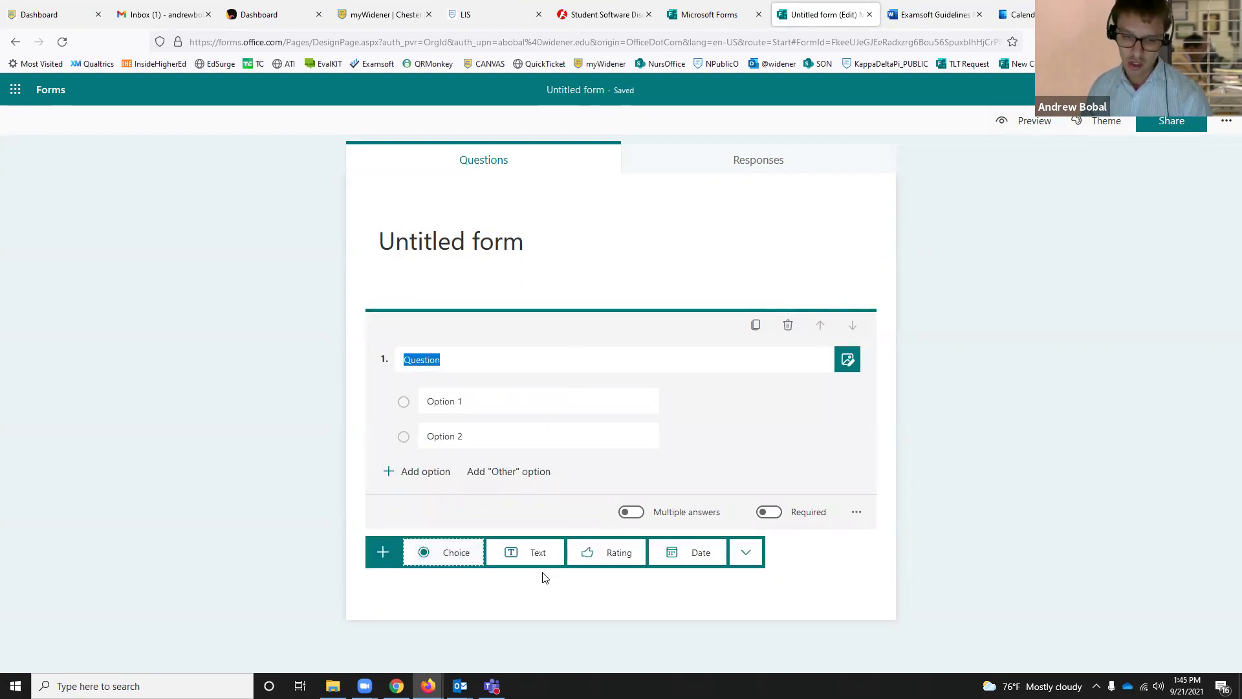
{"action": "left_click", "coordinate": [537, 553]}
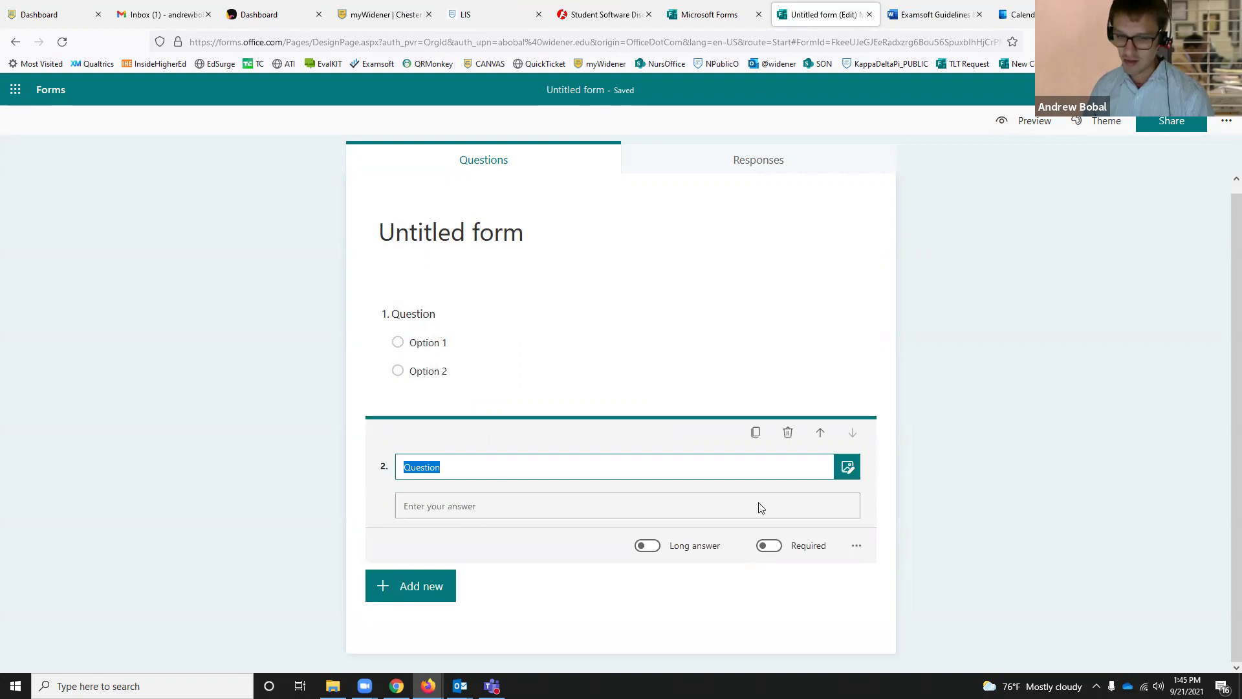
Add a Rating question and a Date question below the text question
{"action": "left_click", "coordinate": [436, 589]}
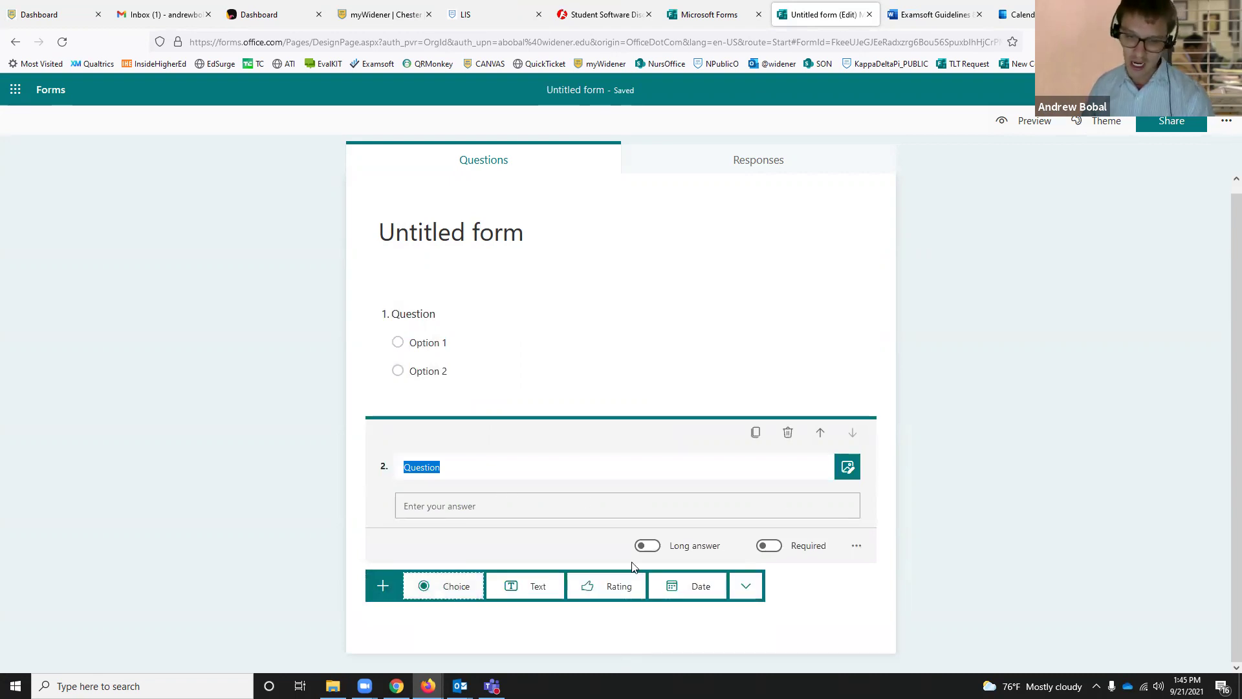
{"action": "left_click", "coordinate": [614, 589]}
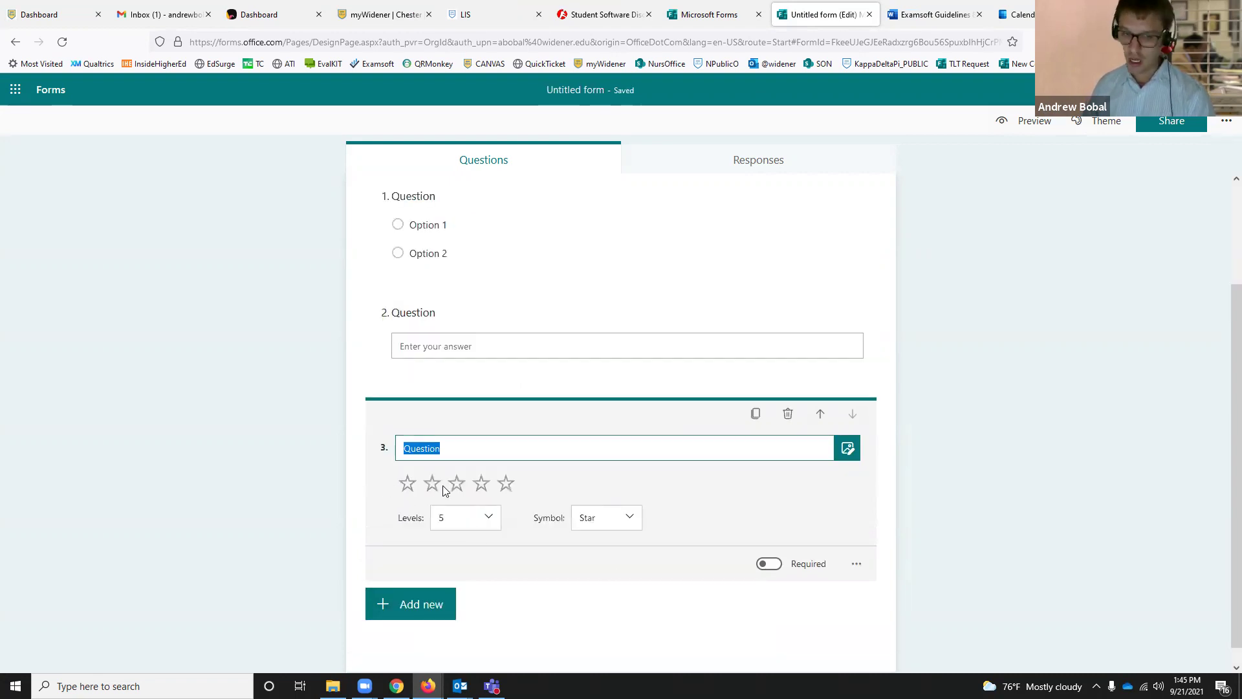
{"action": "left_click", "coordinate": [417, 608]}
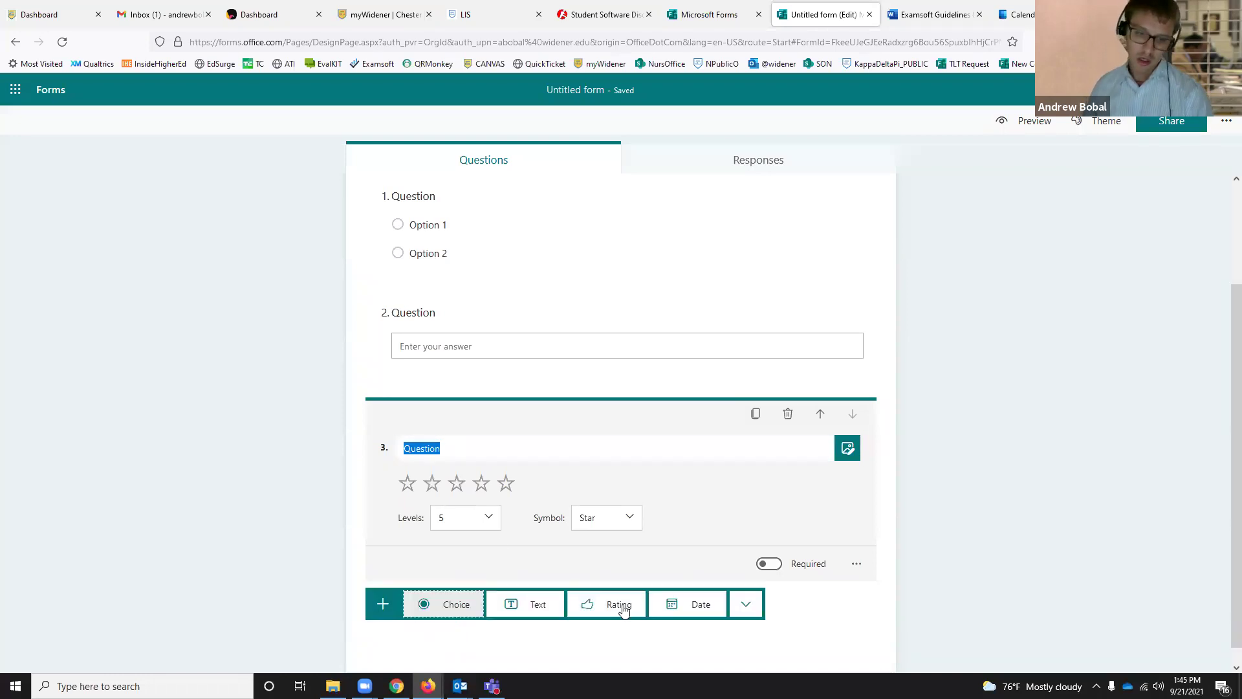
{"action": "left_click", "coordinate": [699, 604]}
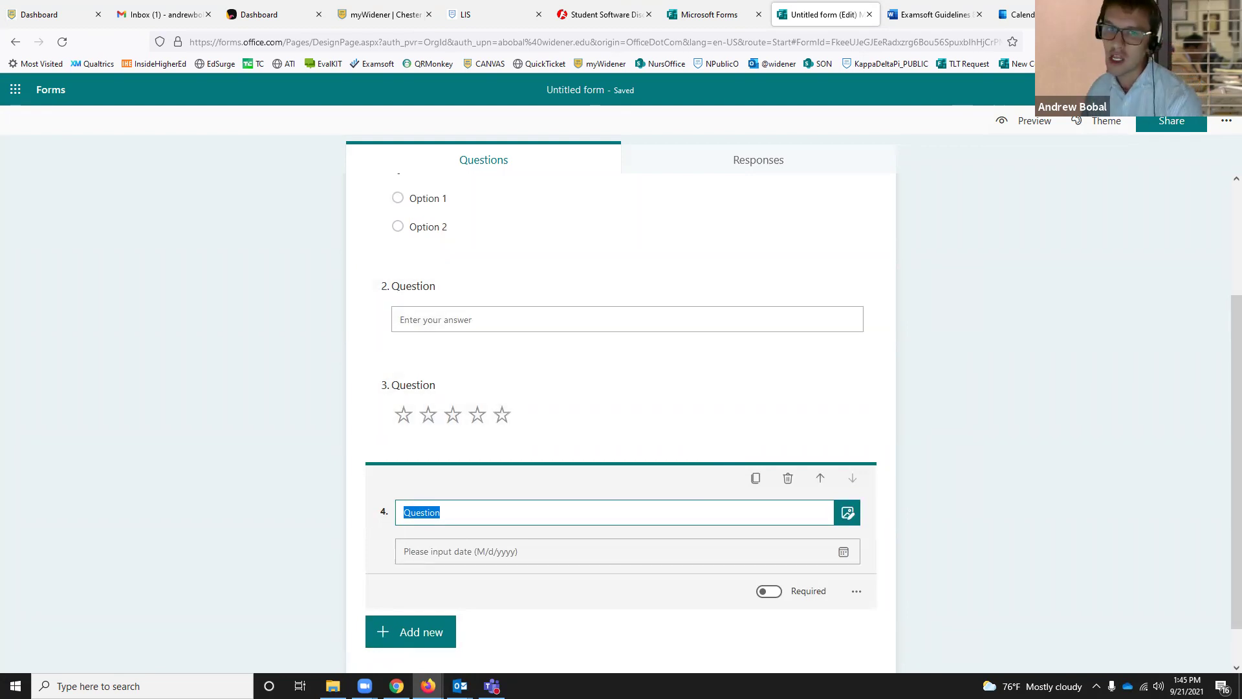
Open the WUSON Testing Information form from the recent forms and review its text, number and date questions
{"action": "left_click", "coordinate": [554, 11]}
{"action": "left_click", "coordinate": [709, 15]}
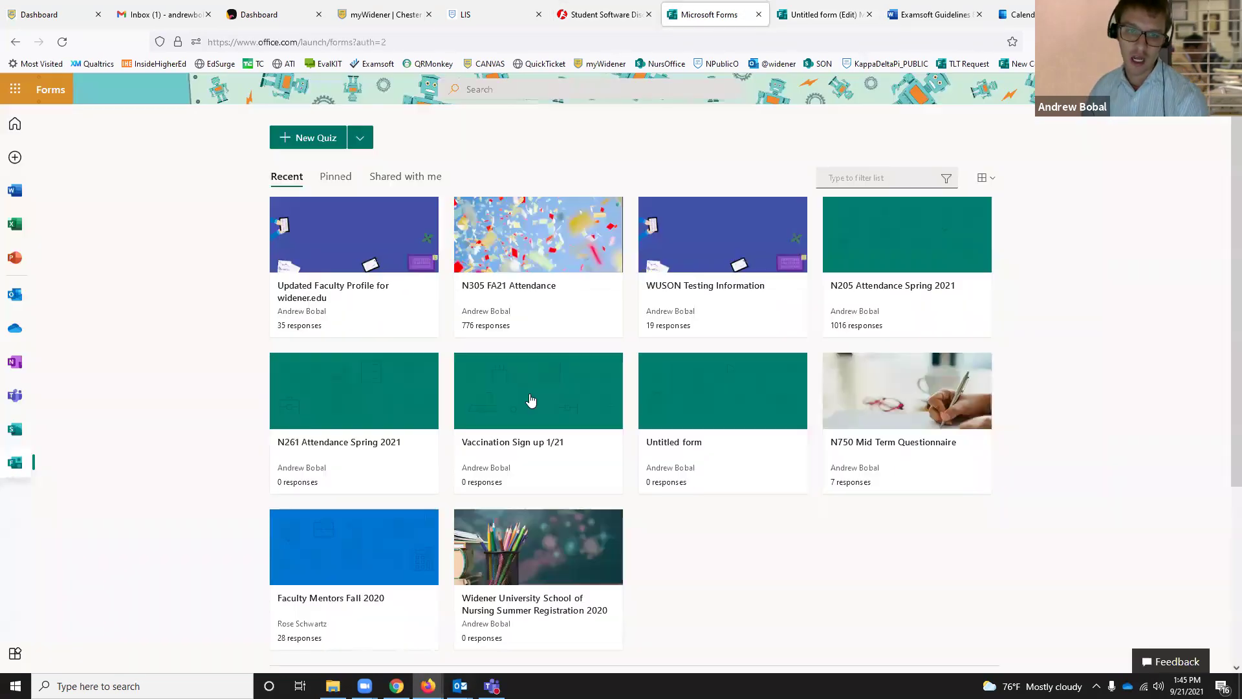
{"action": "left_click", "coordinate": [725, 295]}
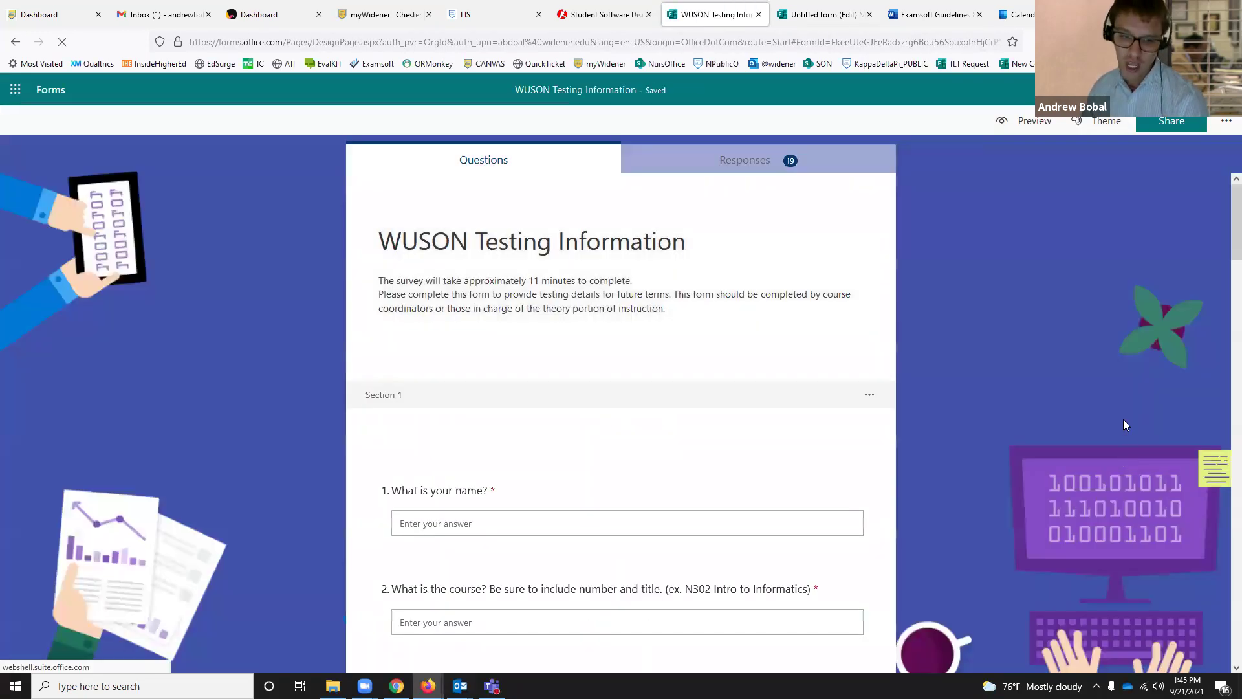
{"action": "scroll", "coordinate": [1013, 287], "scroll_direction": "down", "scroll_amount": 3}
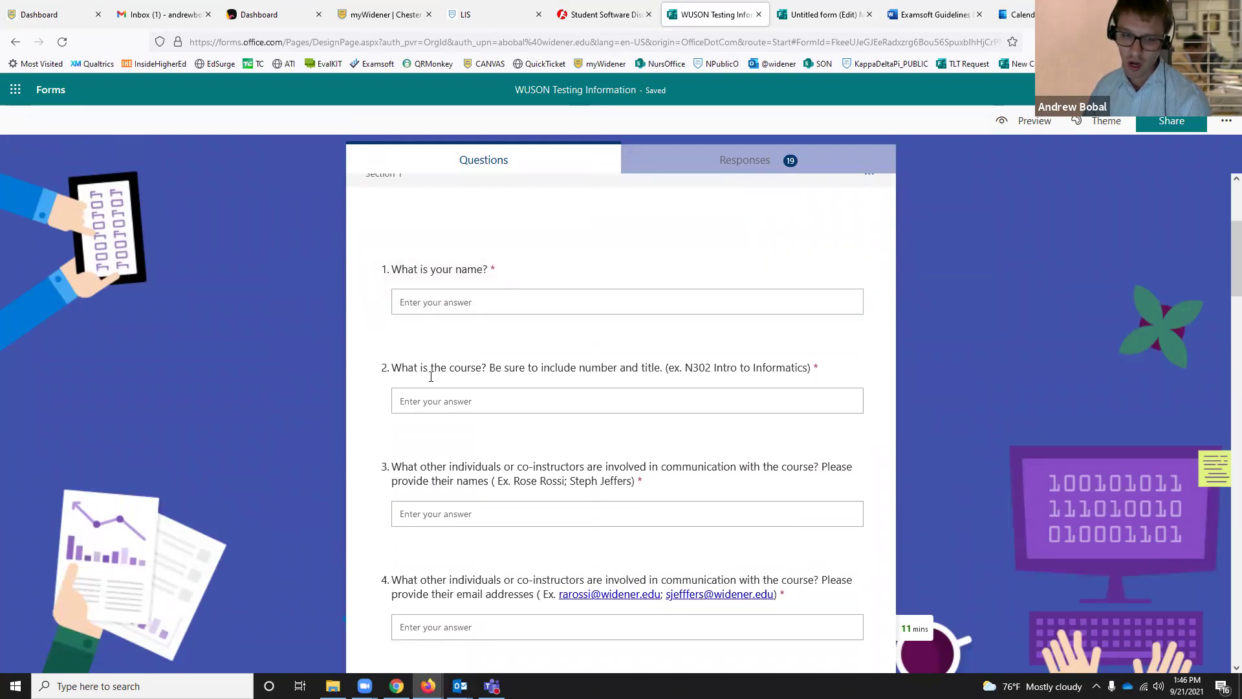
{"action": "scroll", "coordinate": [717, 440], "scroll_direction": "down", "scroll_amount": 7}
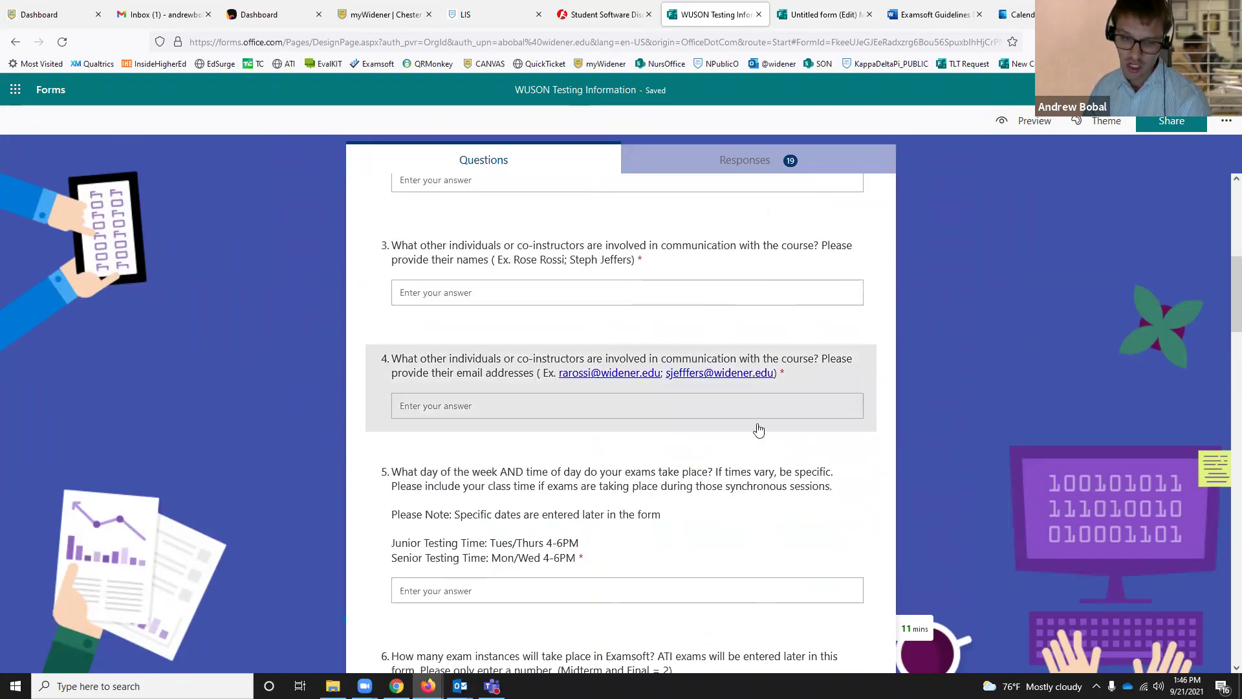
{"action": "scroll", "coordinate": [500, 391], "scroll_direction": "down", "scroll_amount": 6}
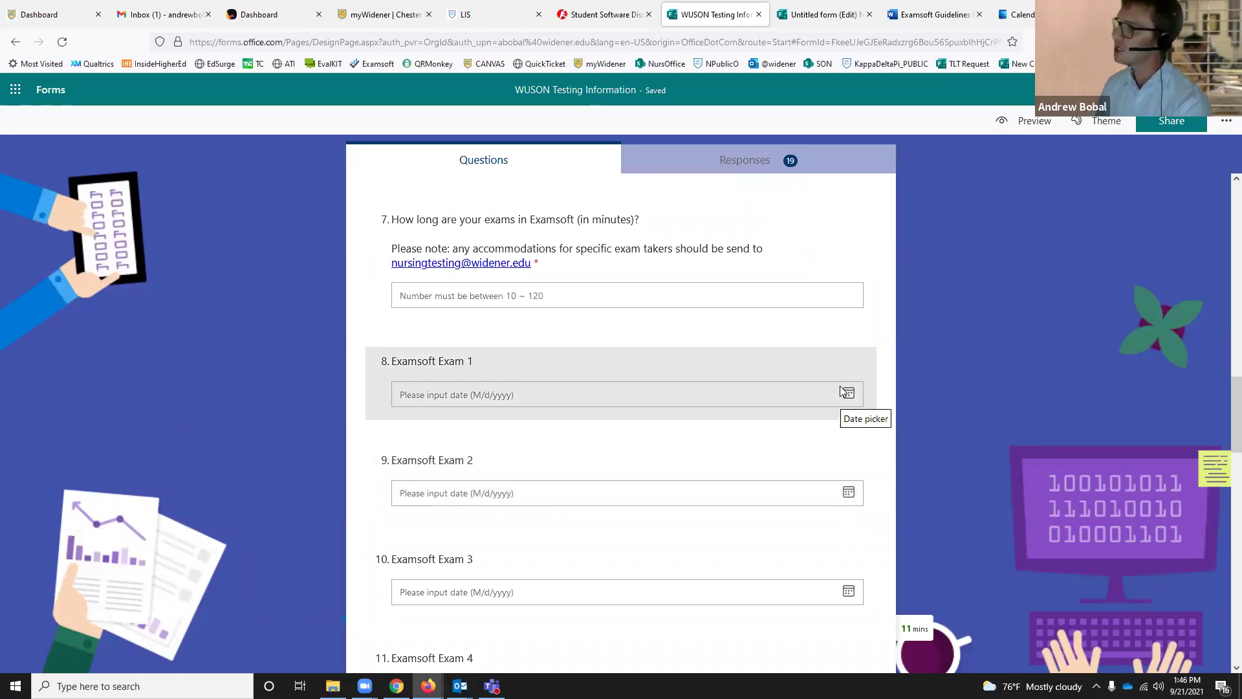
{"action": "scroll", "coordinate": [739, 359], "scroll_direction": "up", "scroll_amount": 1}
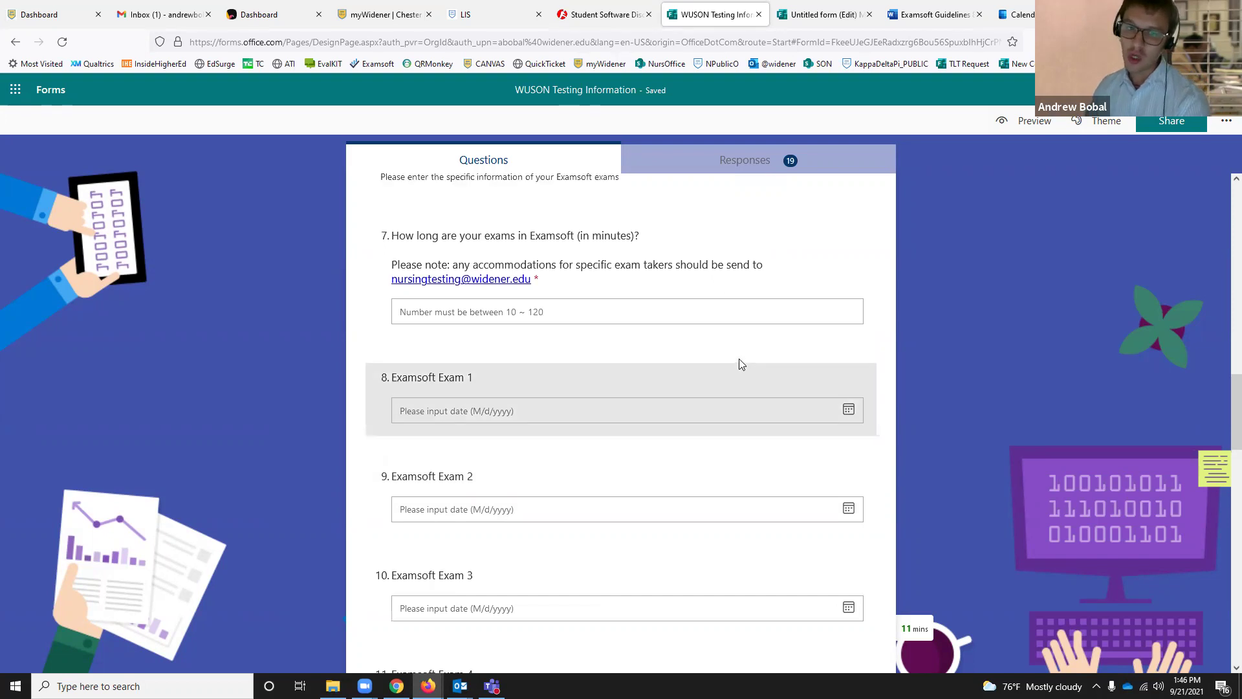
{"action": "scroll", "coordinate": [739, 358], "scroll_direction": "up", "scroll_amount": 15}
Return to the untitled form and preview it in the computer and mobile layouts
{"action": "left_click", "coordinate": [817, 10]}
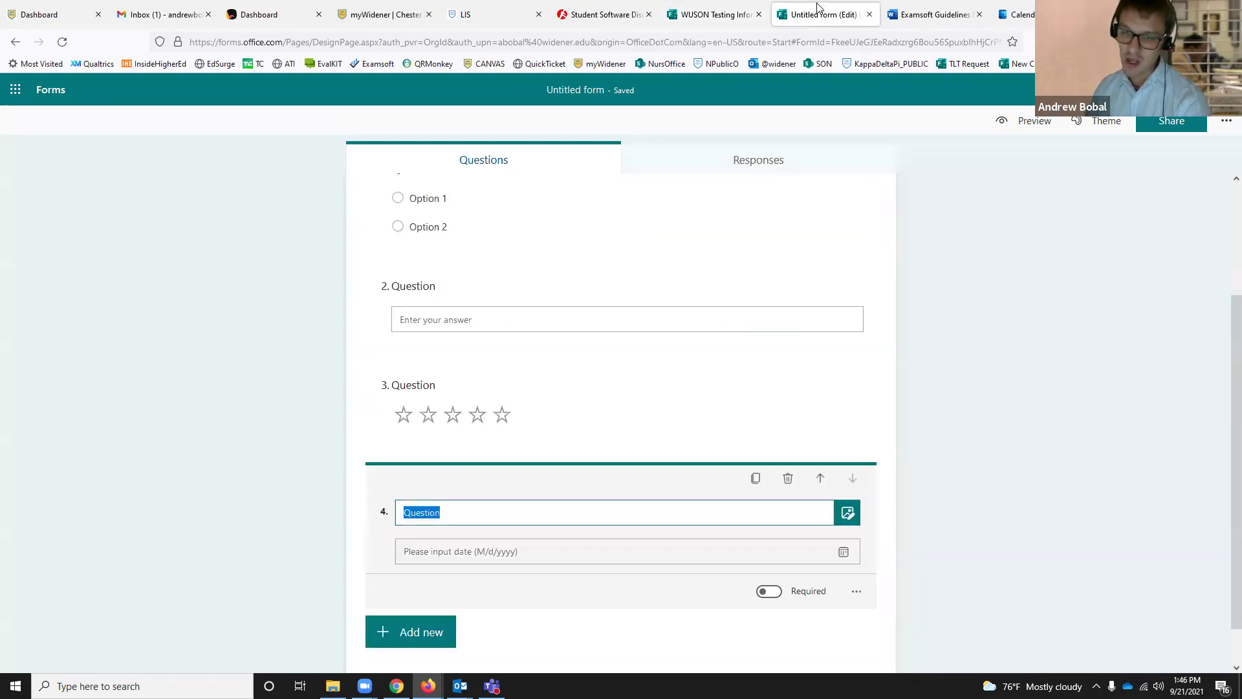
{"action": "scroll", "coordinate": [746, 340], "scroll_direction": "up", "scroll_amount": 3}
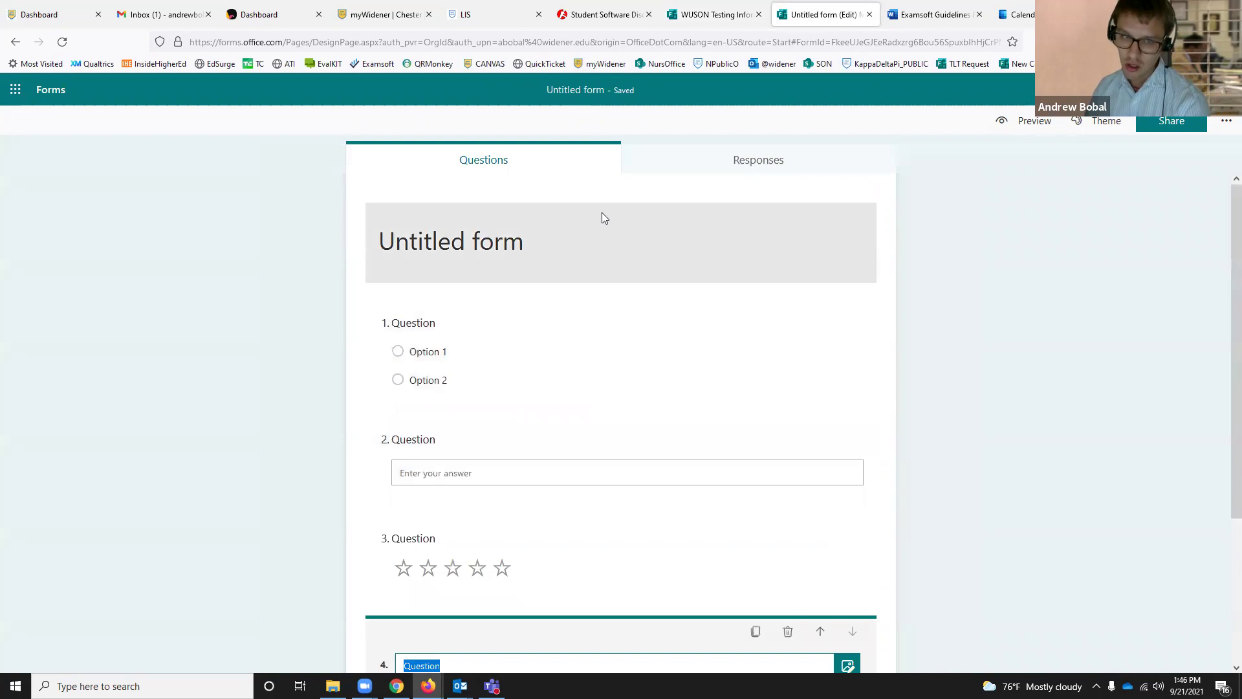
{"action": "left_click", "coordinate": [1026, 124]}
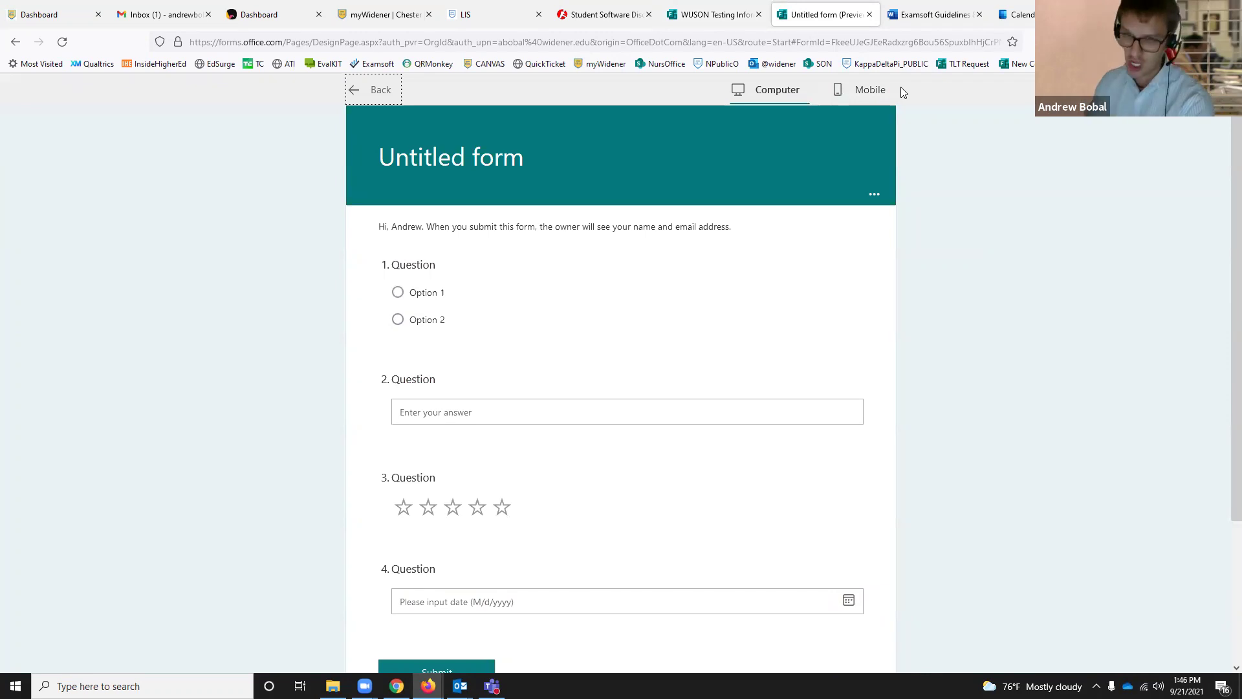
{"action": "left_click", "coordinate": [791, 94]}
{"action": "left_click", "coordinate": [870, 90]}
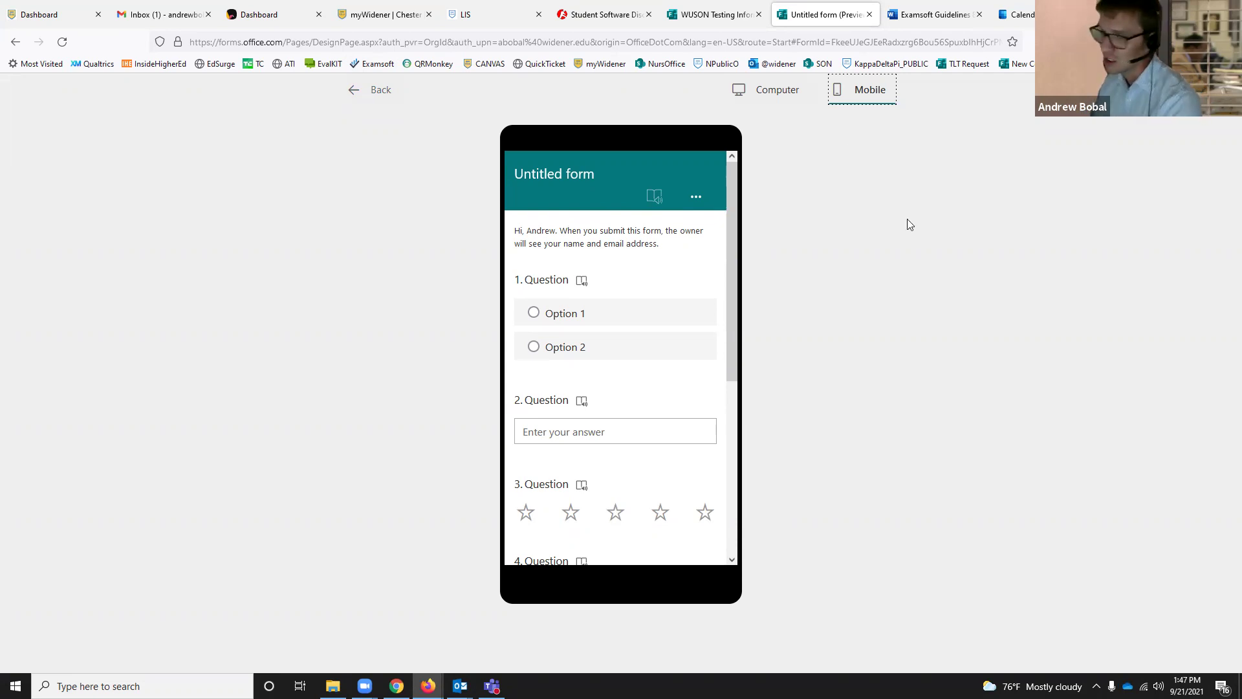
Close the untitled form's preview and go back to the WUSON Testing Information form
{"action": "left_click", "coordinate": [870, 15]}
{"action": "left_click", "coordinate": [711, 15]}
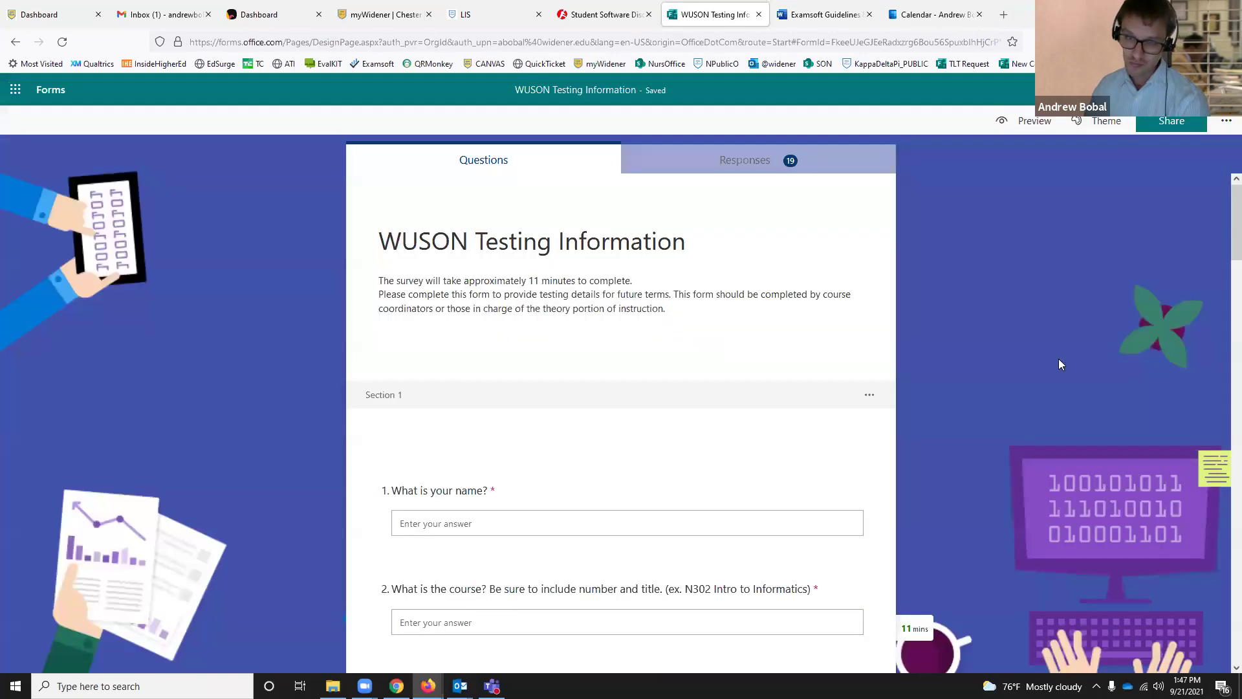
{"action": "left_click", "coordinate": [650, 10]}
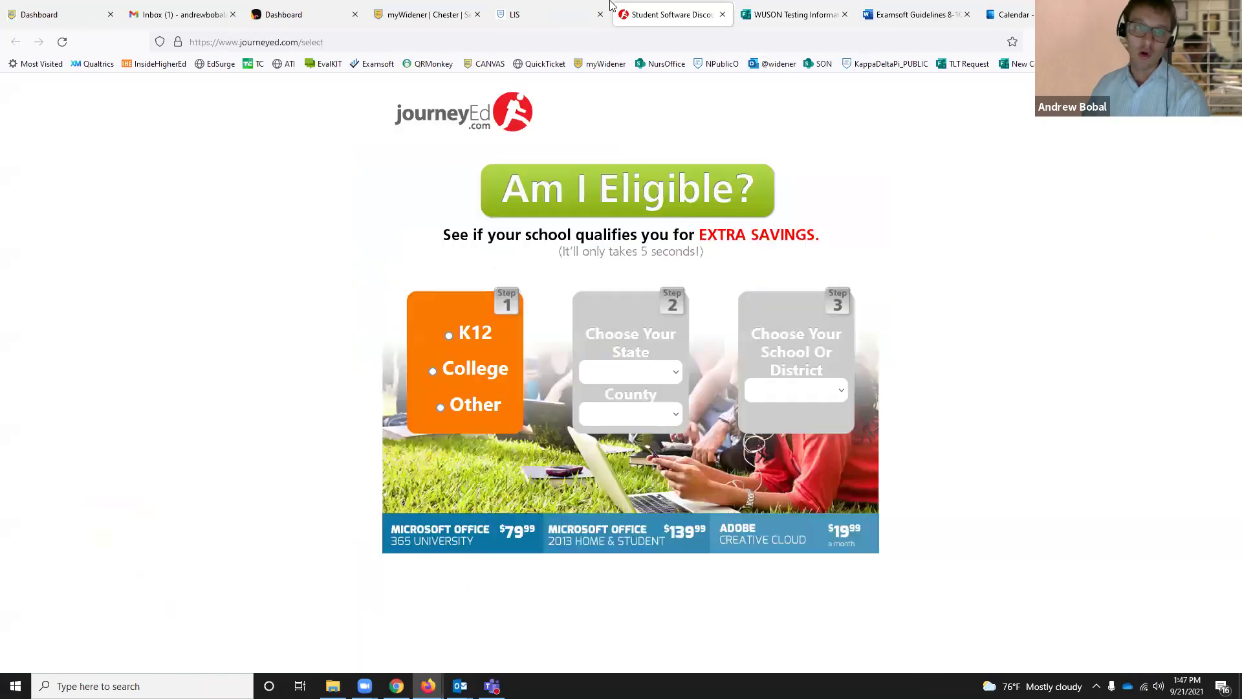
{"action": "left_click", "coordinate": [789, 14]}
Reopen the newest untitled form from the Forms home page and display its responses
{"action": "left_click", "coordinate": [15, 89]}
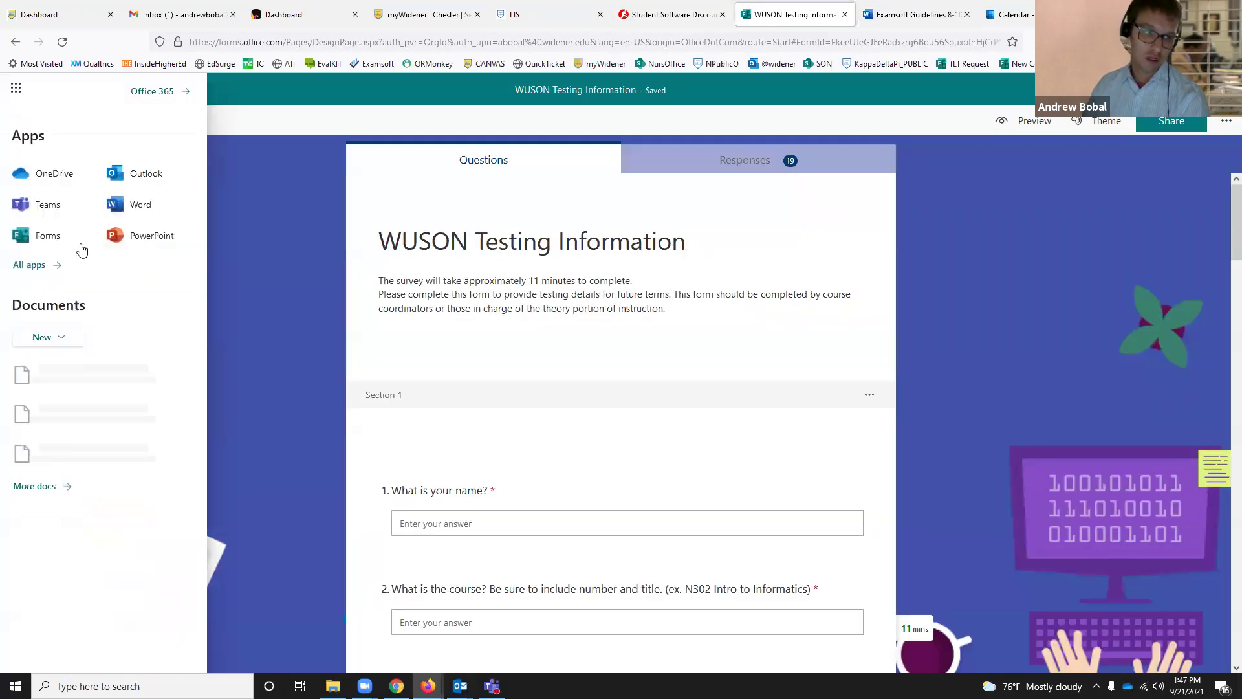
{"action": "left_click", "coordinate": [134, 253]}
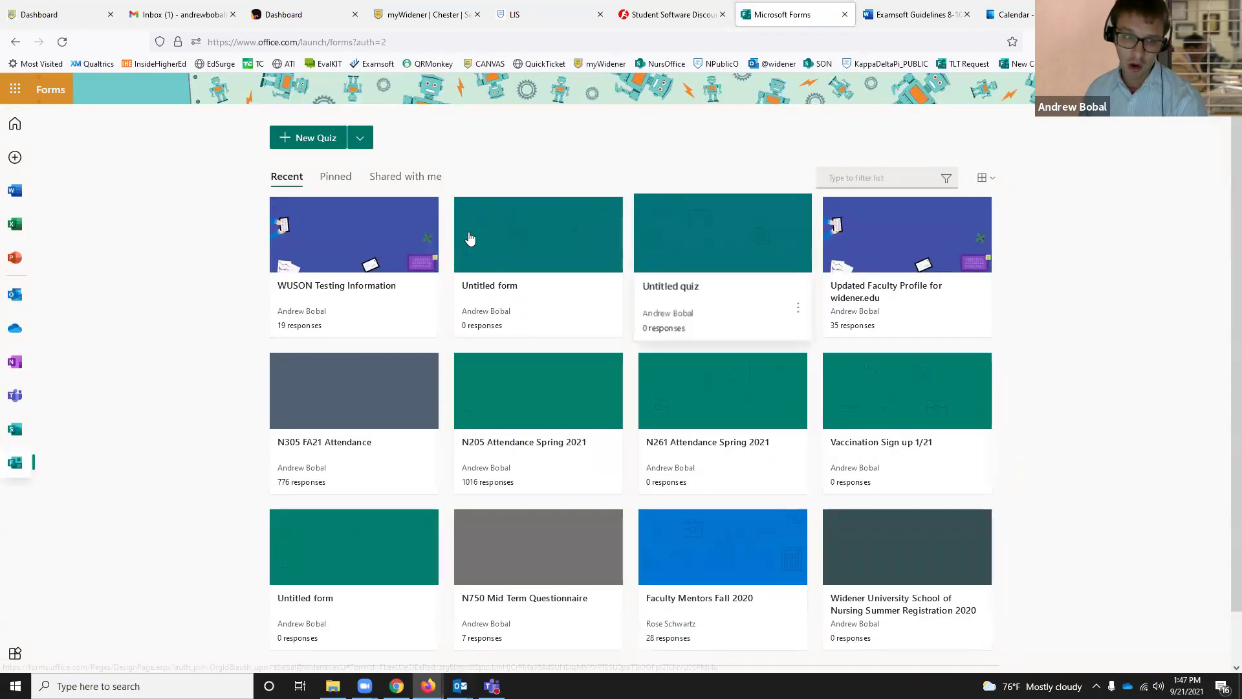
{"action": "left_click", "coordinate": [551, 256]}
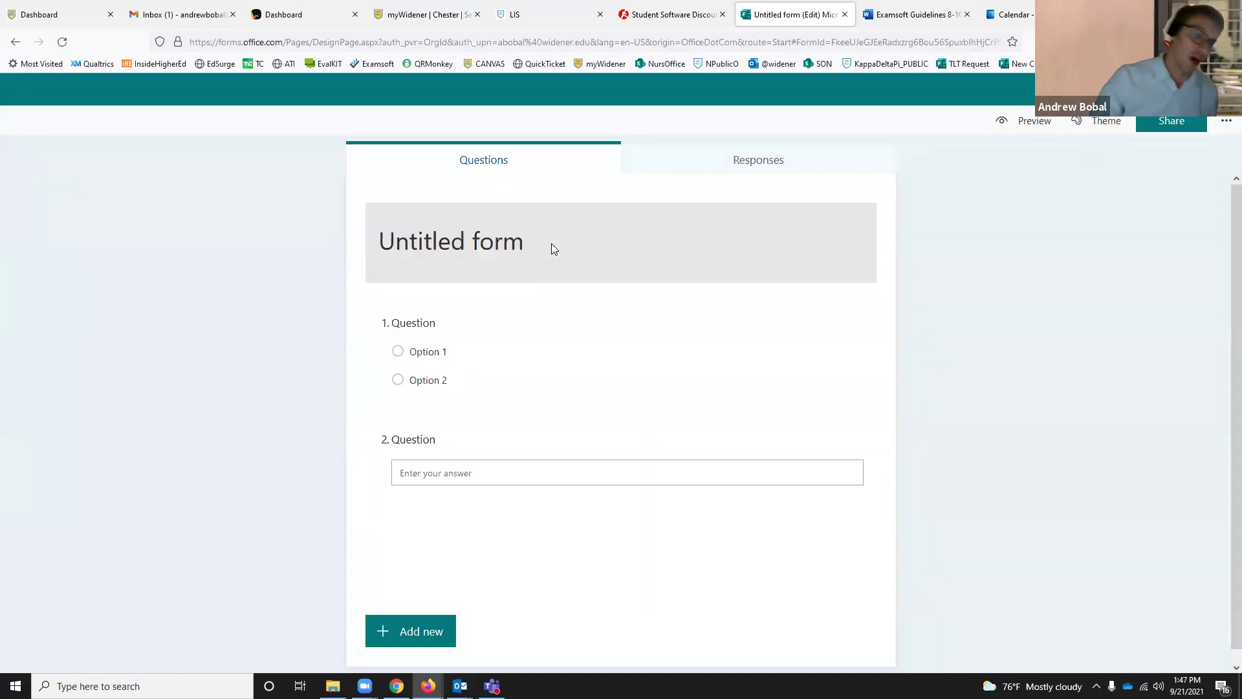
{"action": "left_click", "coordinate": [767, 165]}
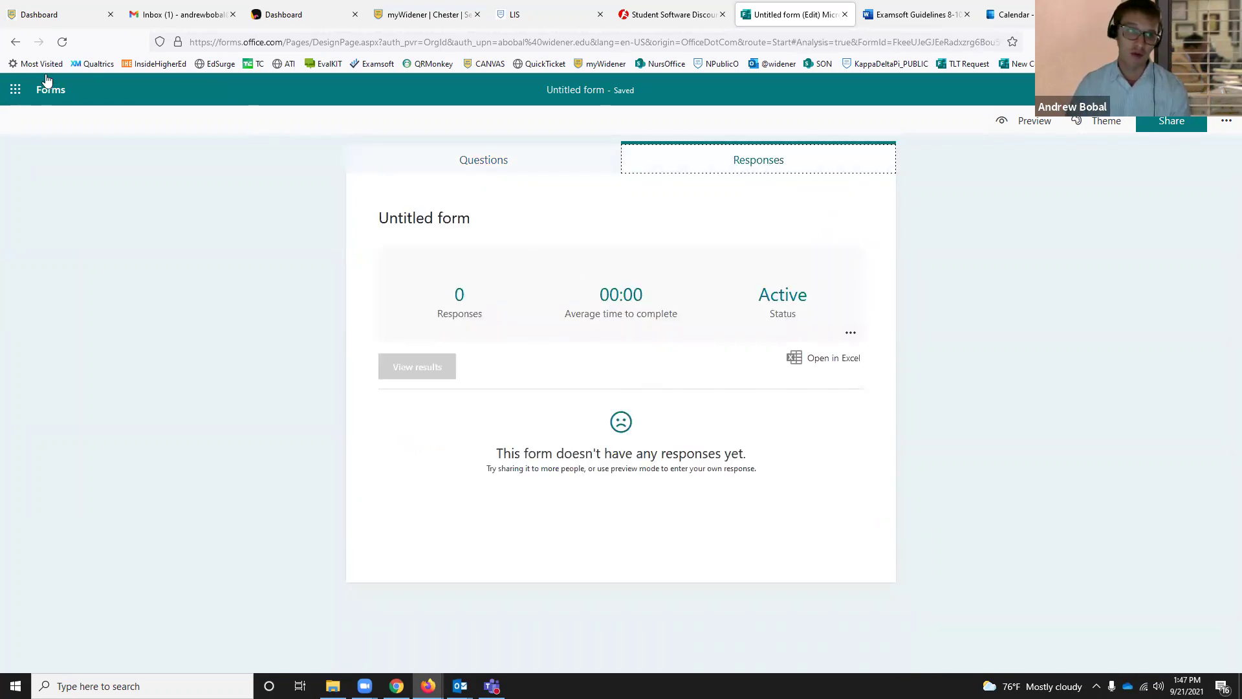
Go back to the Forms home page, open the WUSON Testing Information form and display its responses
{"action": "left_click", "coordinate": [14, 90]}
{"action": "left_click", "coordinate": [20, 244]}
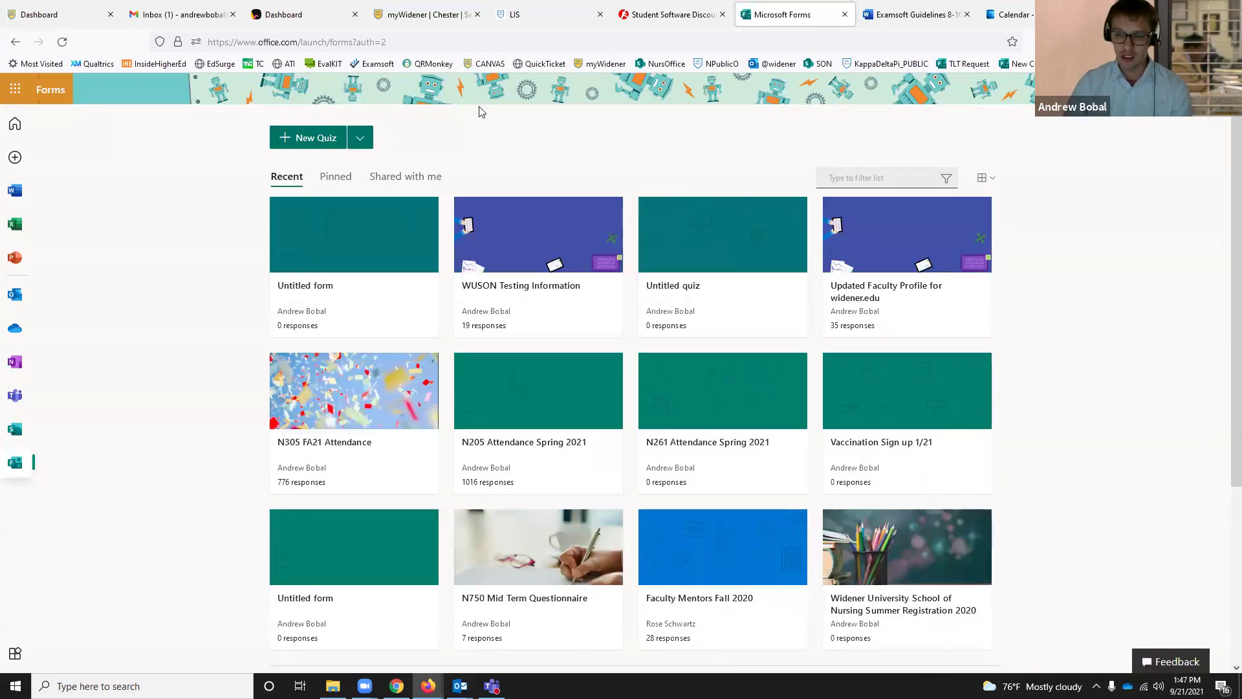
{"action": "left_click", "coordinate": [555, 287]}
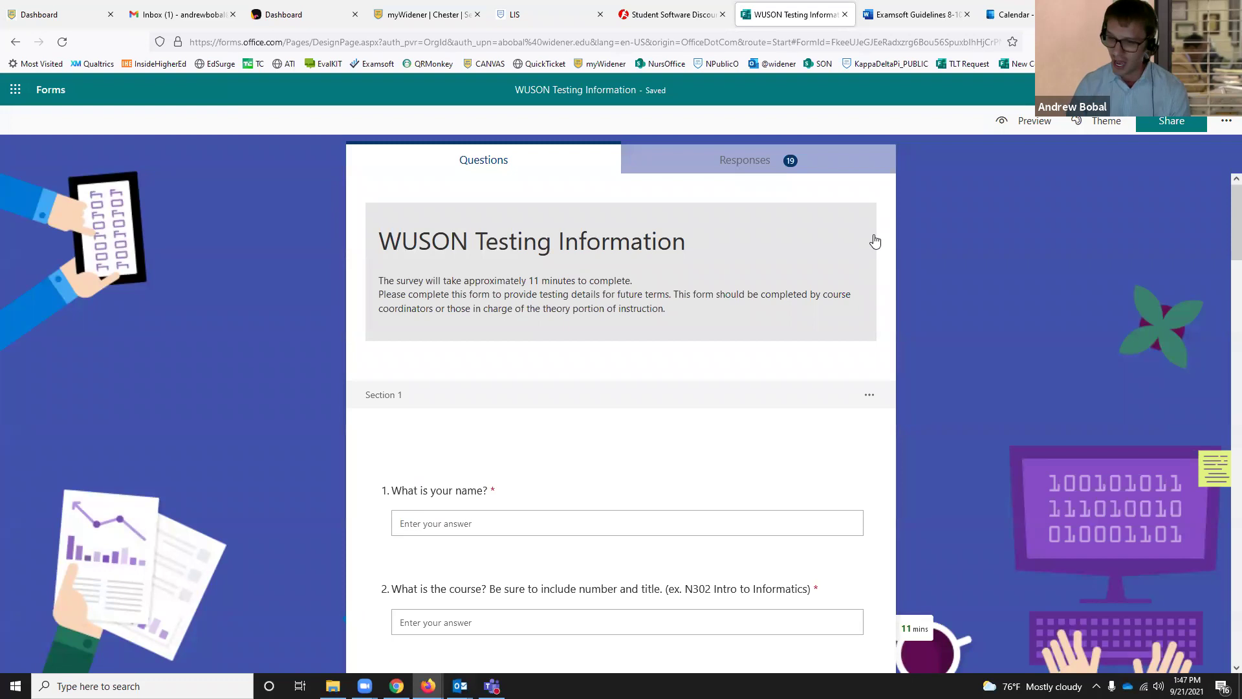
{"action": "left_click", "coordinate": [737, 160]}
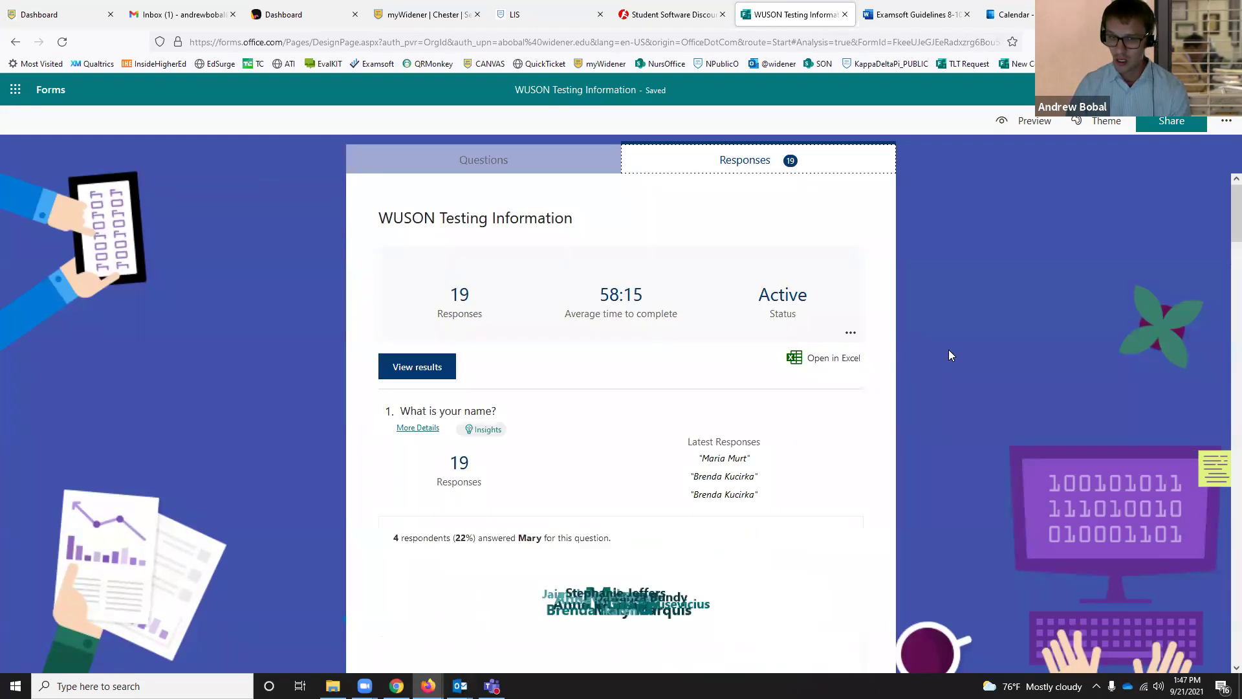
Examine the response summaries and word clouds for the first five WUSON Testing Information questions
{"action": "scroll", "coordinate": [954, 320], "scroll_direction": "down", "scroll_amount": 1}
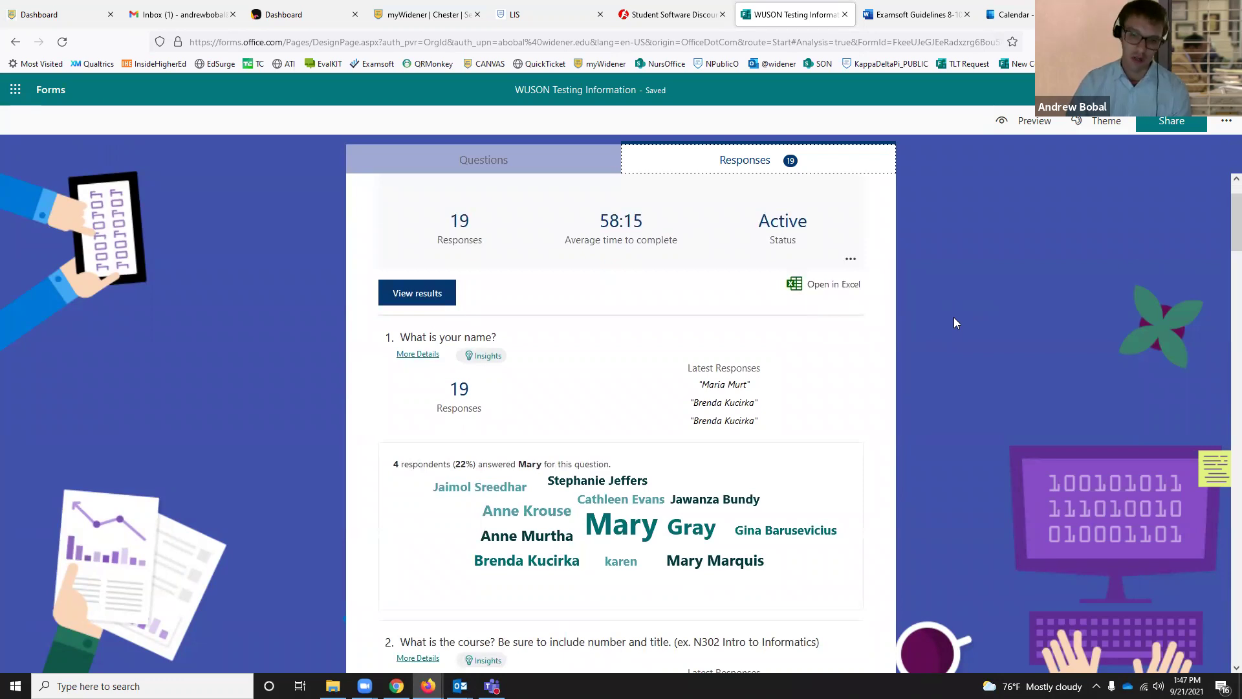
{"action": "scroll", "coordinate": [673, 355], "scroll_direction": "down", "scroll_amount": 1}
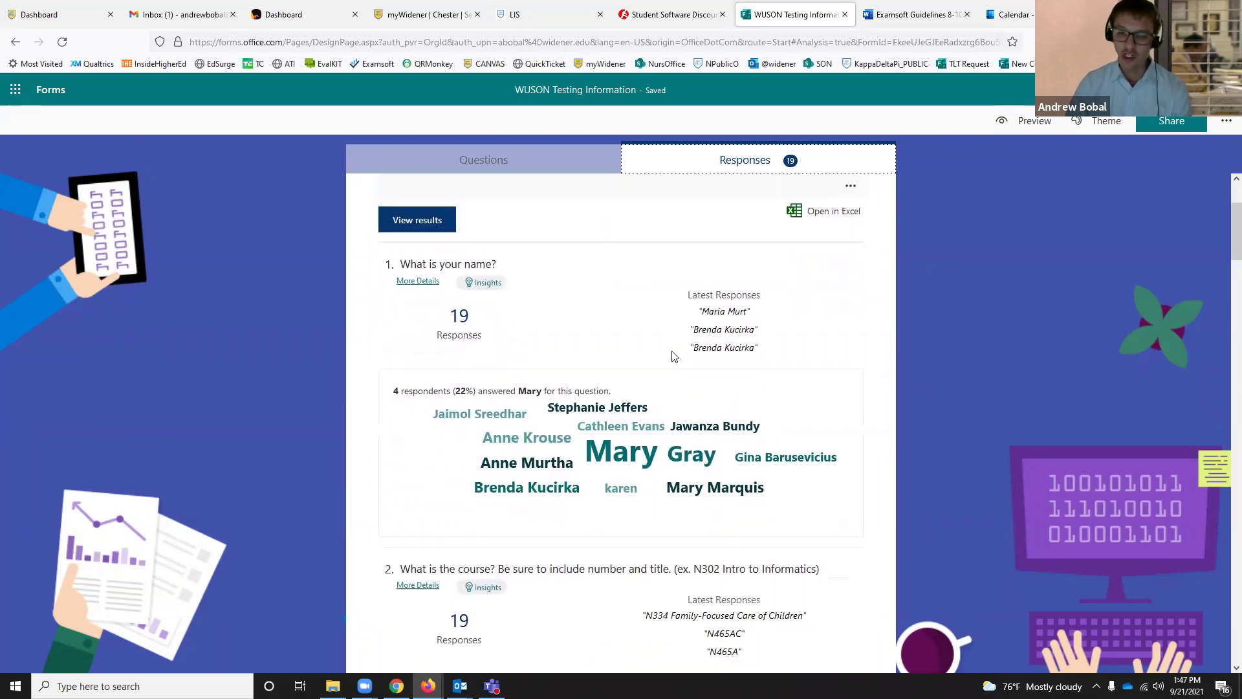
{"action": "scroll", "coordinate": [673, 355], "scroll_direction": "down", "scroll_amount": 1}
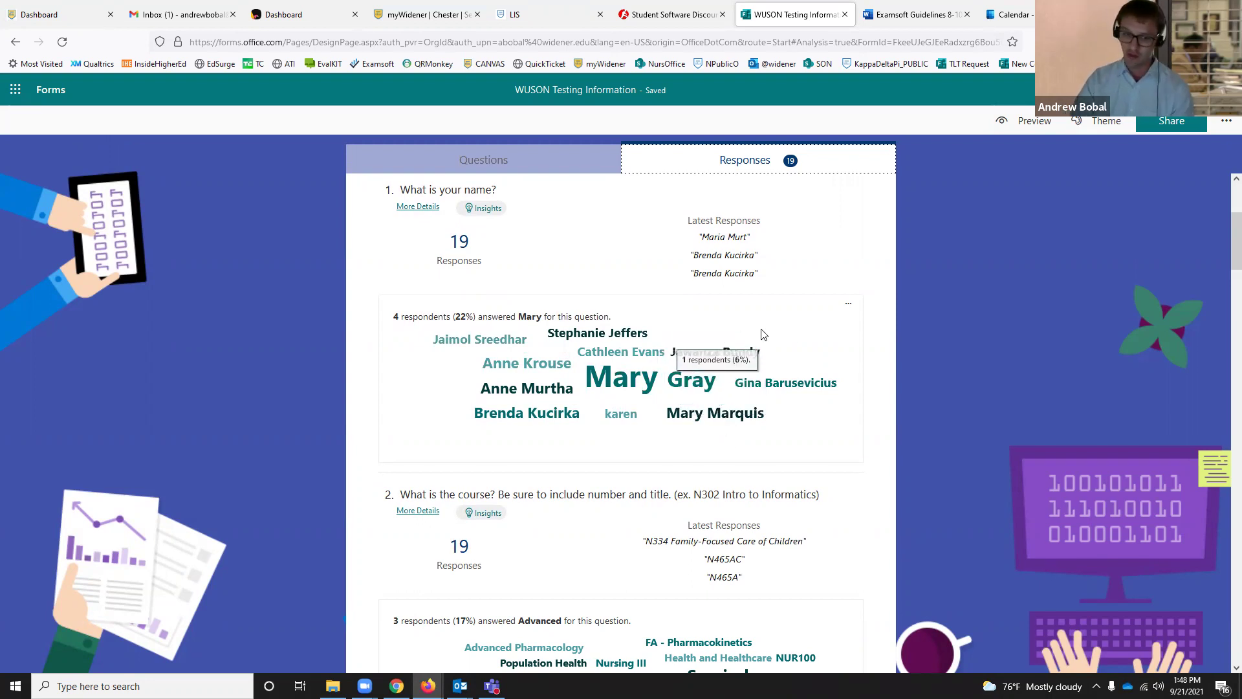
{"action": "scroll", "coordinate": [788, 335], "scroll_direction": "down", "scroll_amount": 5}
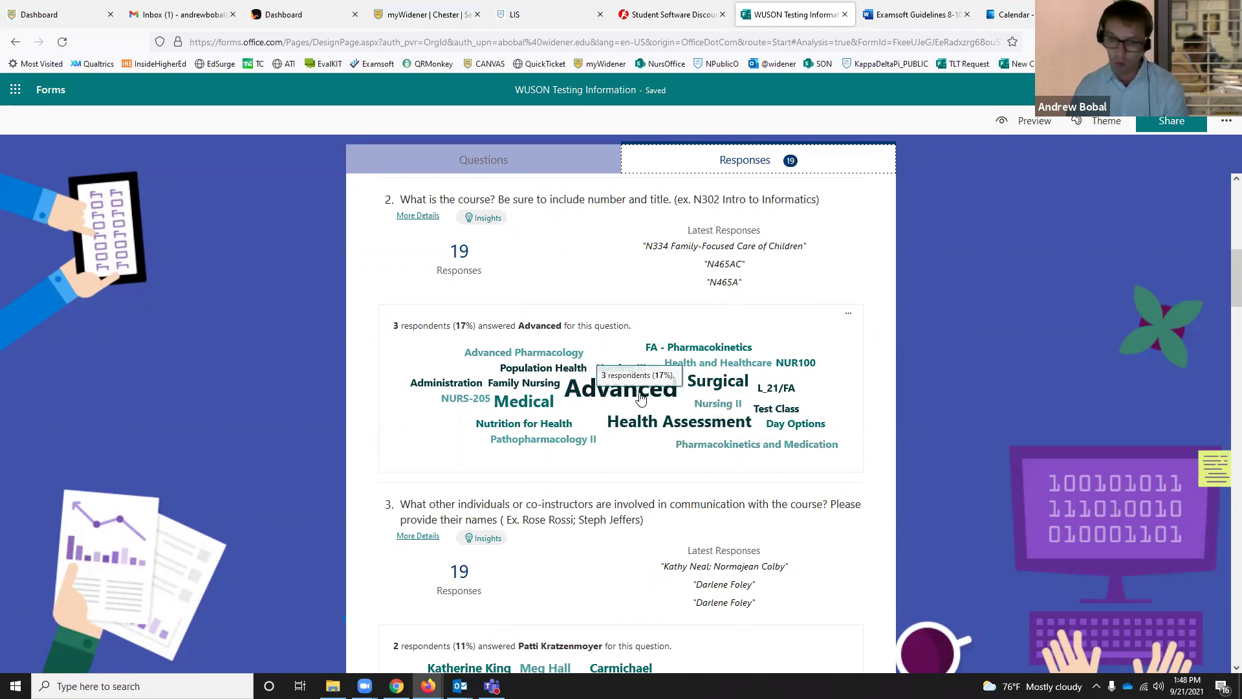
{"action": "scroll", "coordinate": [640, 396], "scroll_direction": "down", "scroll_amount": 5}
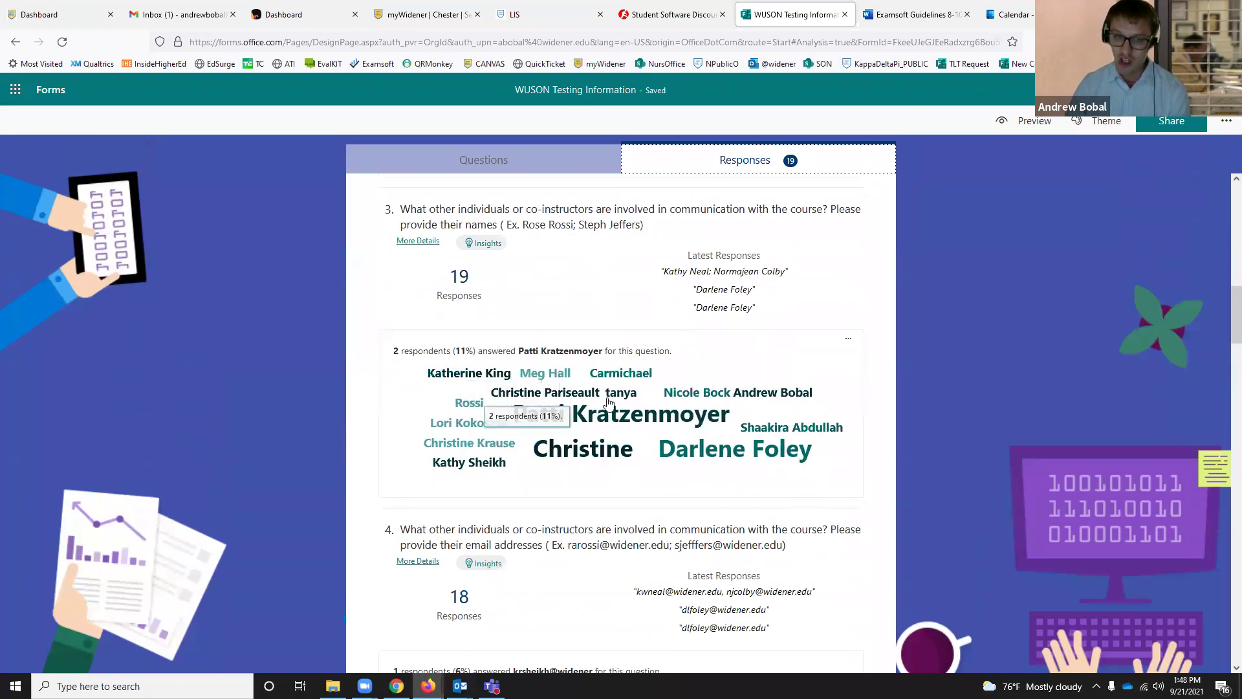
{"action": "scroll", "coordinate": [780, 435], "scroll_direction": "down", "scroll_amount": 1}
{"action": "scroll", "coordinate": [779, 435], "scroll_direction": "down", "scroll_amount": 6}
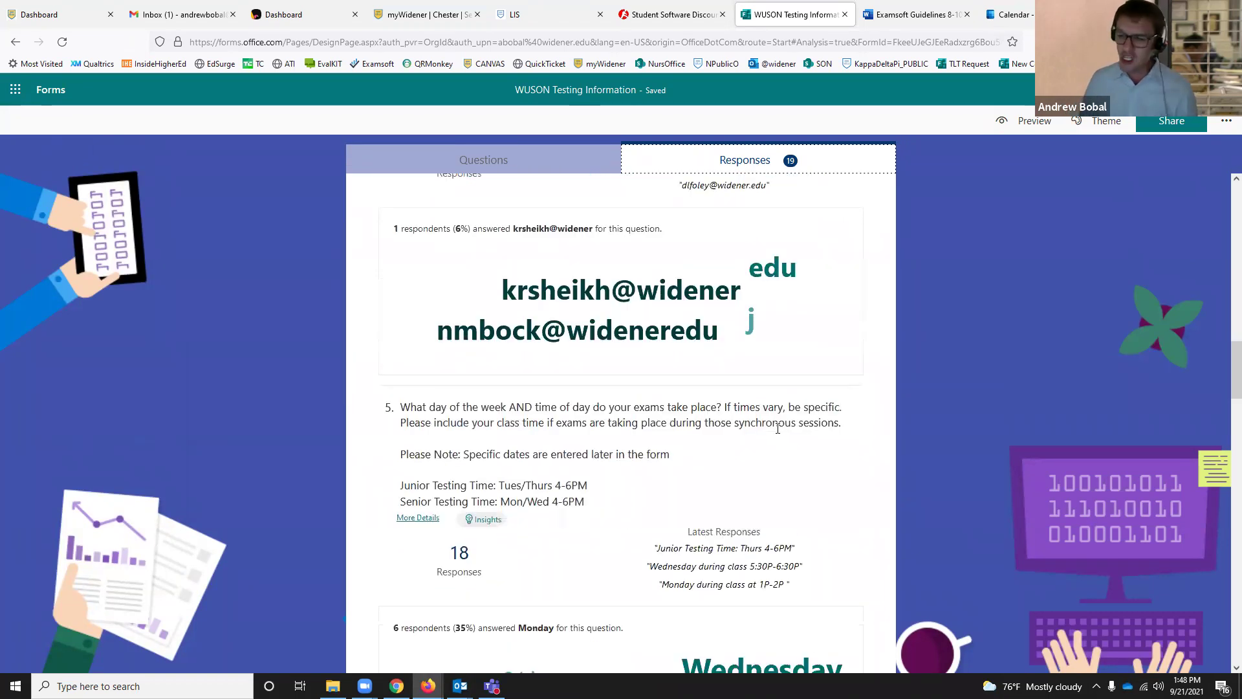
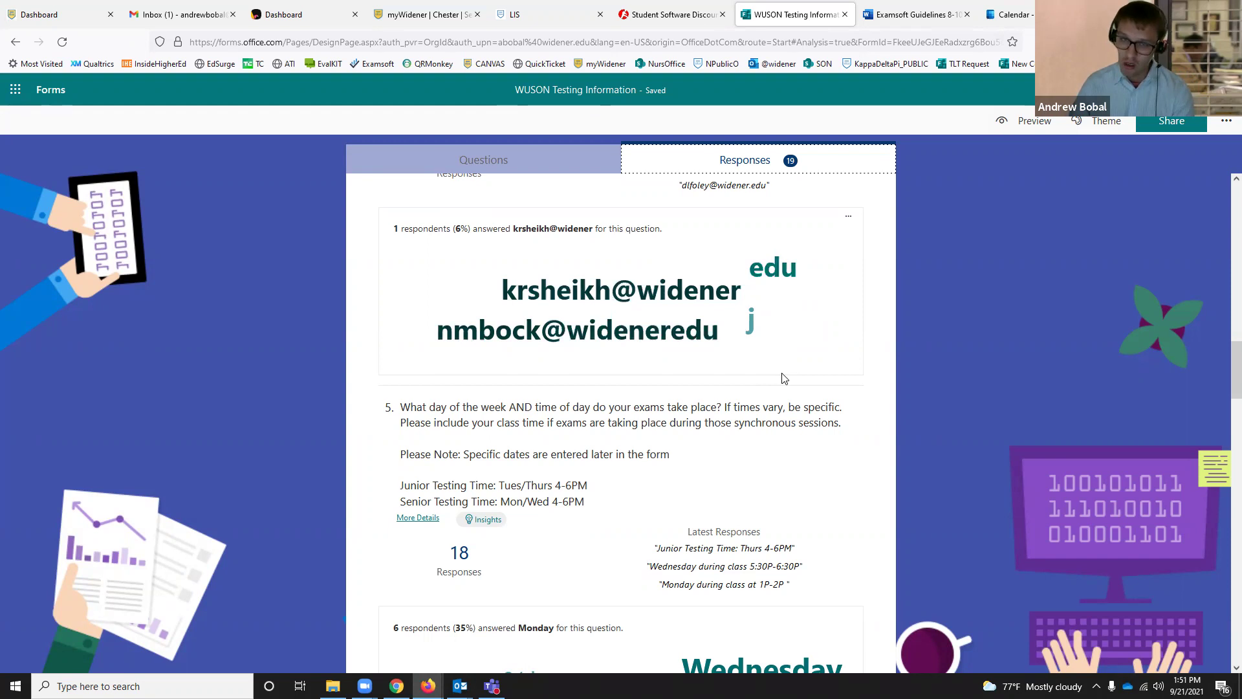
{"action": "scroll", "coordinate": [784, 378], "scroll_direction": "up", "scroll_amount": 8}
{"action": "scroll", "coordinate": [784, 378], "scroll_direction": "up", "scroll_amount": 5}
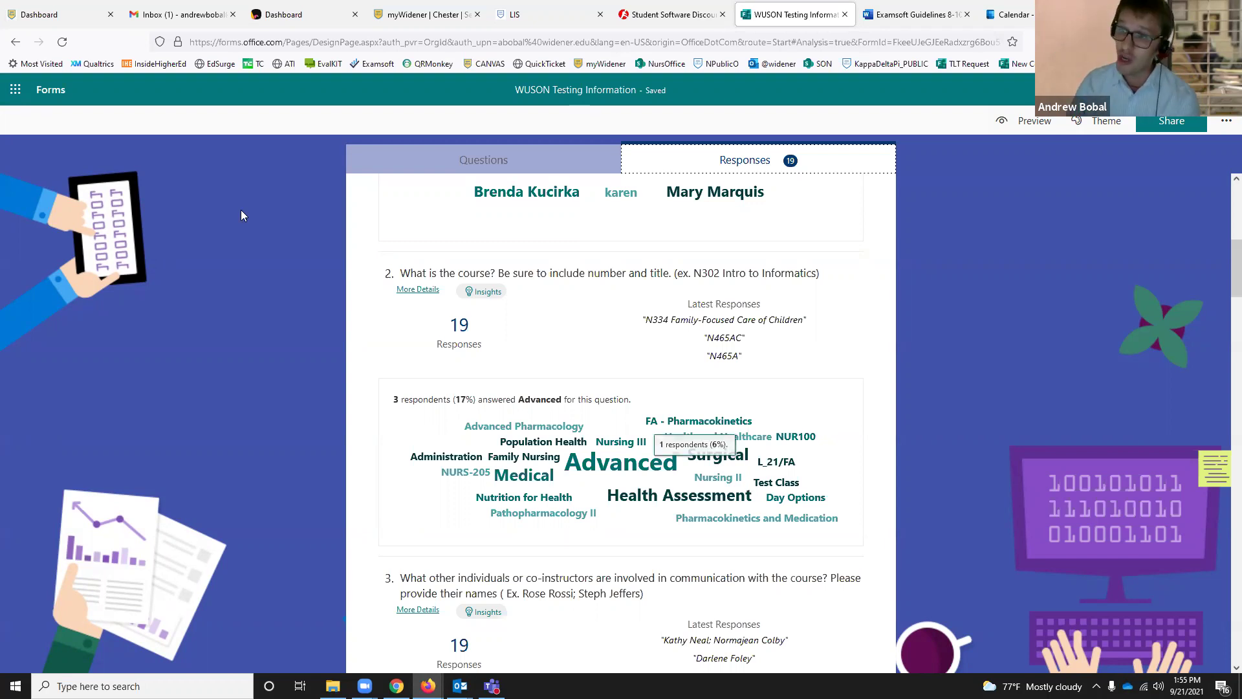
Display the sharing options of the WUSON Testing Information form and copy its response link
{"action": "left_click", "coordinate": [1174, 124]}
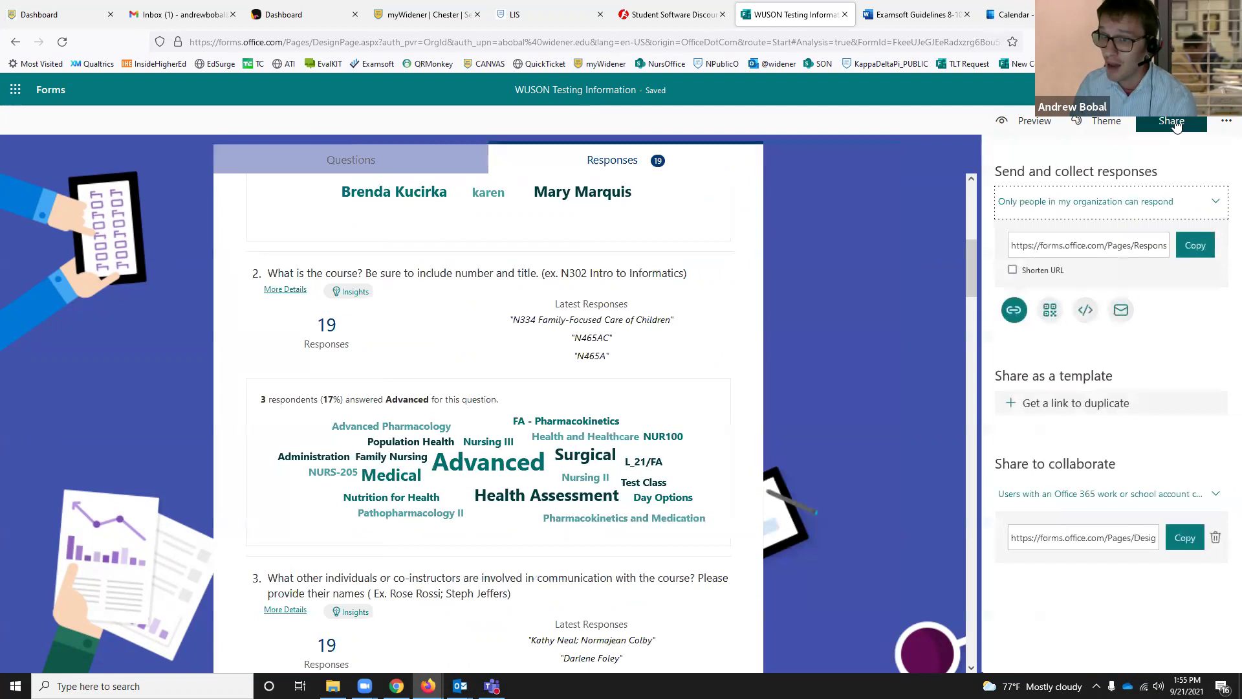
{"action": "left_click", "coordinate": [1195, 245]}
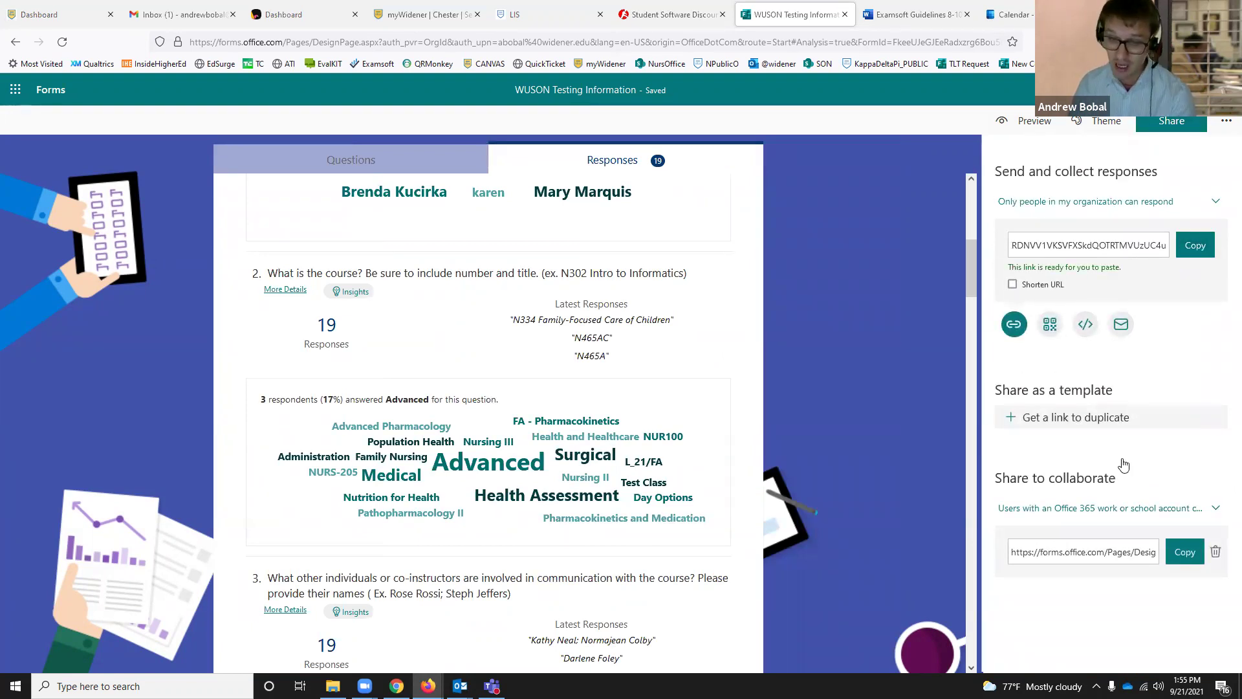
{"action": "left_click", "coordinate": [1093, 574]}
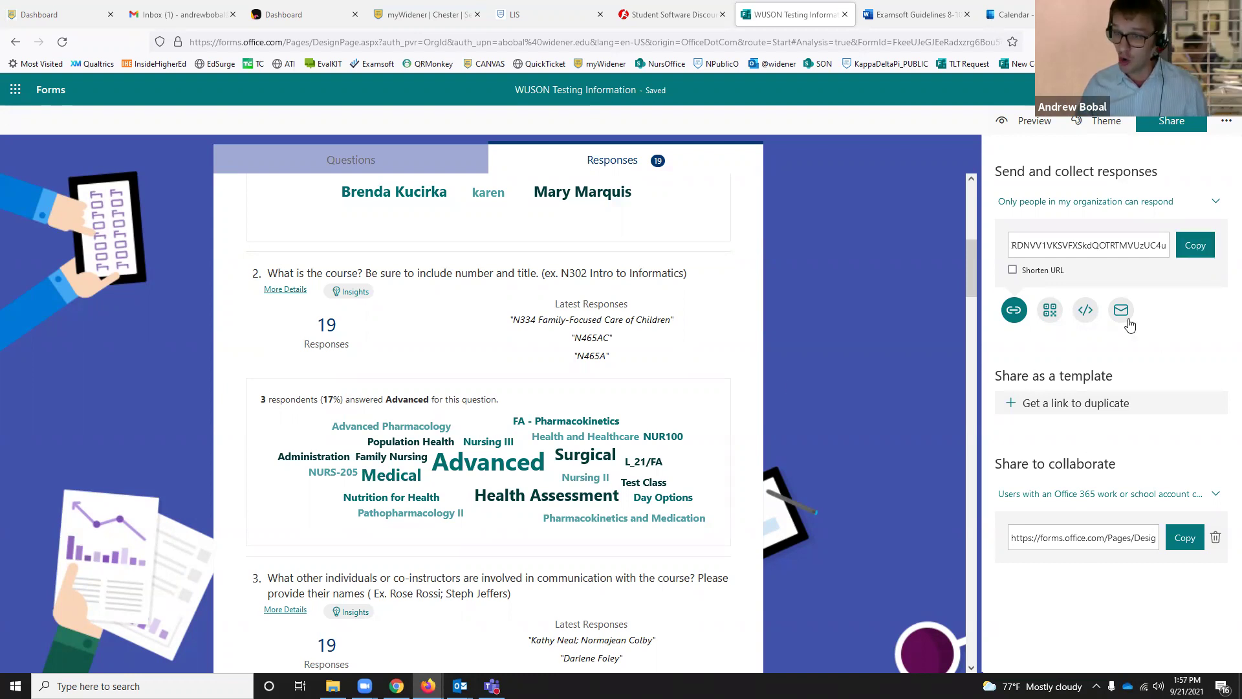
Show the form's QR code and link sharing options, and display the embed code for a webpage or Sway
{"action": "left_click", "coordinate": [1049, 312]}
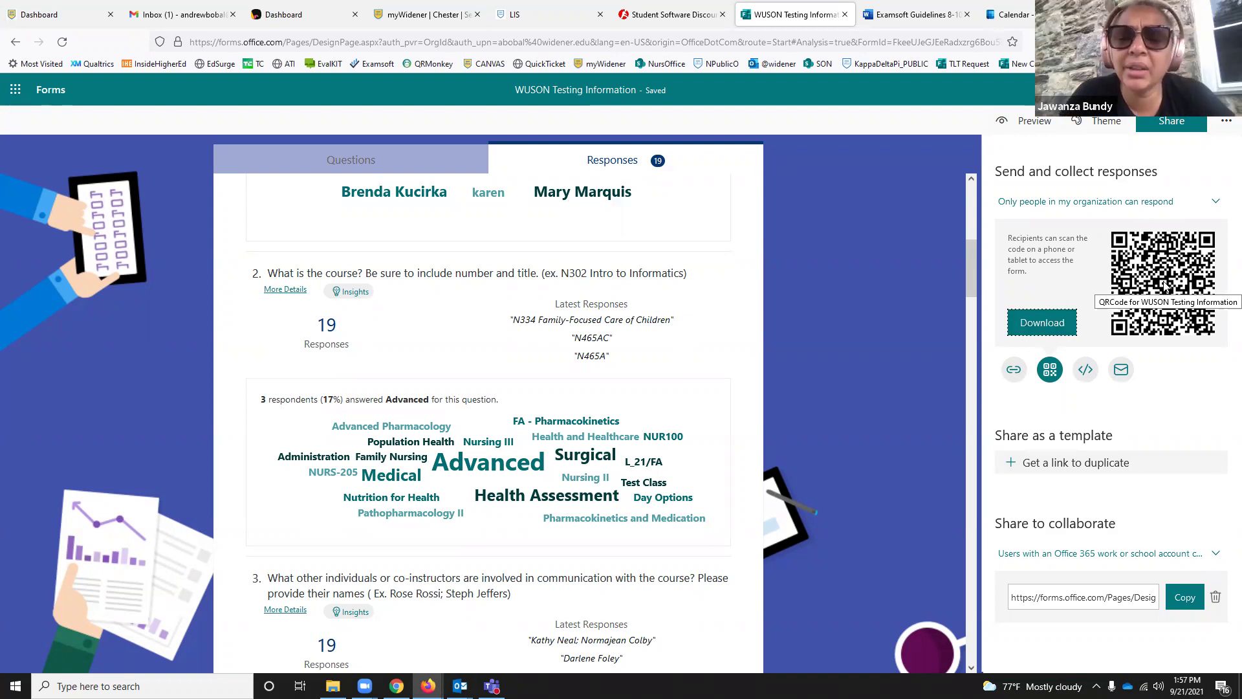
{"action": "left_click", "coordinate": [1014, 371]}
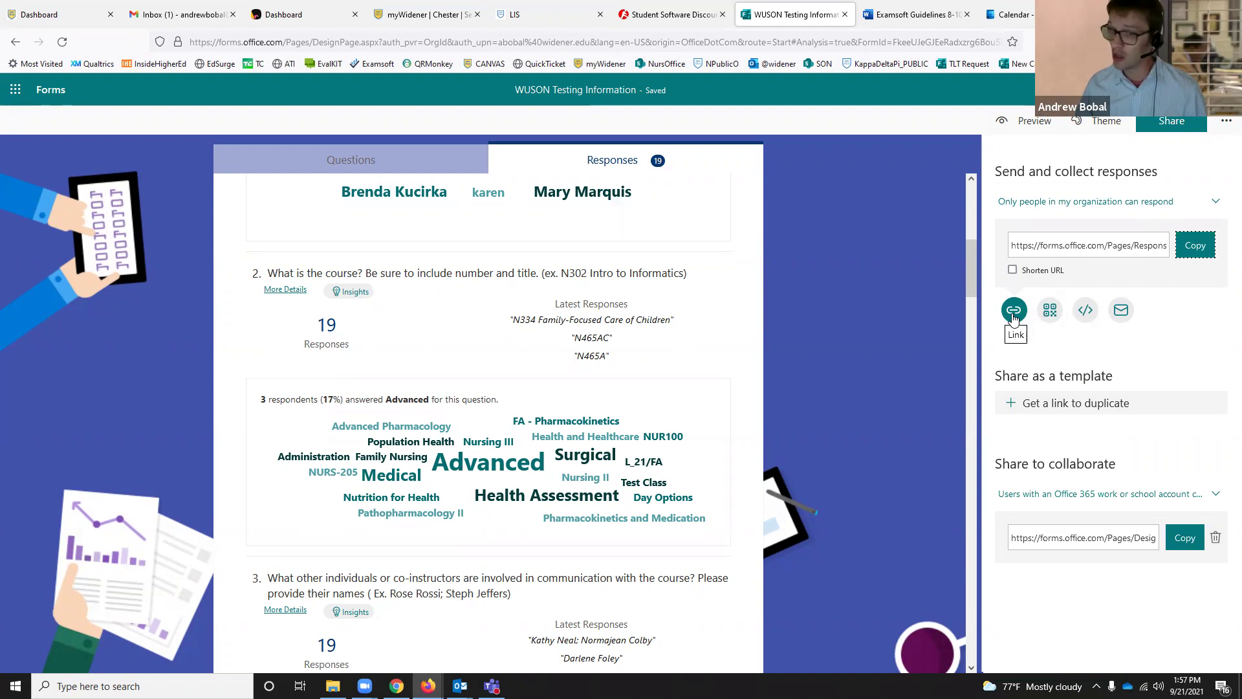
{"action": "left_click", "coordinate": [1050, 310]}
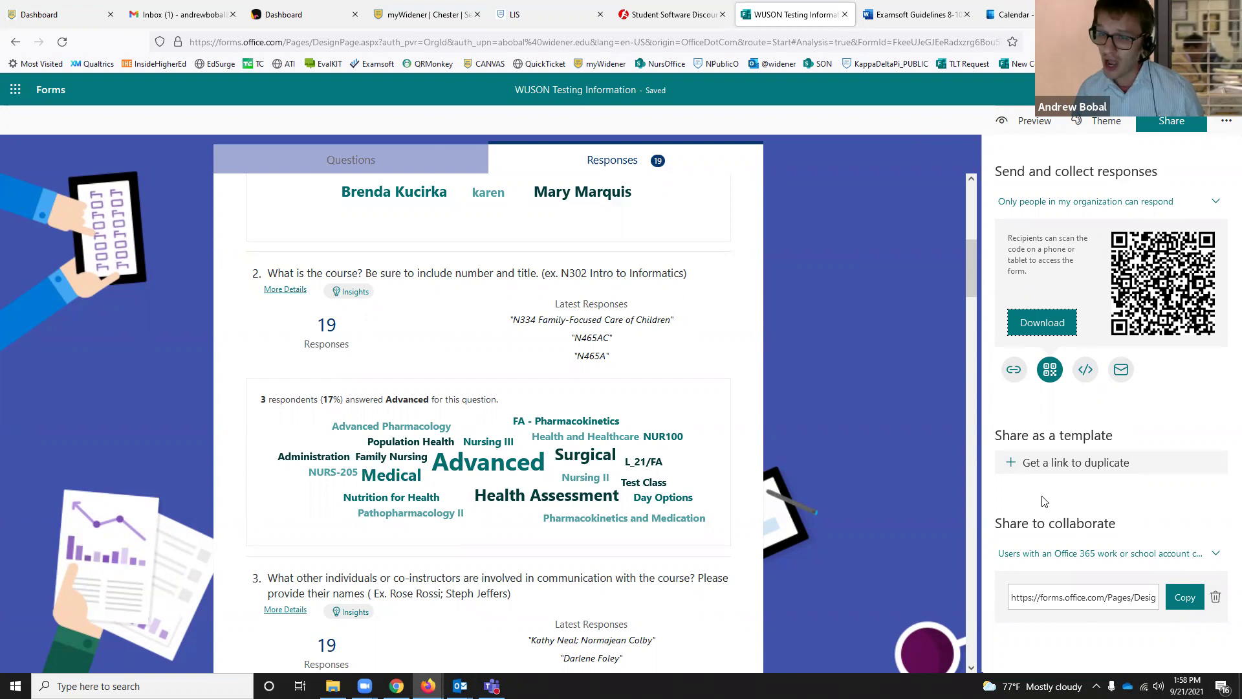
{"action": "left_click", "coordinate": [1014, 372]}
{"action": "left_click", "coordinate": [1047, 317]}
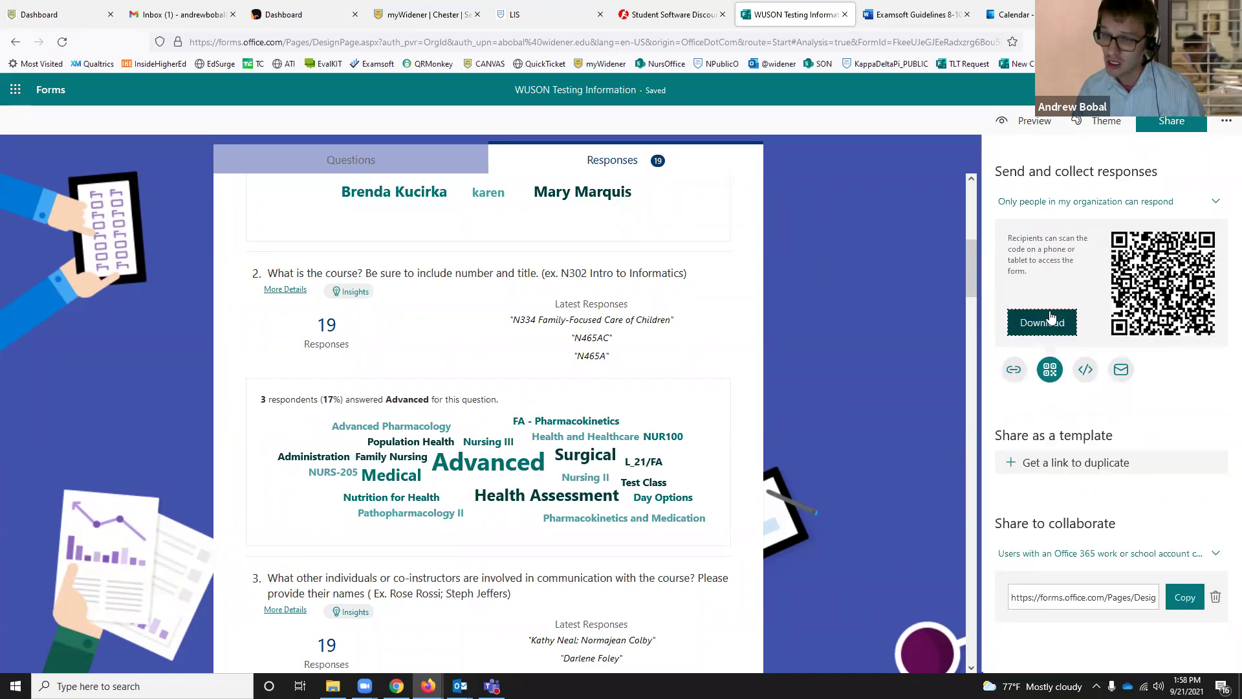
{"action": "left_click", "coordinate": [1084, 364]}
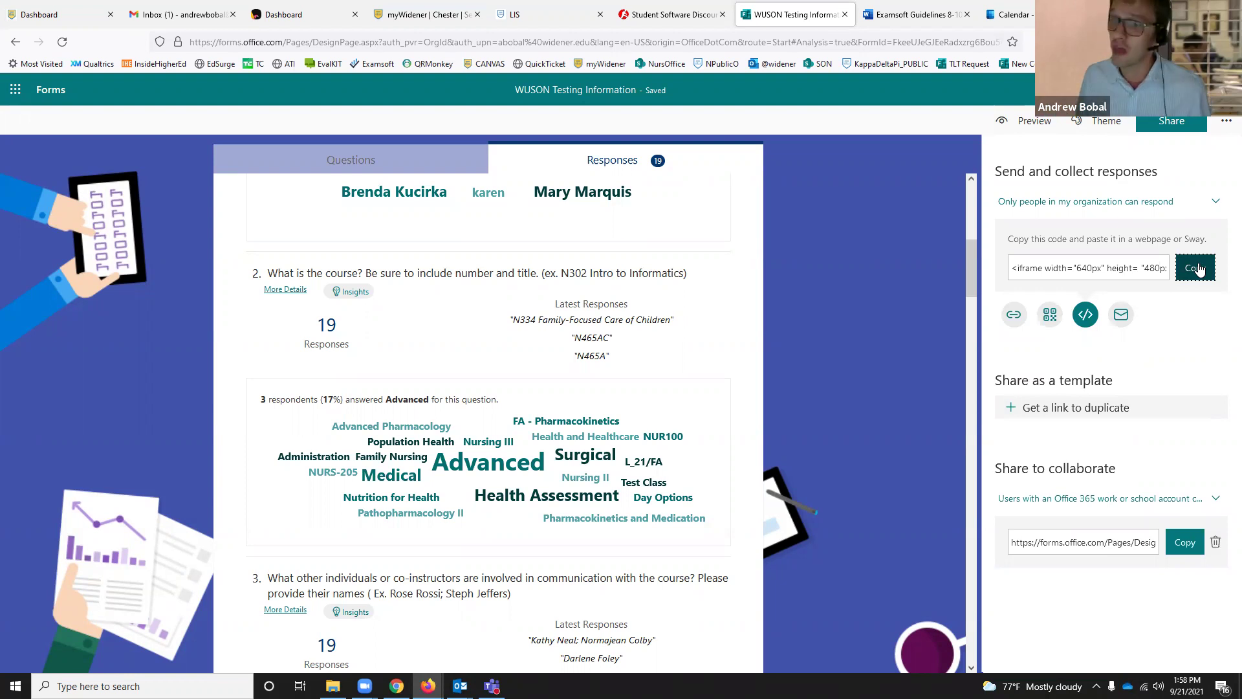
Create an email invitation containing the form's link and discard the draft without saving it
{"action": "left_click", "coordinate": [1121, 315]}
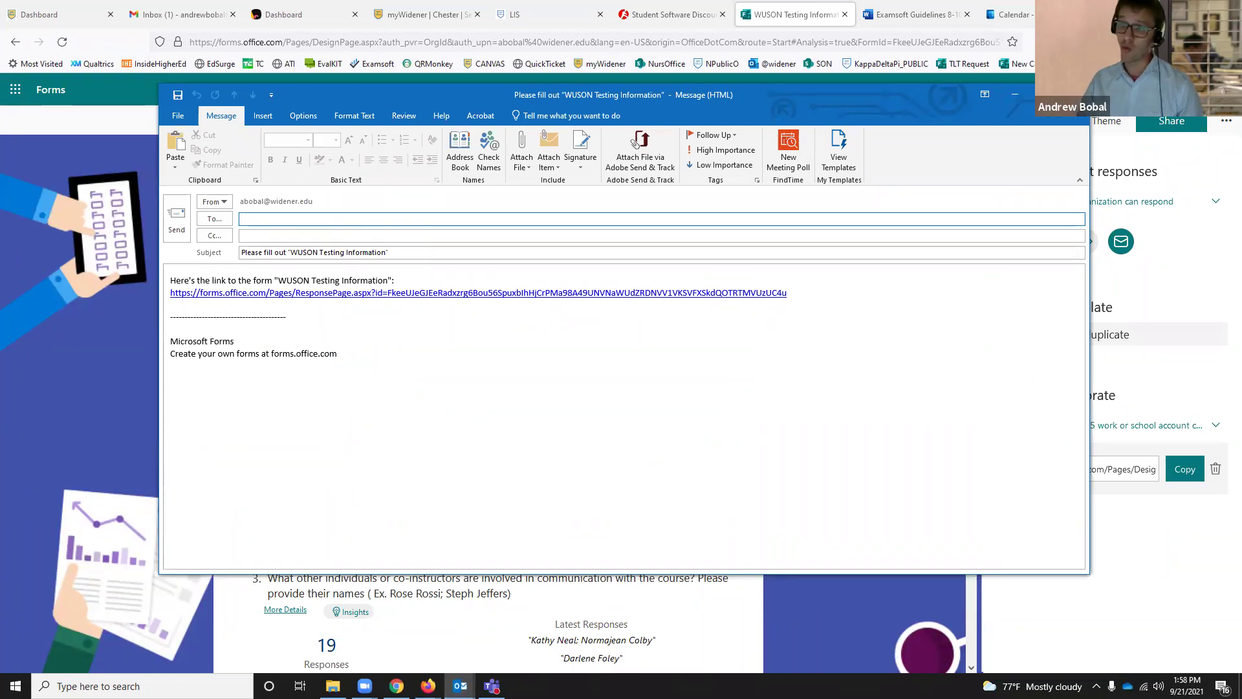
{"action": "left_click", "coordinate": [1073, 95]}
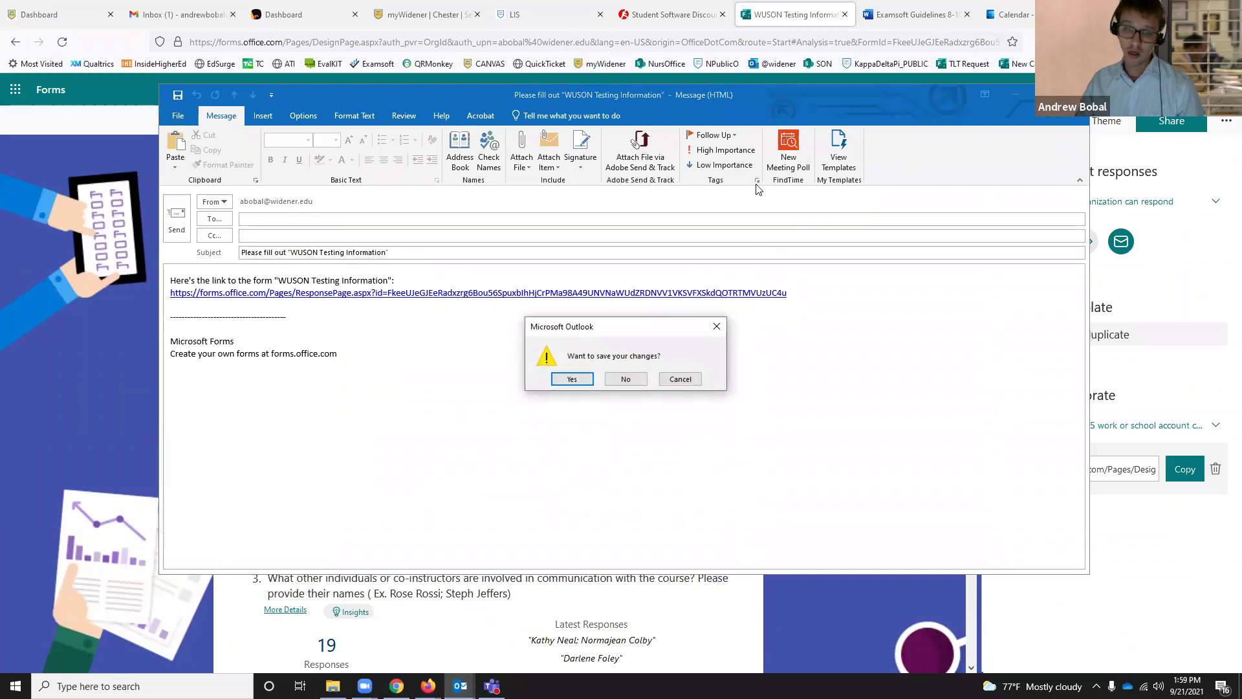
{"action": "left_click", "coordinate": [780, 291]}
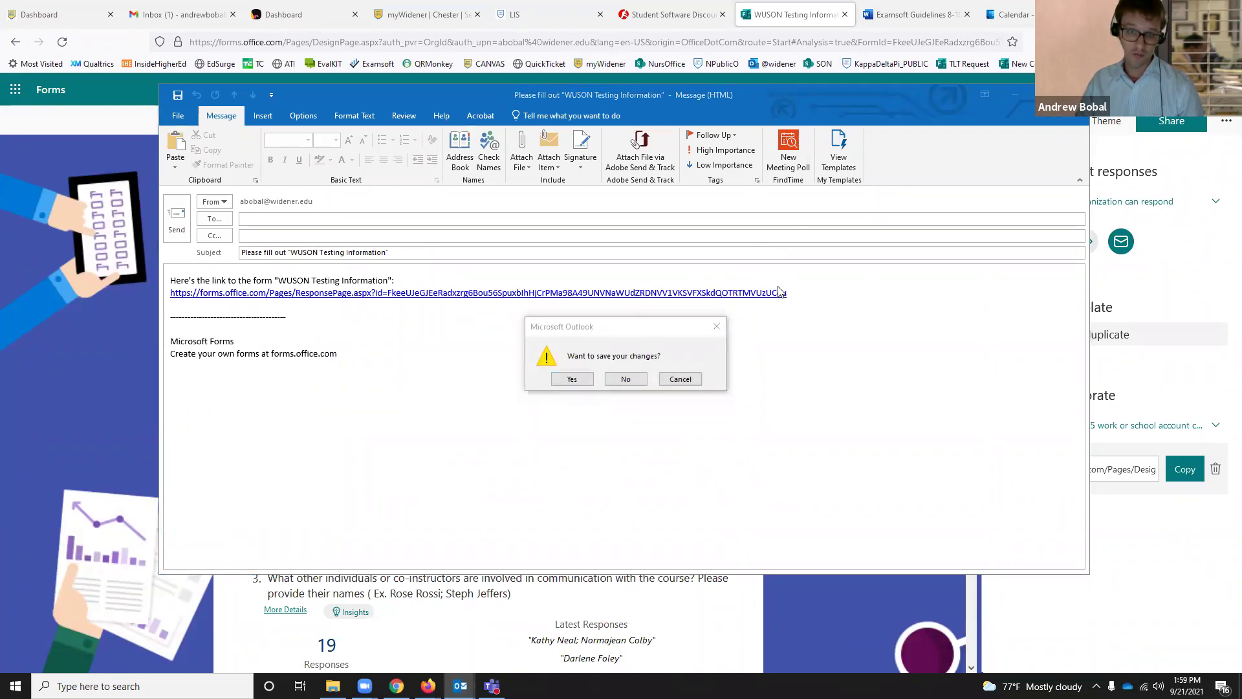
{"action": "left_click", "coordinate": [622, 382]}
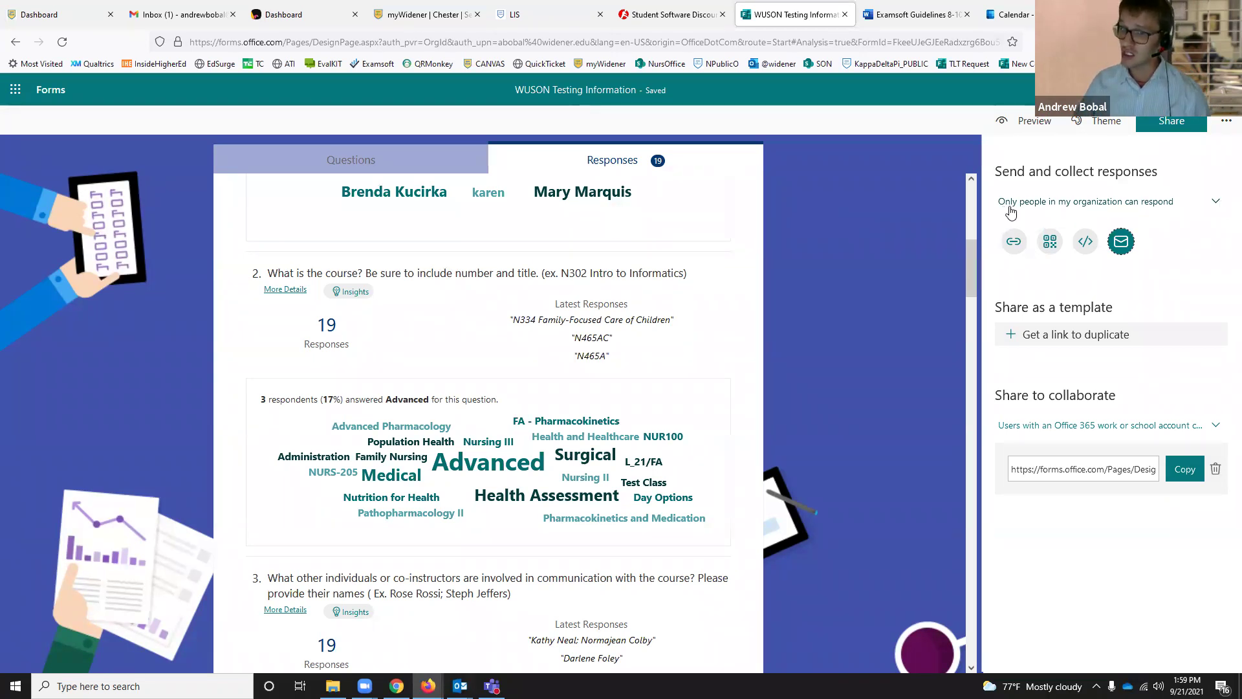
Change who can fill out the WUSON Testing Information form to Anyone can respond
{"action": "left_click", "coordinate": [1149, 207]}
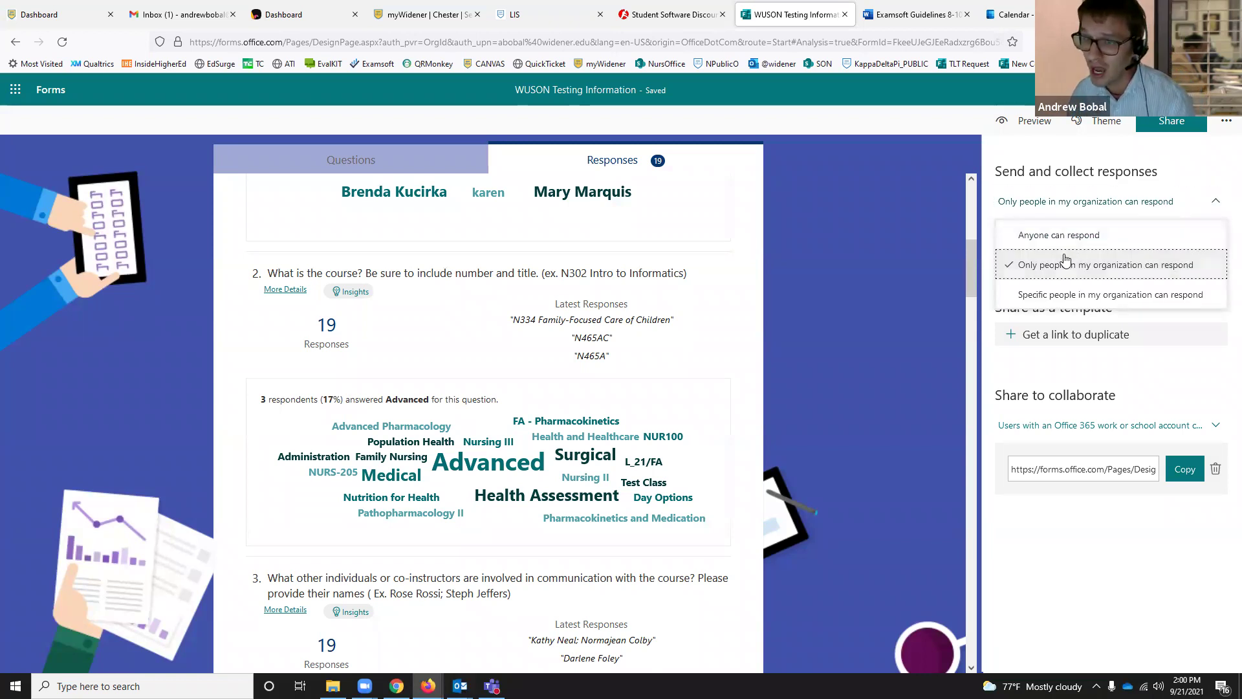
{"action": "left_click", "coordinate": [1135, 235]}
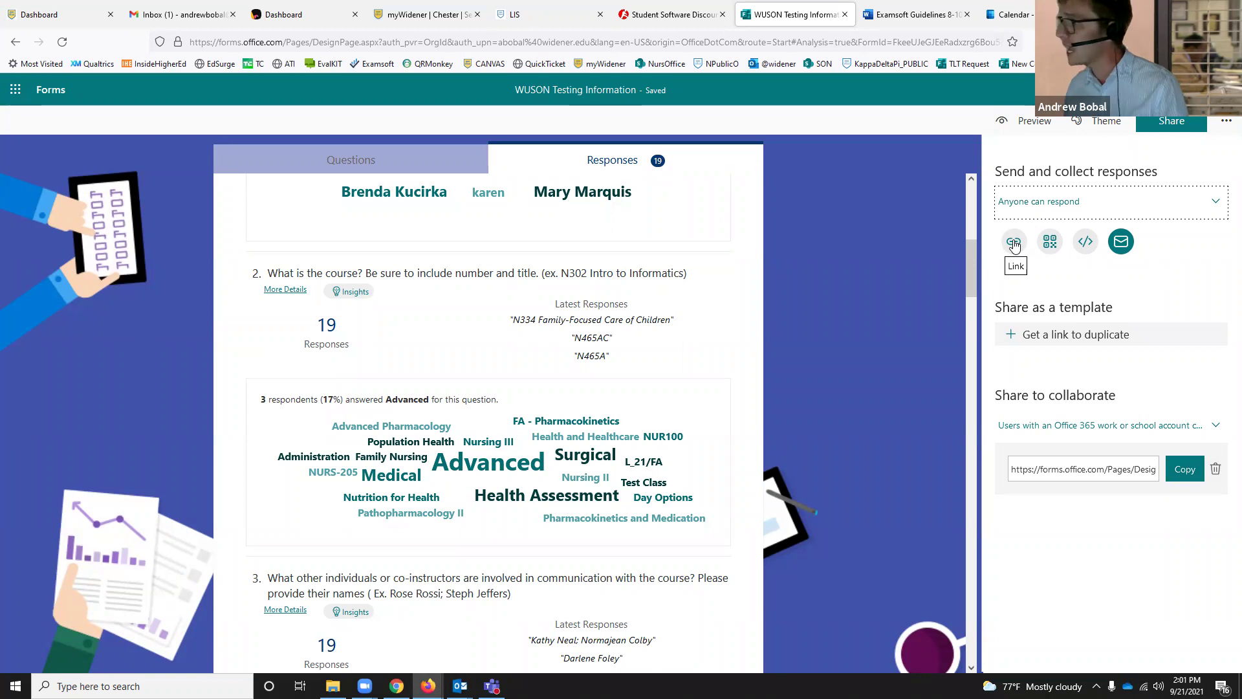
{"action": "left_click", "coordinate": [1183, 474]}
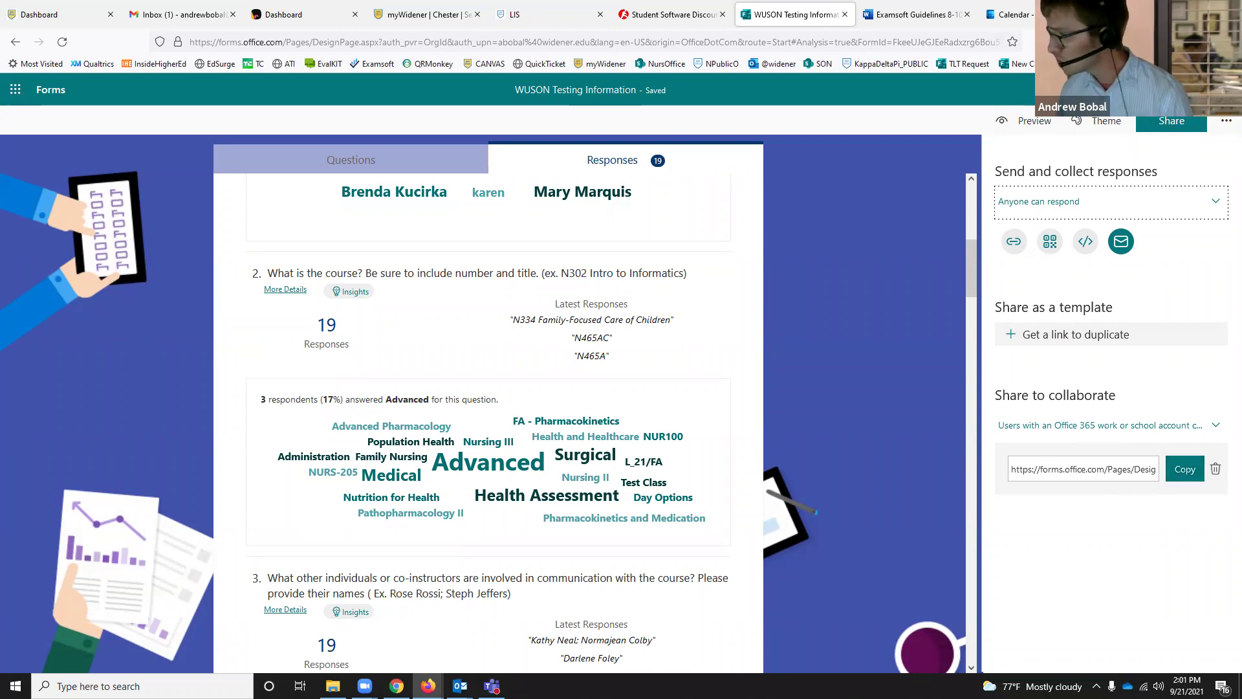